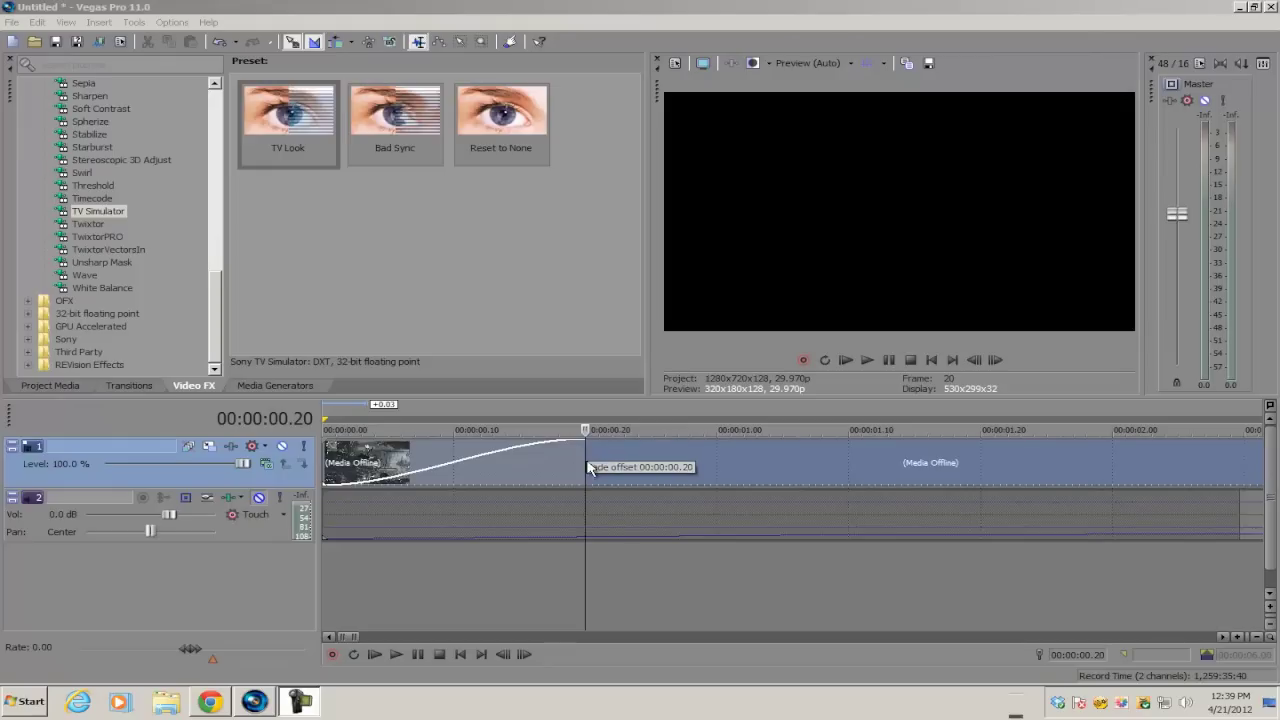
- Give the gameplay video event a fade-in that ends at 00:00:00.20
scroll(583, 460, down, 4)
- Step through the footage frame by frame from the 00:00:00.20 fade end
scroll(585, 462, up, 4)
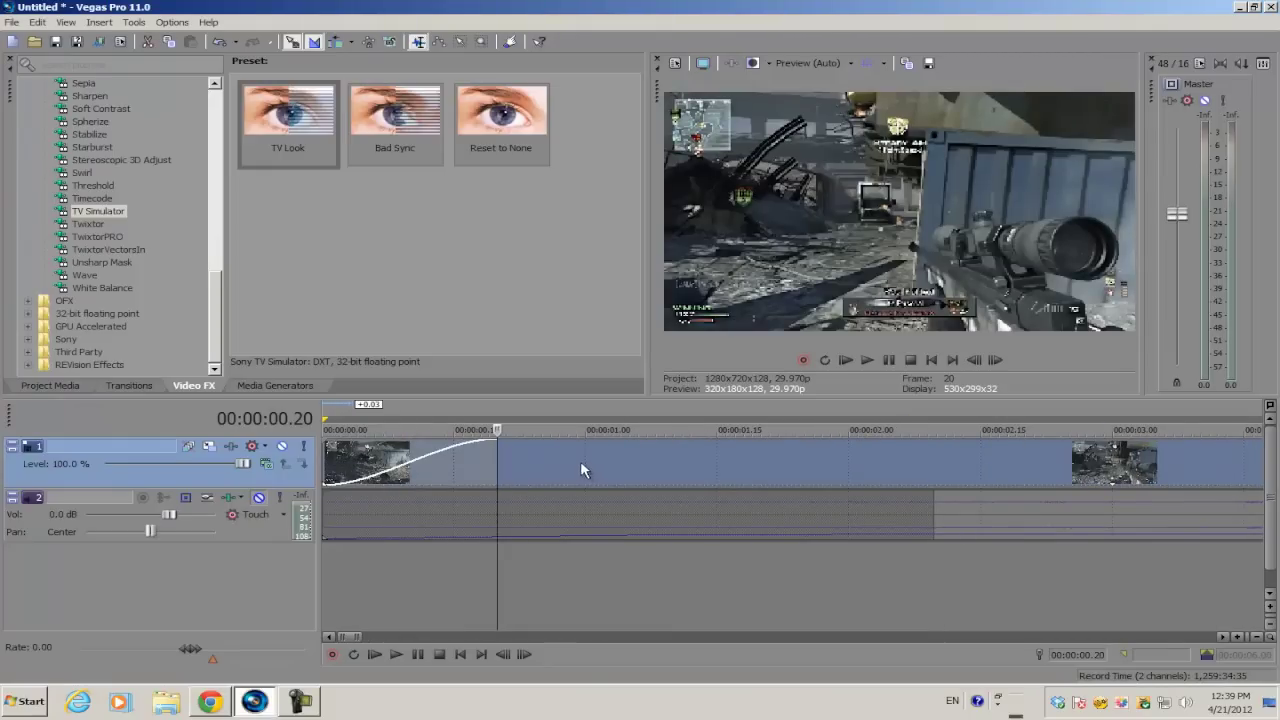
click(998, 359)
drag(1000, 356, 1000, 357)
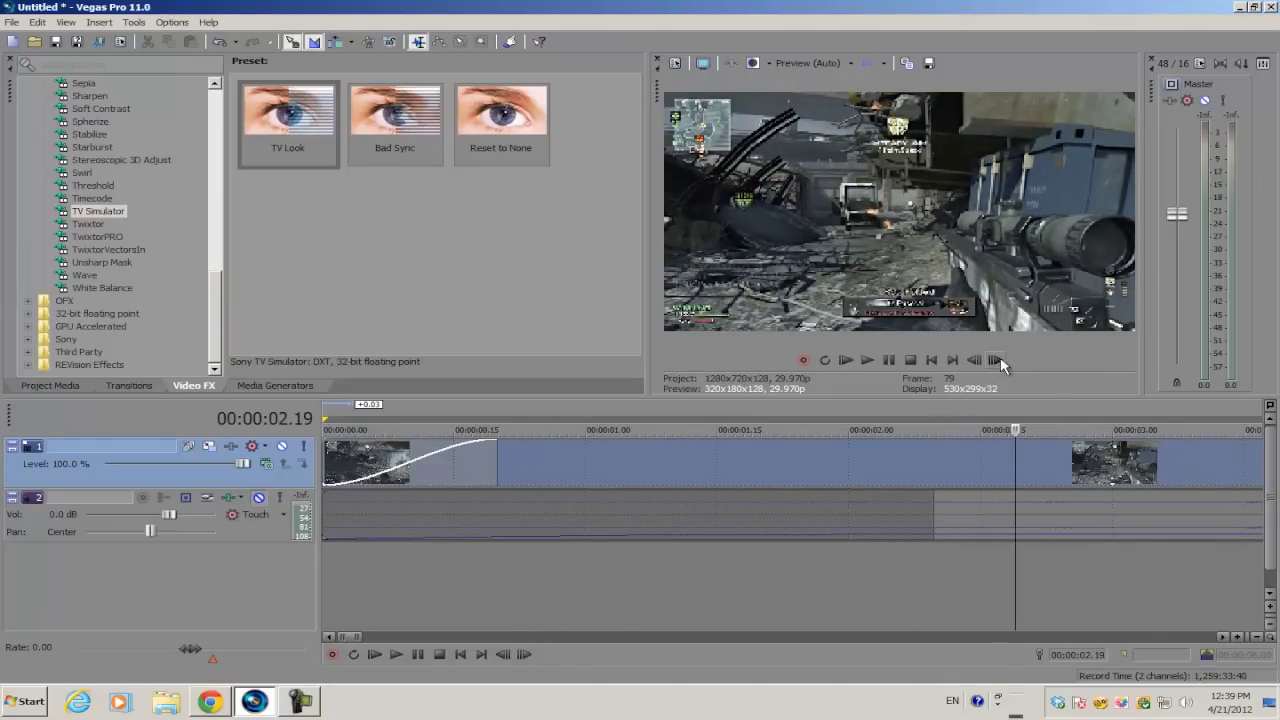
scroll(657, 510, down, 4)
click(423, 450)
scroll(423, 450, up, 4)
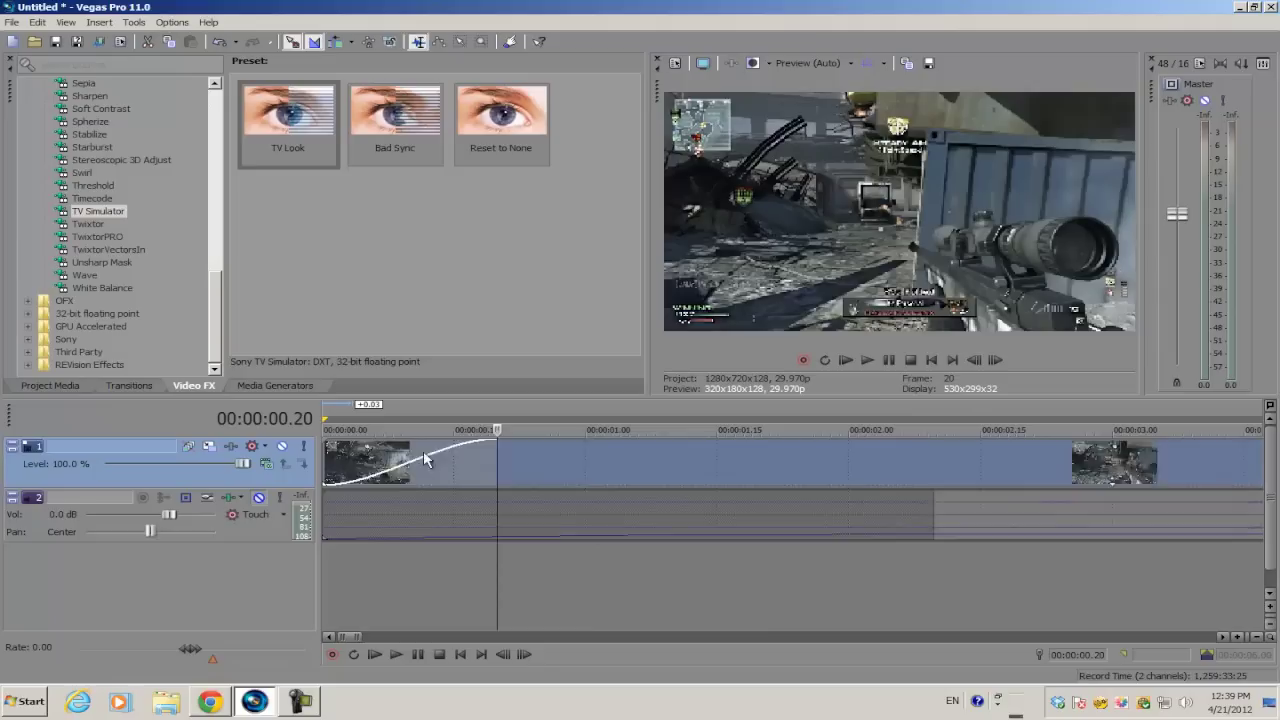
drag(995, 362, 995, 362)
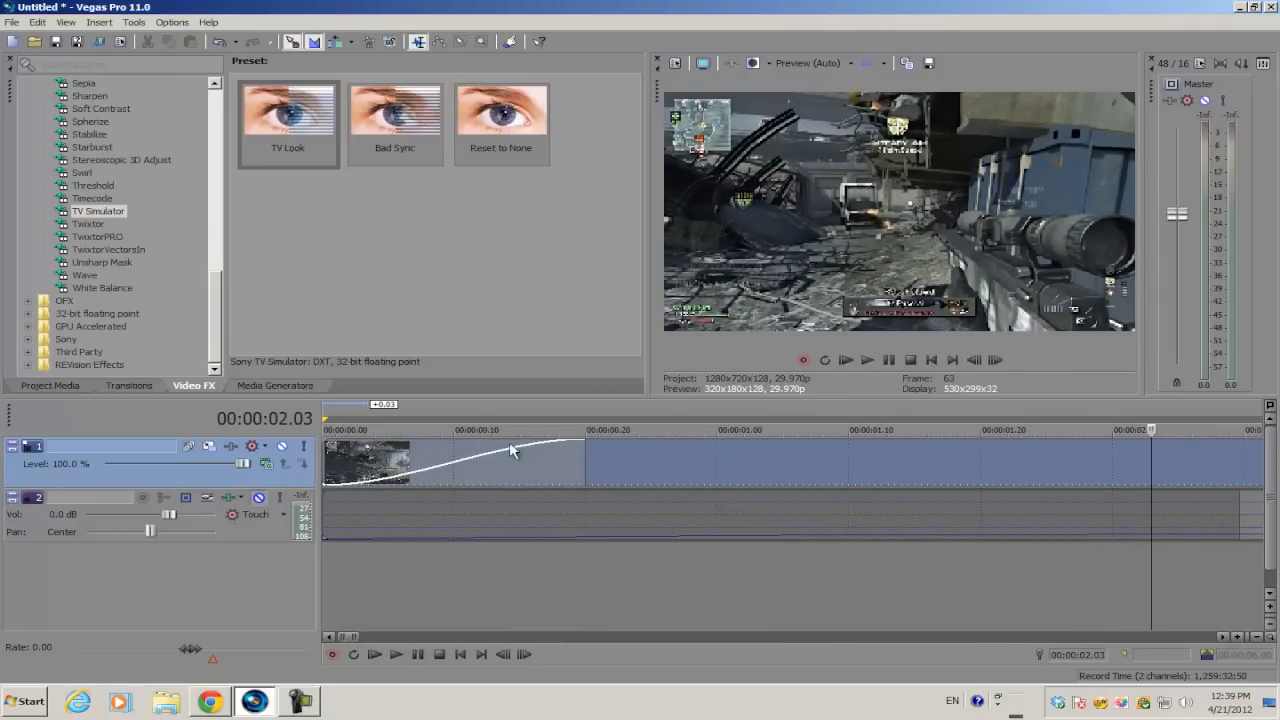
- Check frames around 00:00:01.21 and 00:00:01.00, then return to the fade end
scroll(509, 451, down, 4)
click(546, 457)
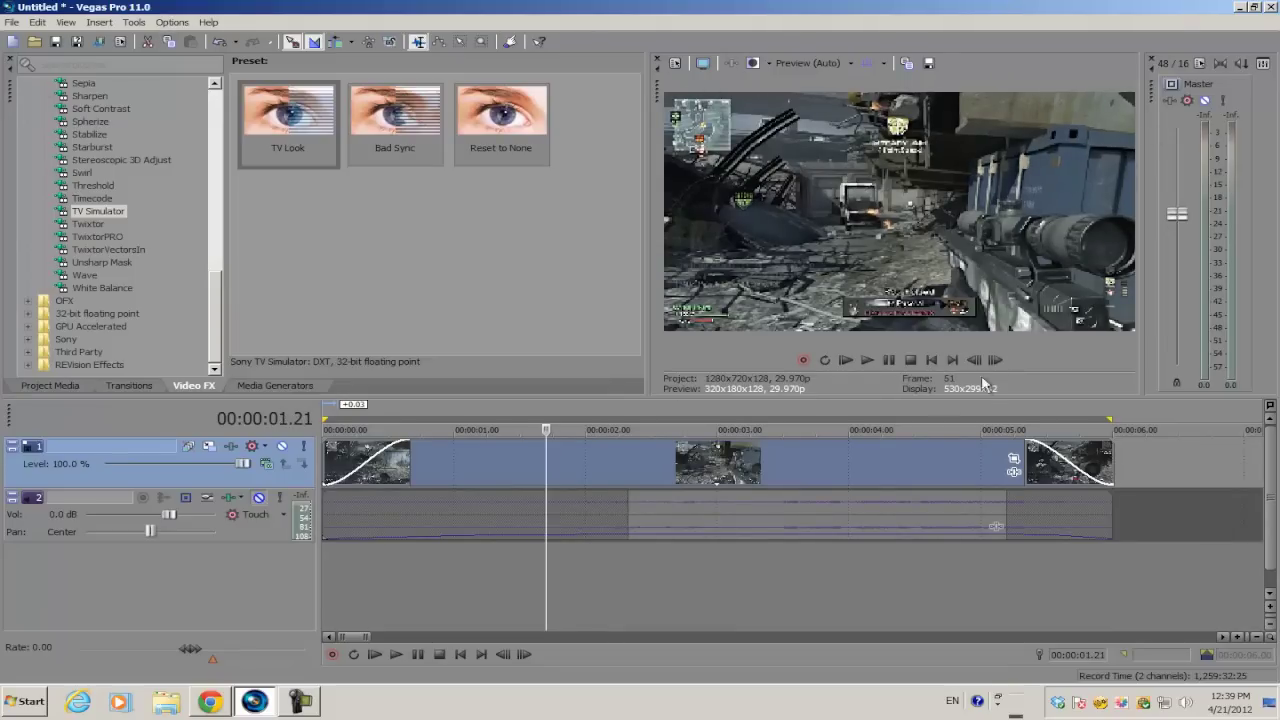
drag(993, 362, 993, 362)
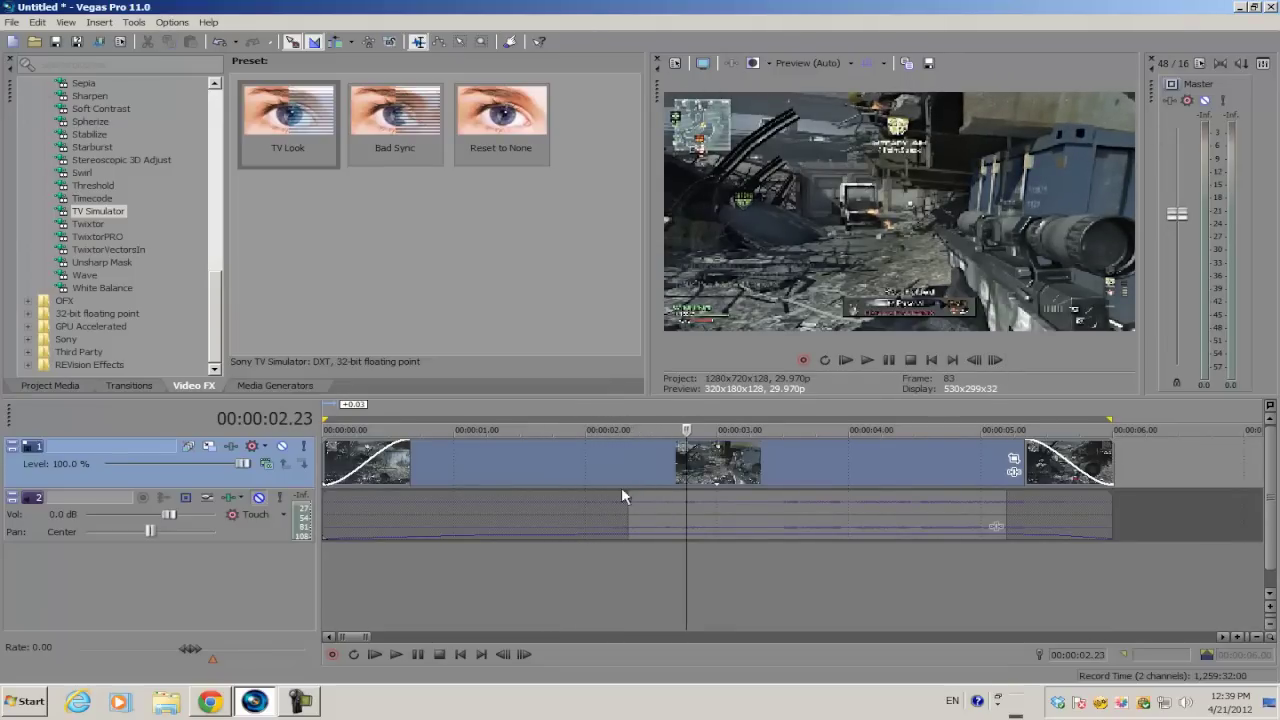
click(454, 460)
click(406, 462)
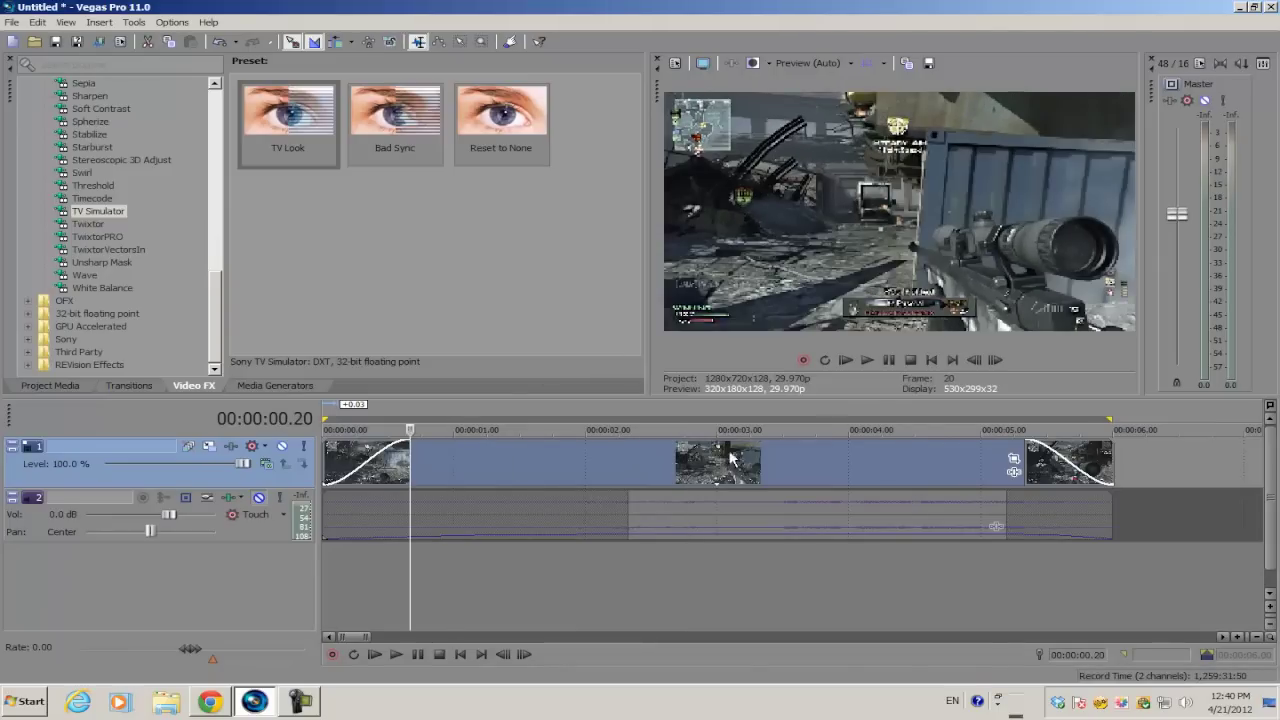
click(1000, 358)
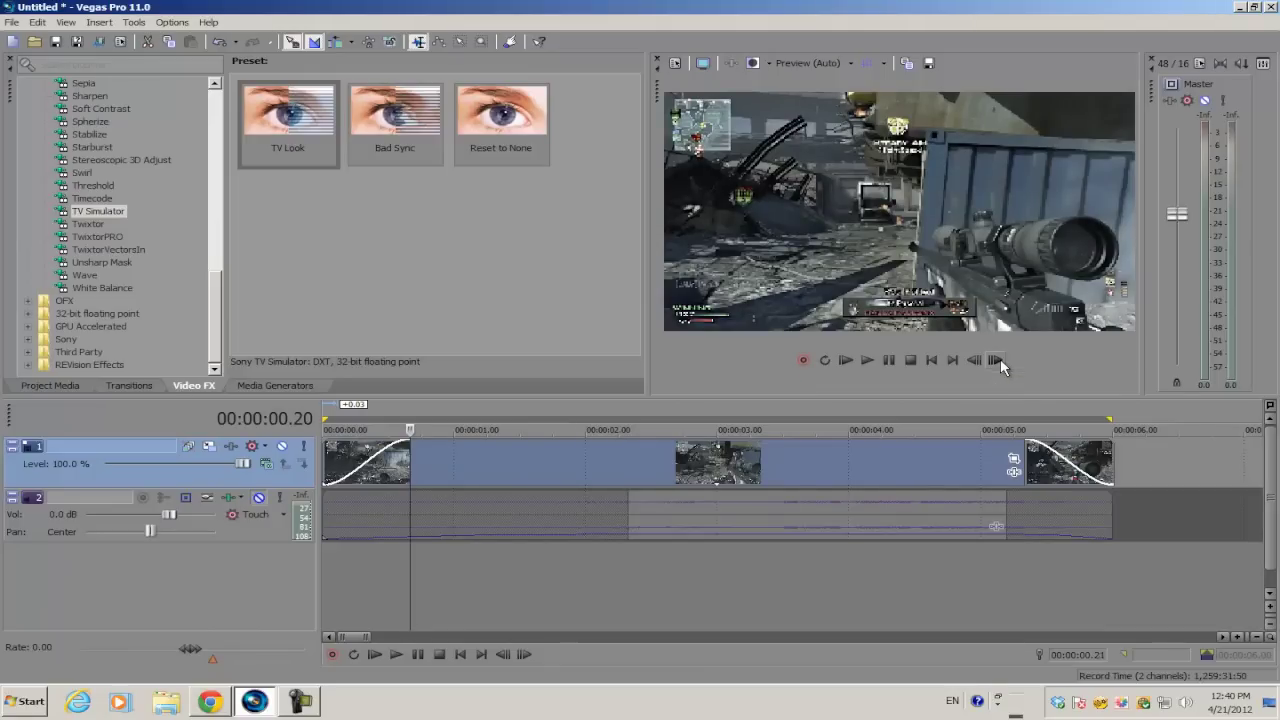
- Play from the fade end, stop at 00:00:00.23, and bring up the add-track menu
key(space)
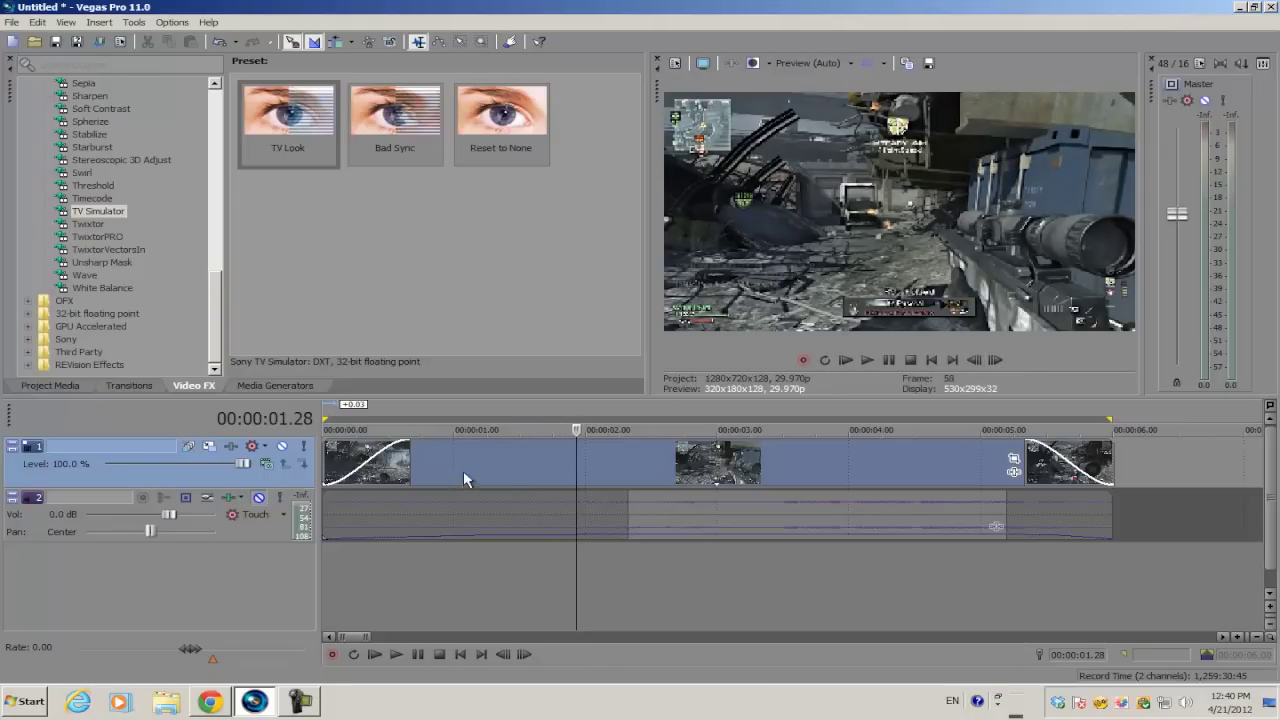
click(424, 458)
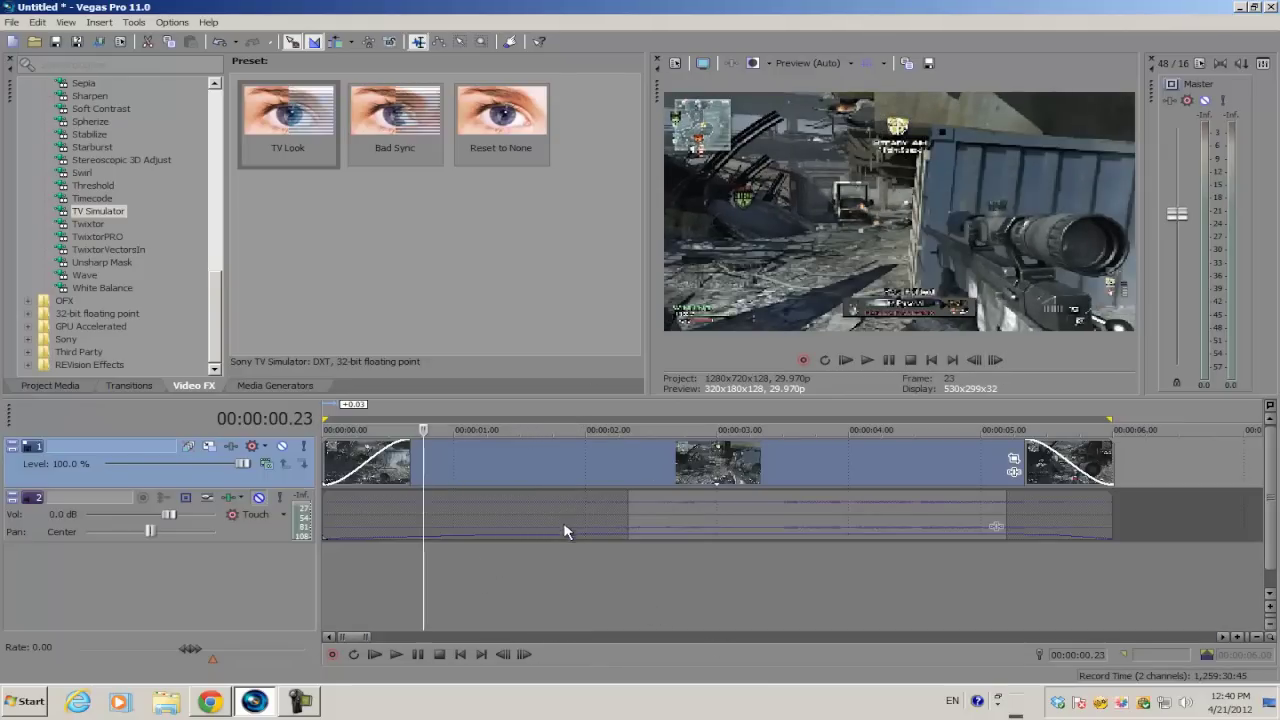
right_click(519, 578)
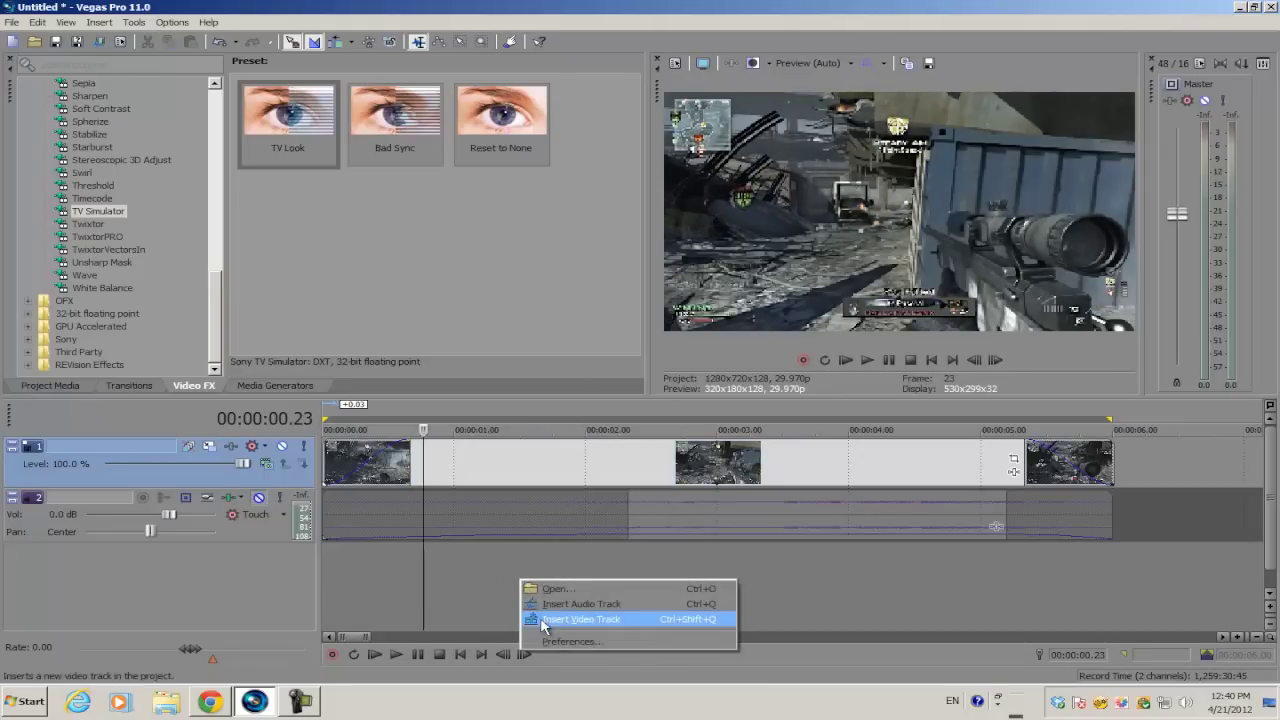
- Insert a new top video track and copy the gameplay clip onto it at the same position
click(549, 620)
click(455, 516)
scroll(484, 521, up, 3)
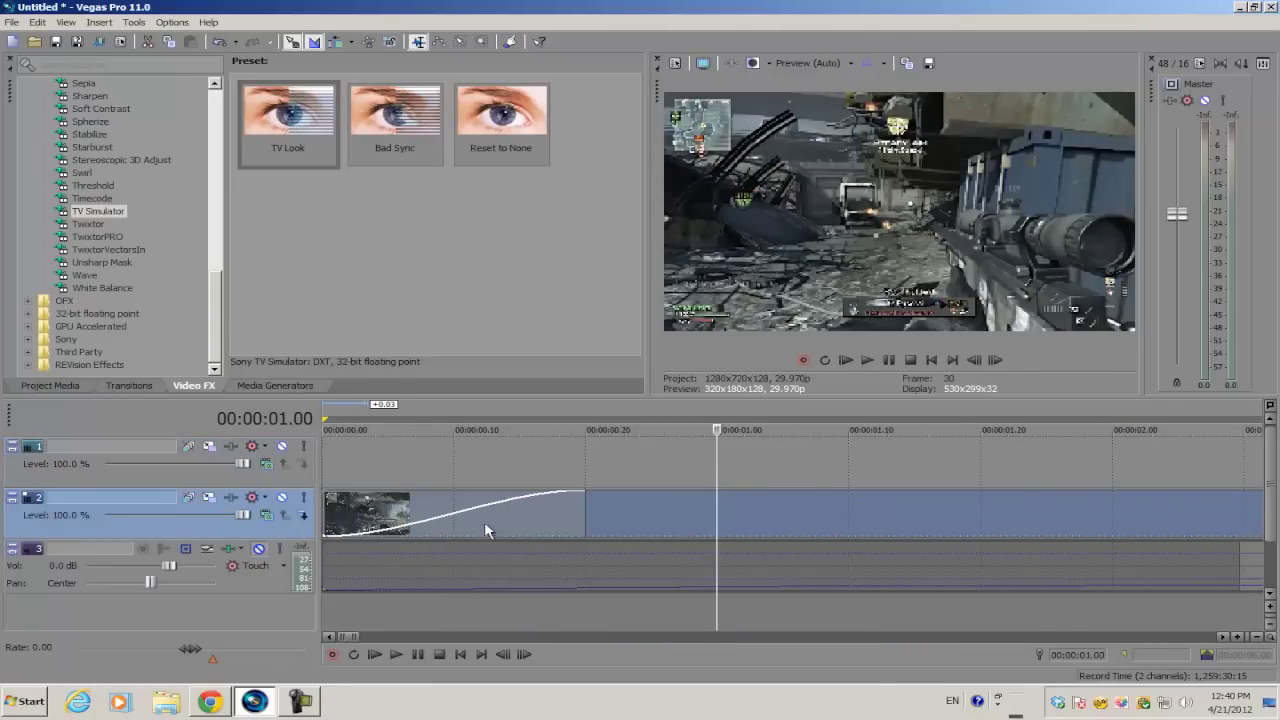
scroll(692, 543, down, 3)
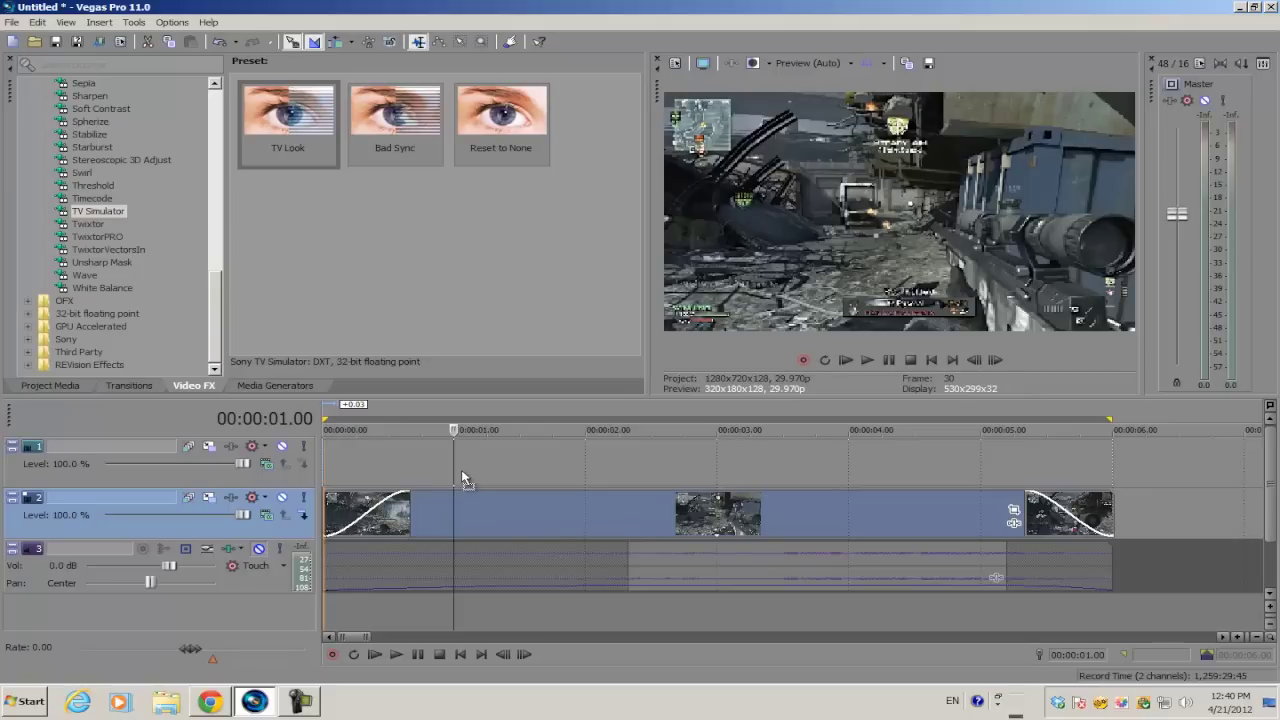
drag(462, 476, 462, 476)
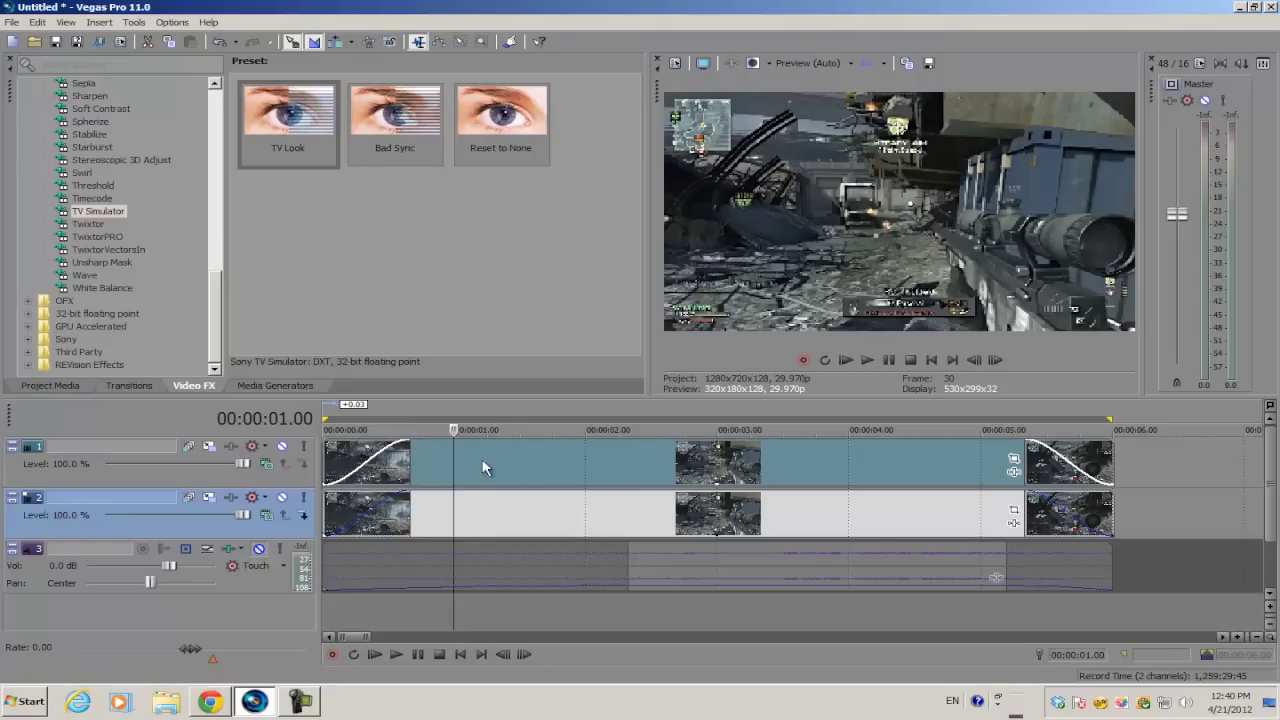
click(481, 460)
scroll(498, 460, up, 2)
scroll(498, 460, down, 2)
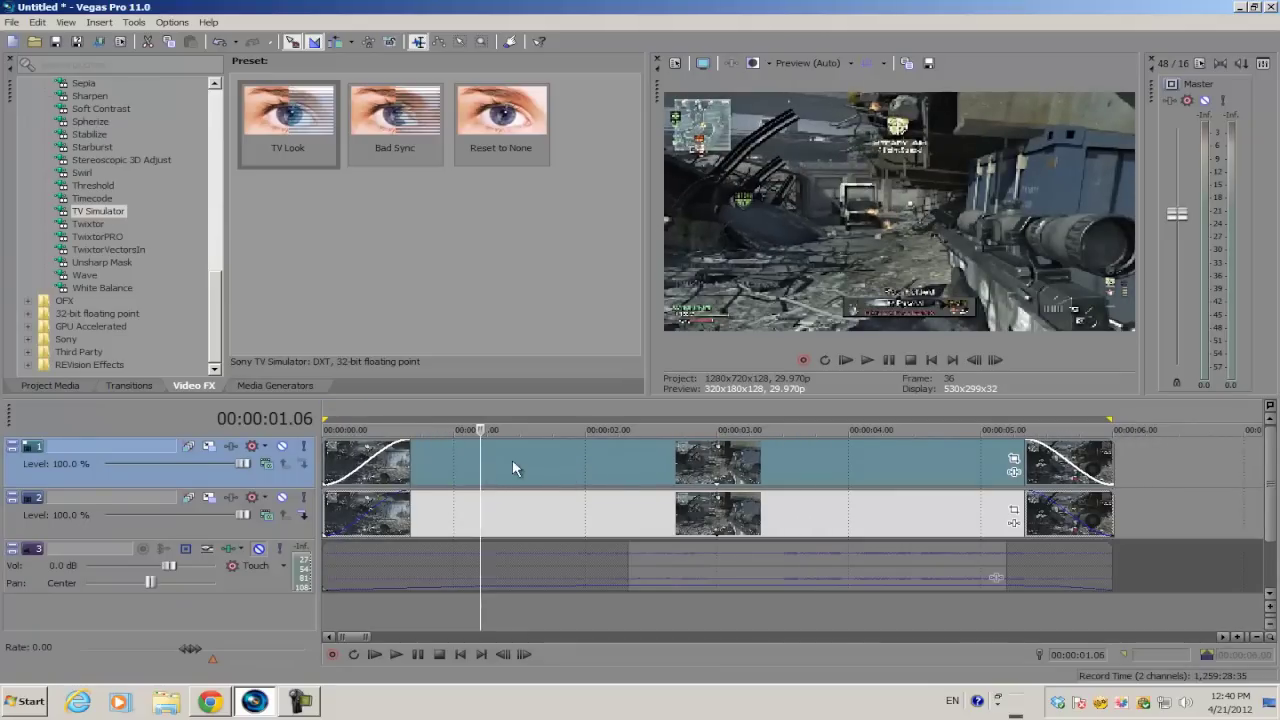
mouse_move(512, 459)
mouse_down()
mouse_move(559, 473)
mouse_move(521, 458)
mouse_up()
click(519, 457)
scroll(519, 457, up, 2)
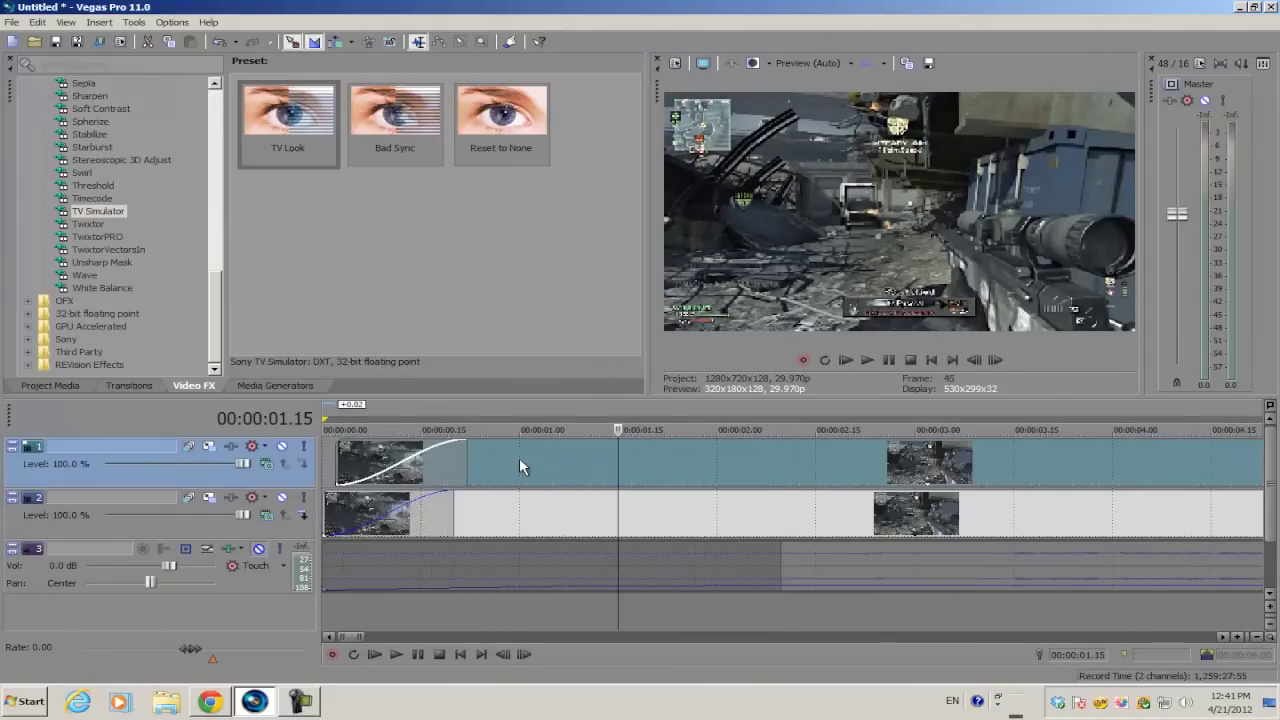
scroll(553, 455, down, 3)
scroll(558, 459, up, 3)
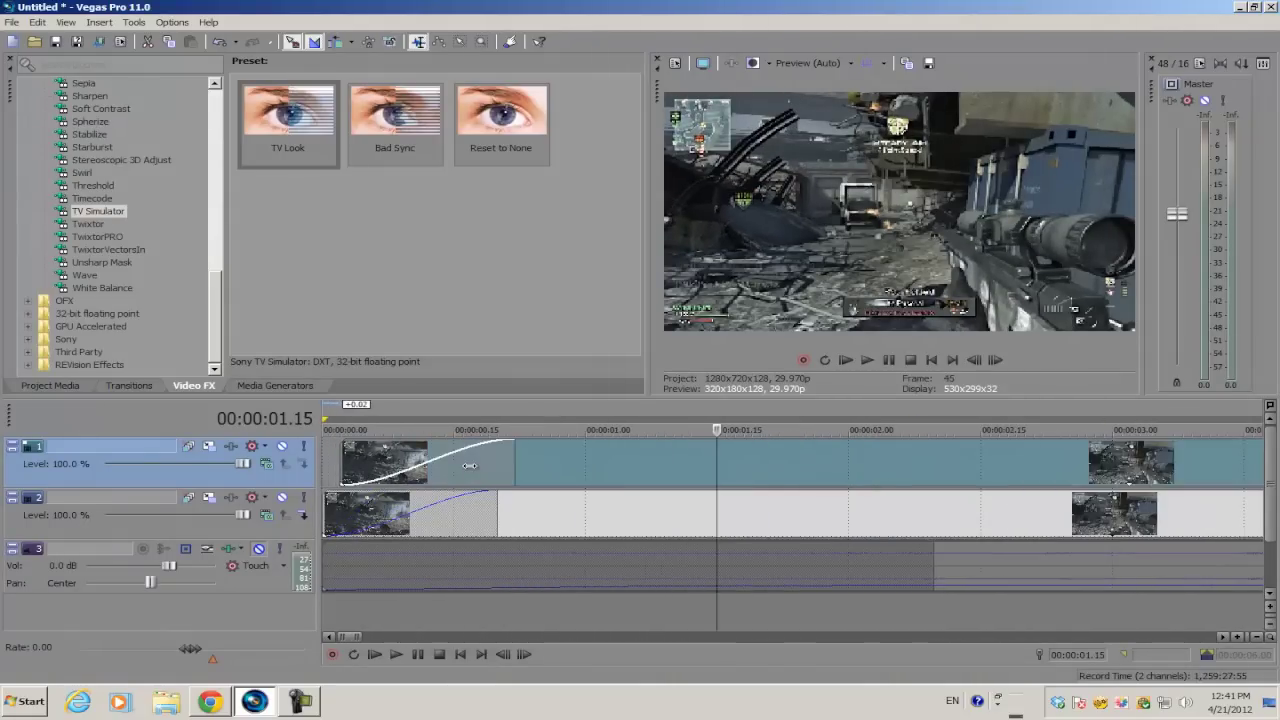
click(568, 459)
click(1000, 361)
click(1000, 361)
click(1000, 361)
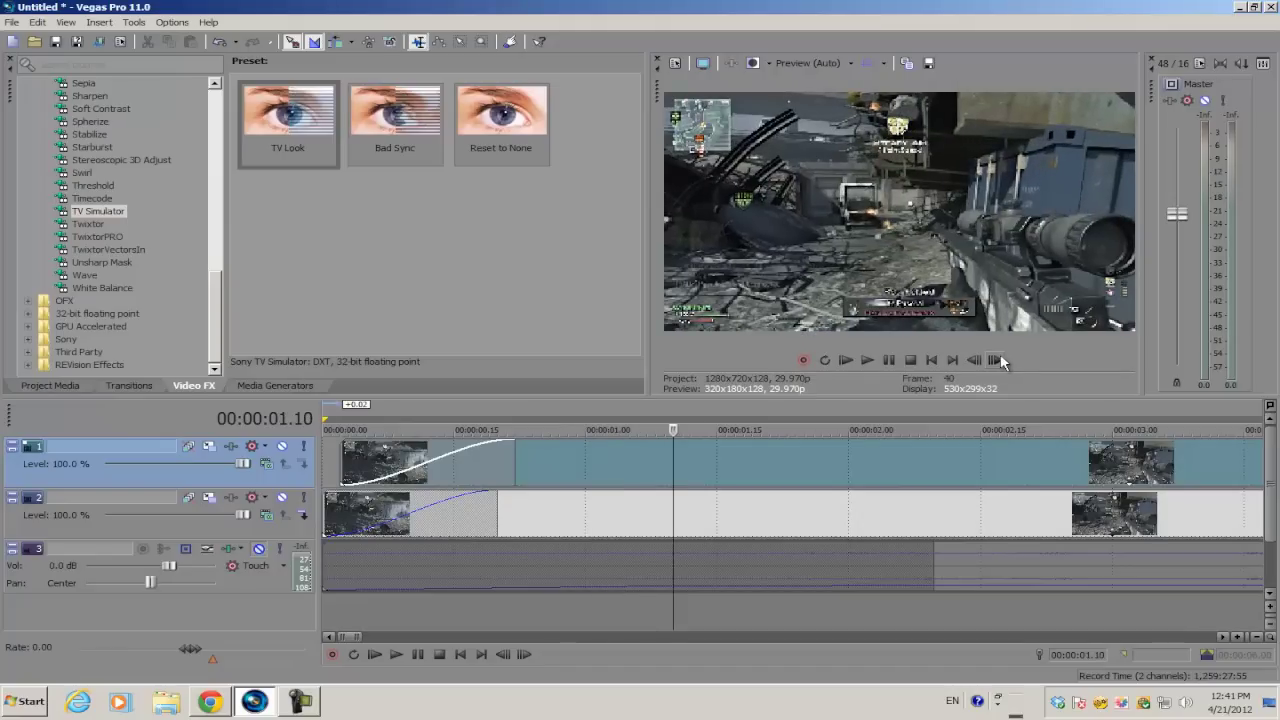
click(984, 361)
click(984, 361)
click(984, 361)
click(984, 361)
click(984, 361)
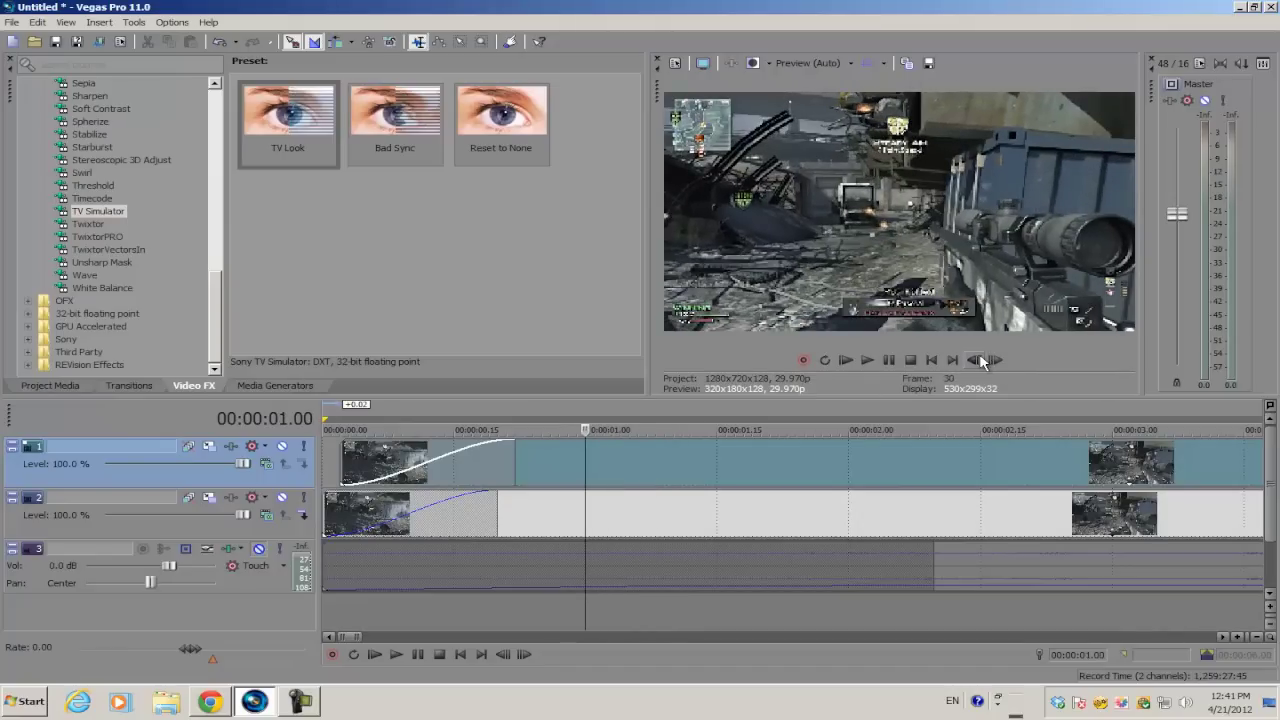
key(ctrl+z)
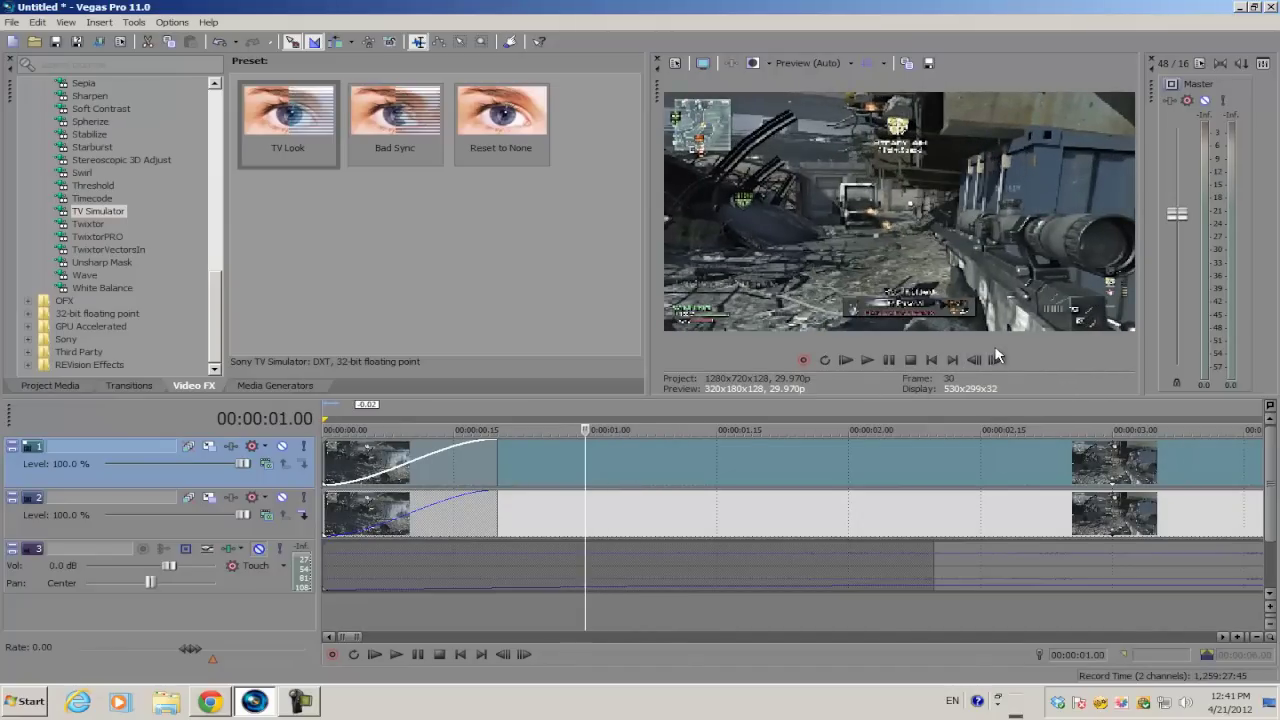
- Return to 00:00:01.00 on the top copy and create a subclip from its piece there
click(1000, 361)
click(1000, 361)
click(1000, 361)
click(1000, 361)
click(998, 361)
click(978, 361)
click(978, 361)
click(978, 361)
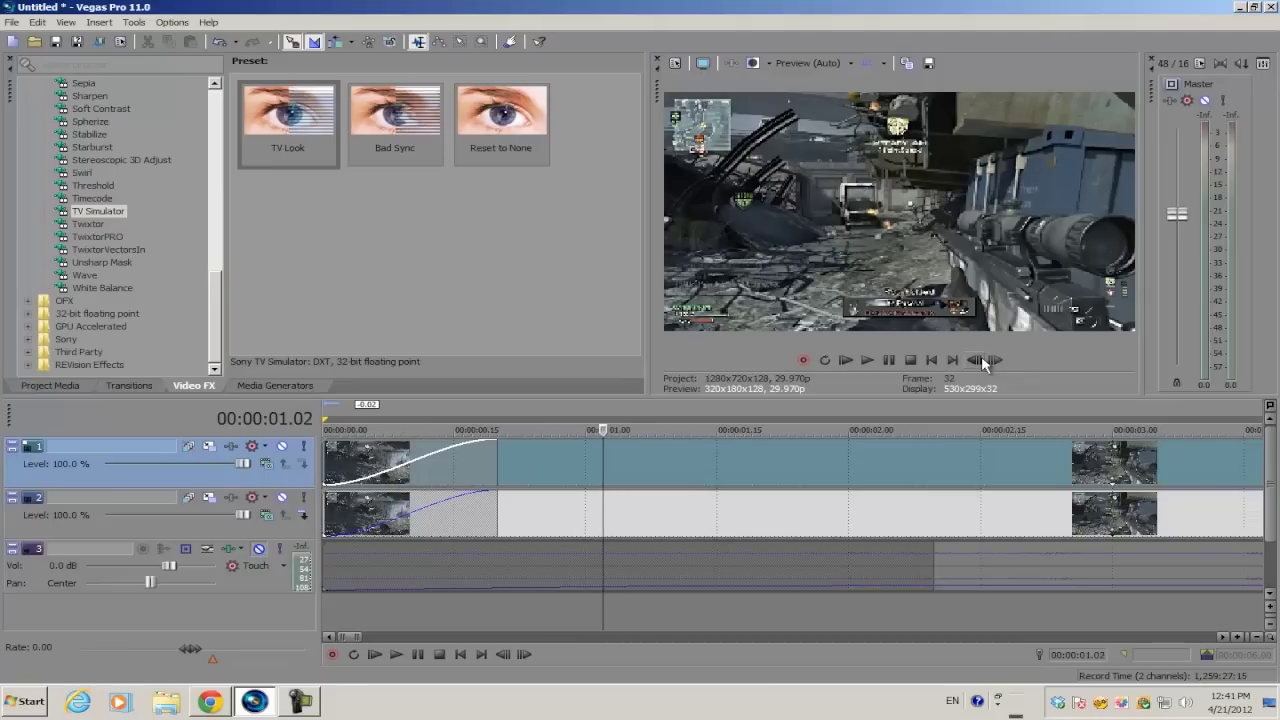
click(978, 361)
click(978, 361)
key(ctrl+z)
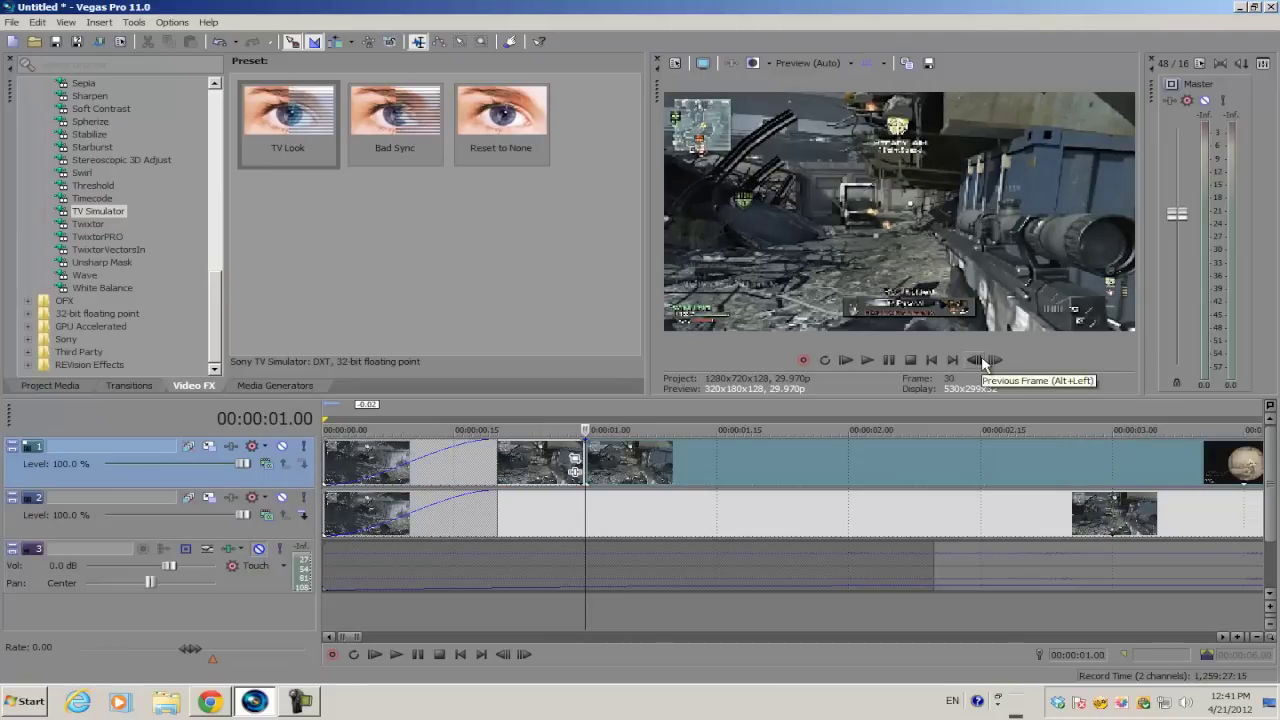
click(589, 461)
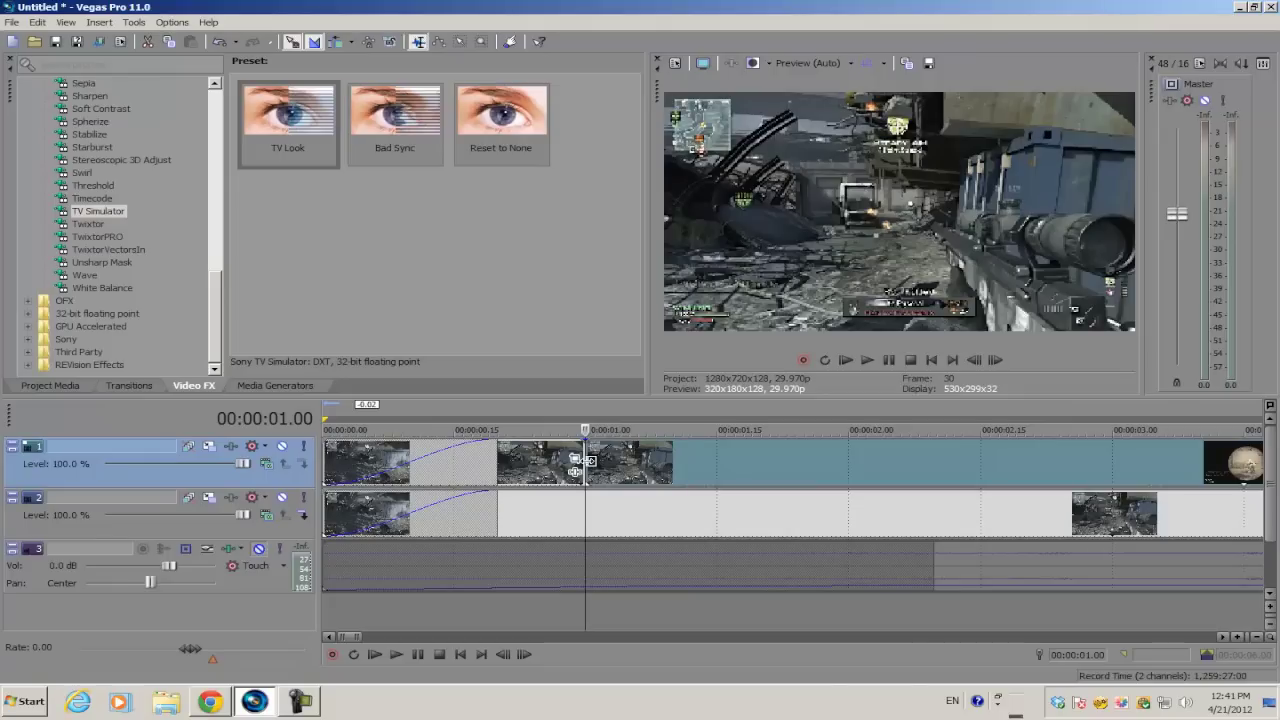
right_click(523, 470)
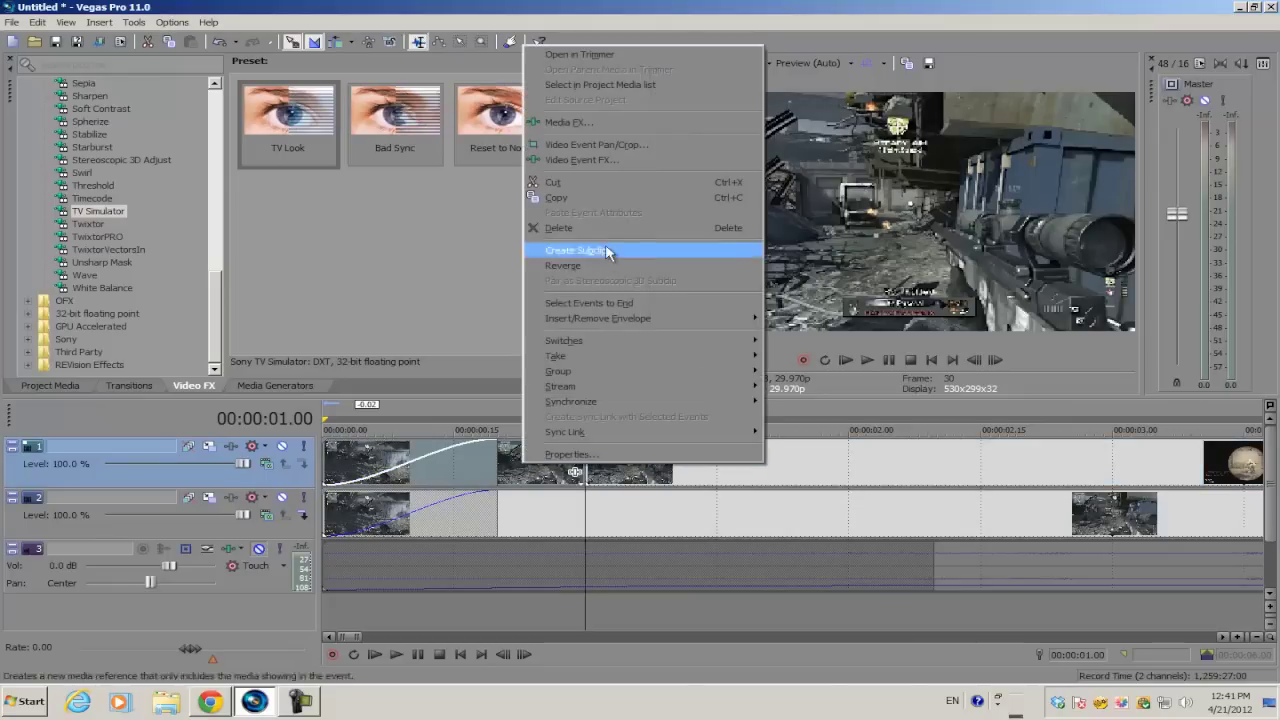
click(545, 251)
- Place the playhead at 00:00:03.00 on the track 1 clip
scroll(598, 556, down, 3)
click(689, 446)
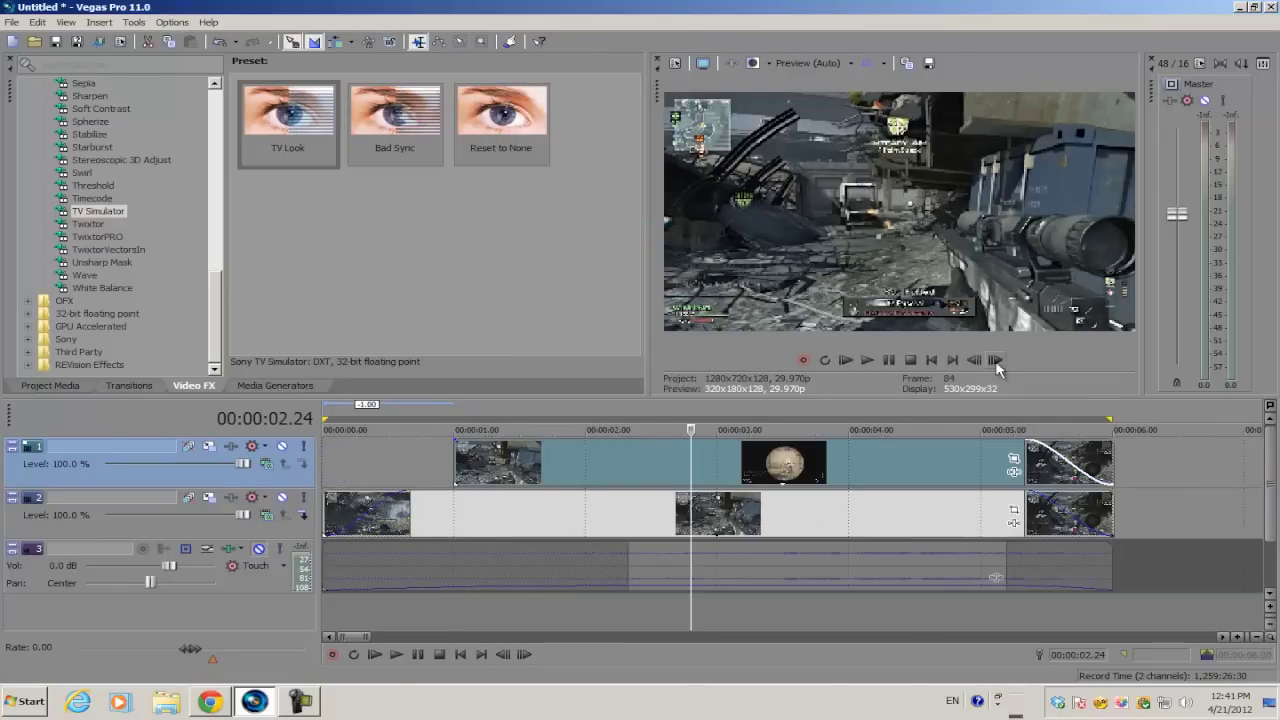
click(1001, 358)
click(1001, 358)
click(1003, 361)
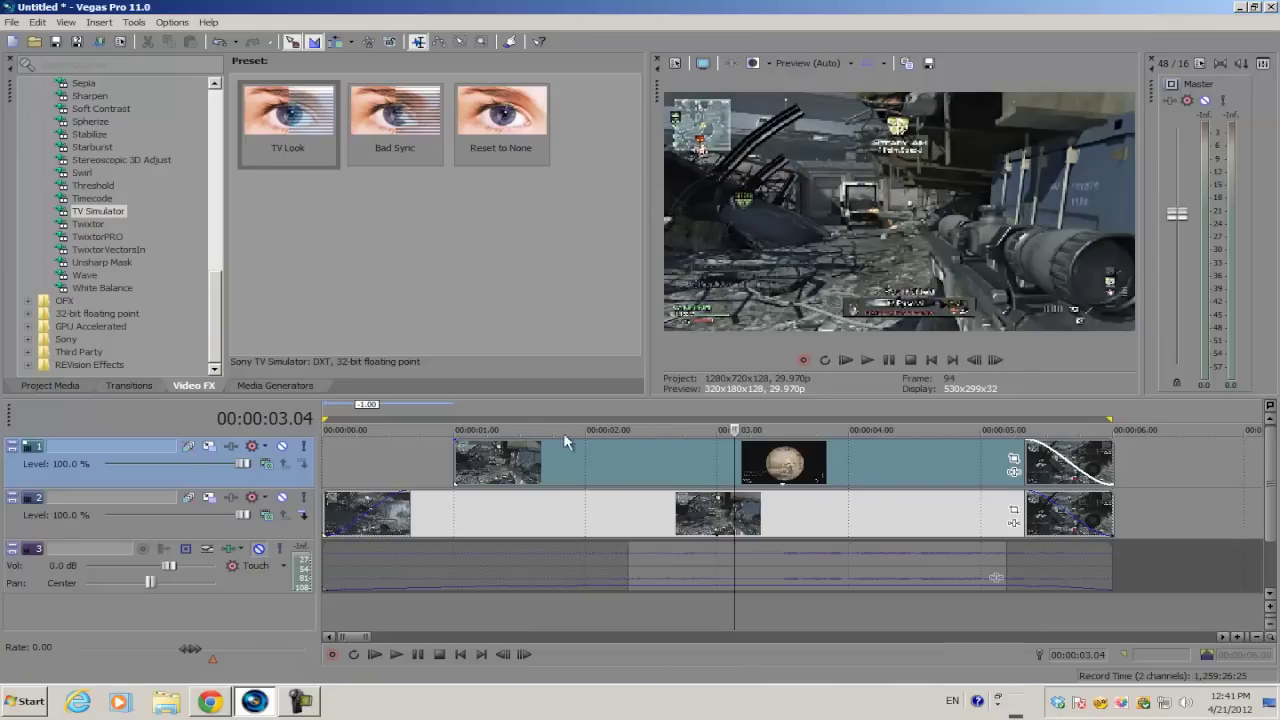
click(718, 471)
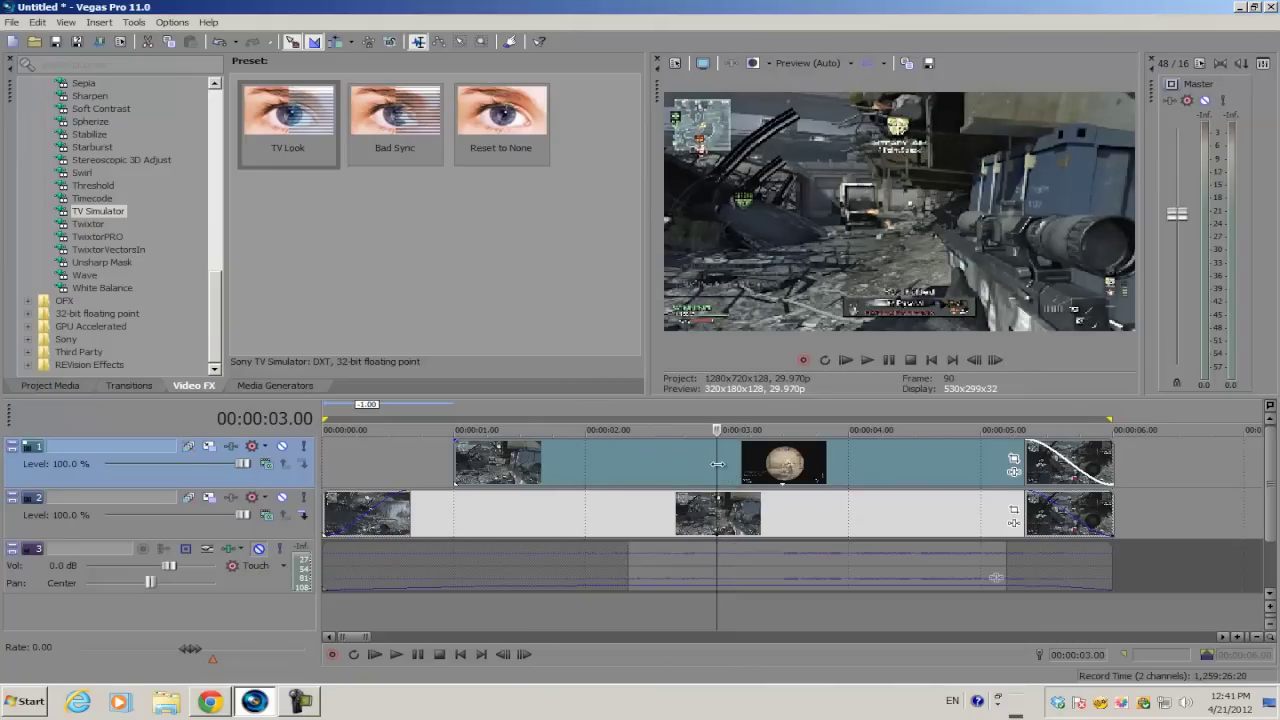
- Split the track 1 clip at 00:00:03.00 with S and delete the part after it
key(s)
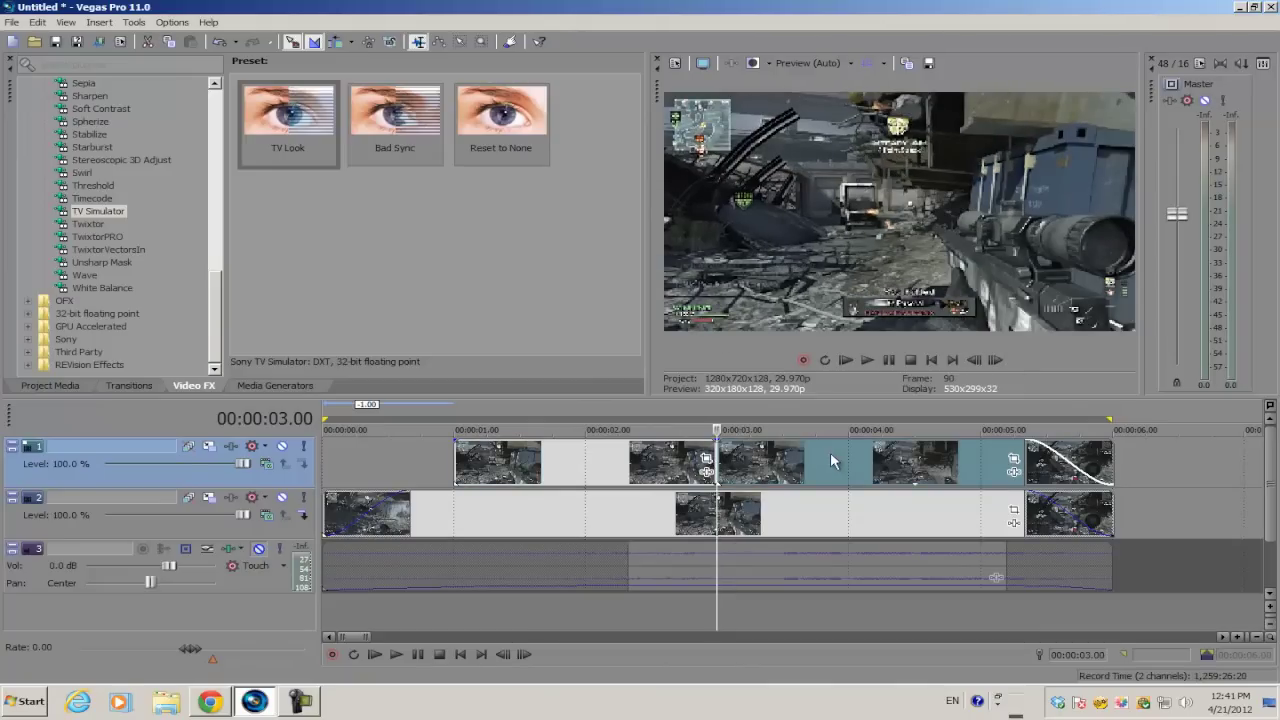
right_click(830, 452)
click(940, 217)
click(460, 455)
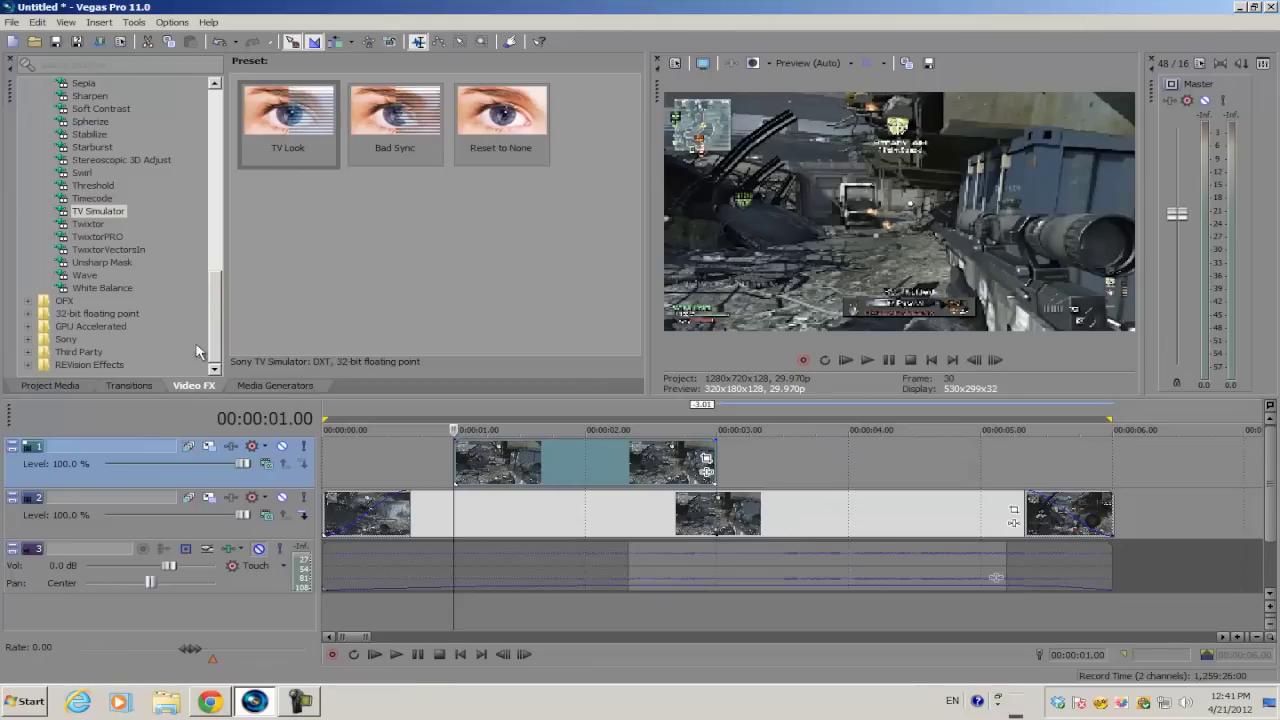
scroll(485, 458, up, 2)
scroll(556, 450, down, 2)
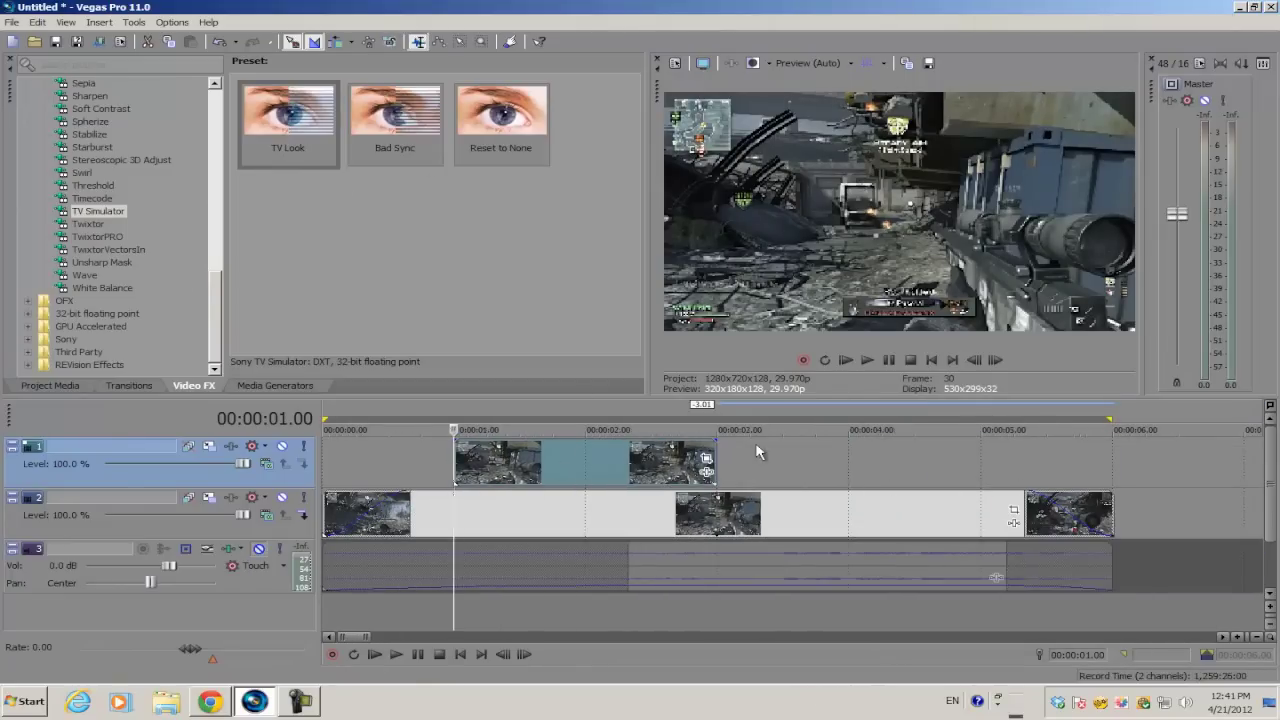
- Open Event Pan/Crop for the track 1 clip, enable Mask, and choose the Anchor Creation Tool
click(706, 460)
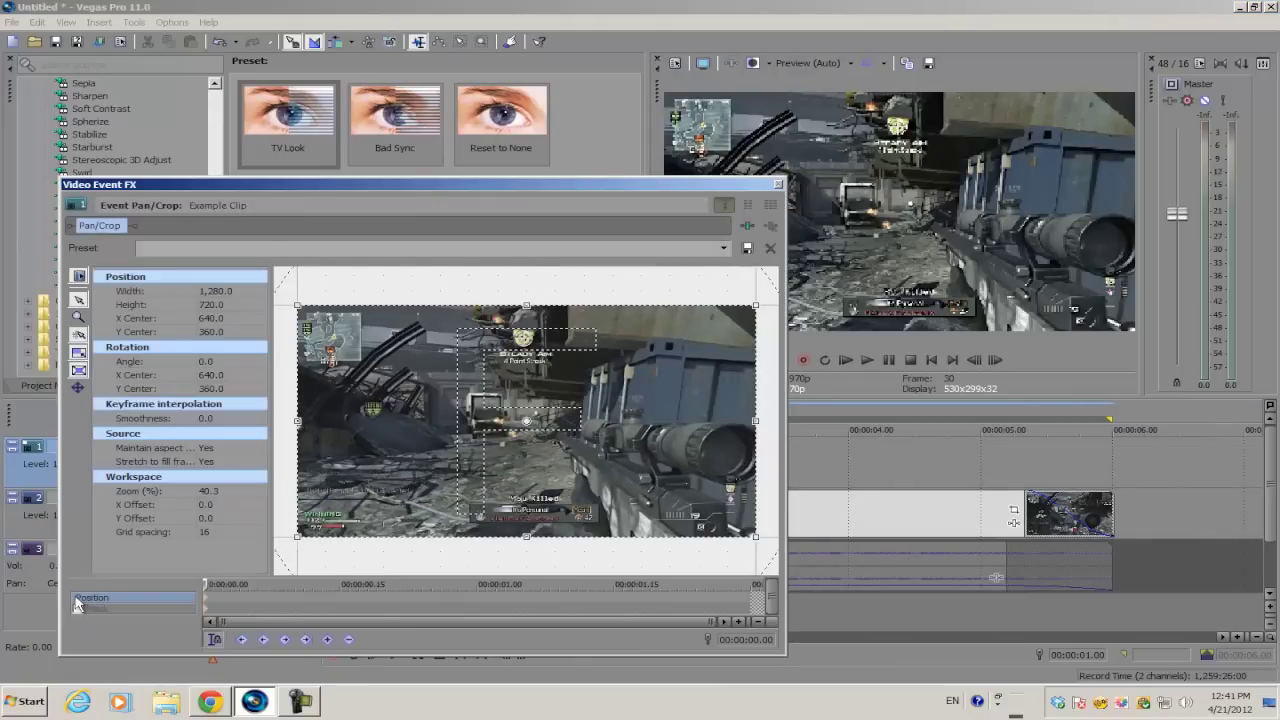
click(78, 610)
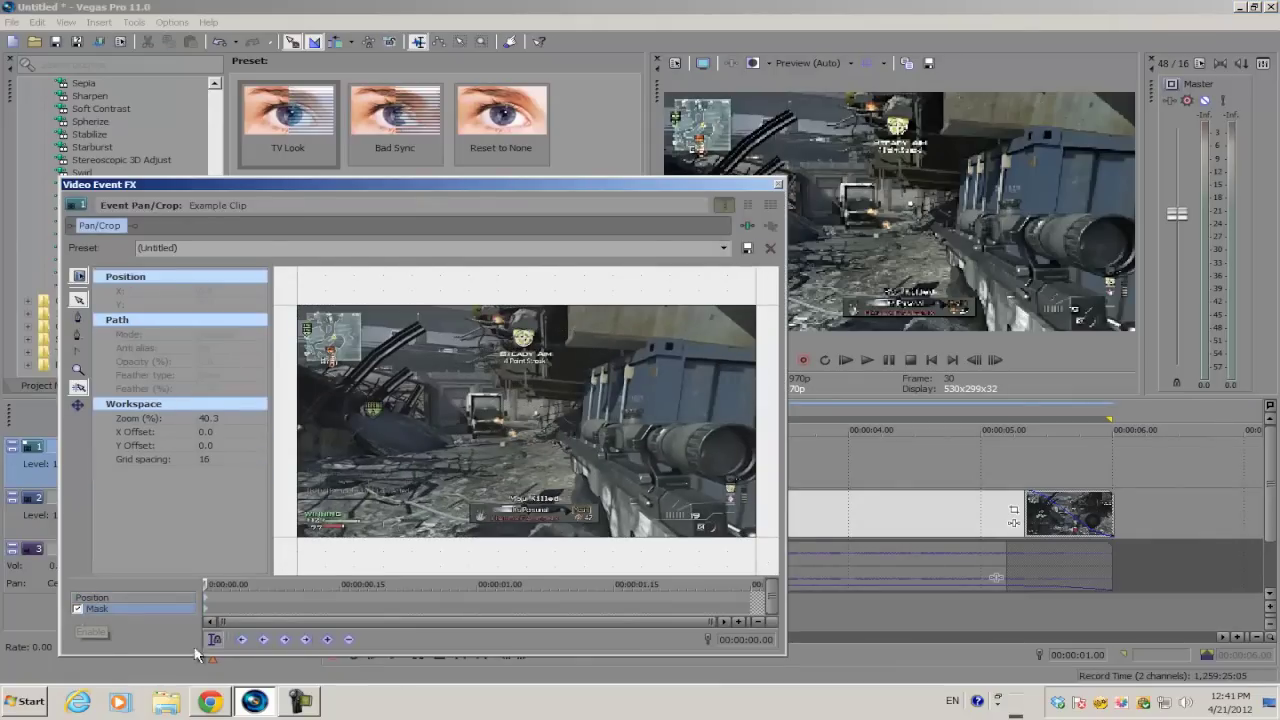
drag(575, 184, 679, 144)
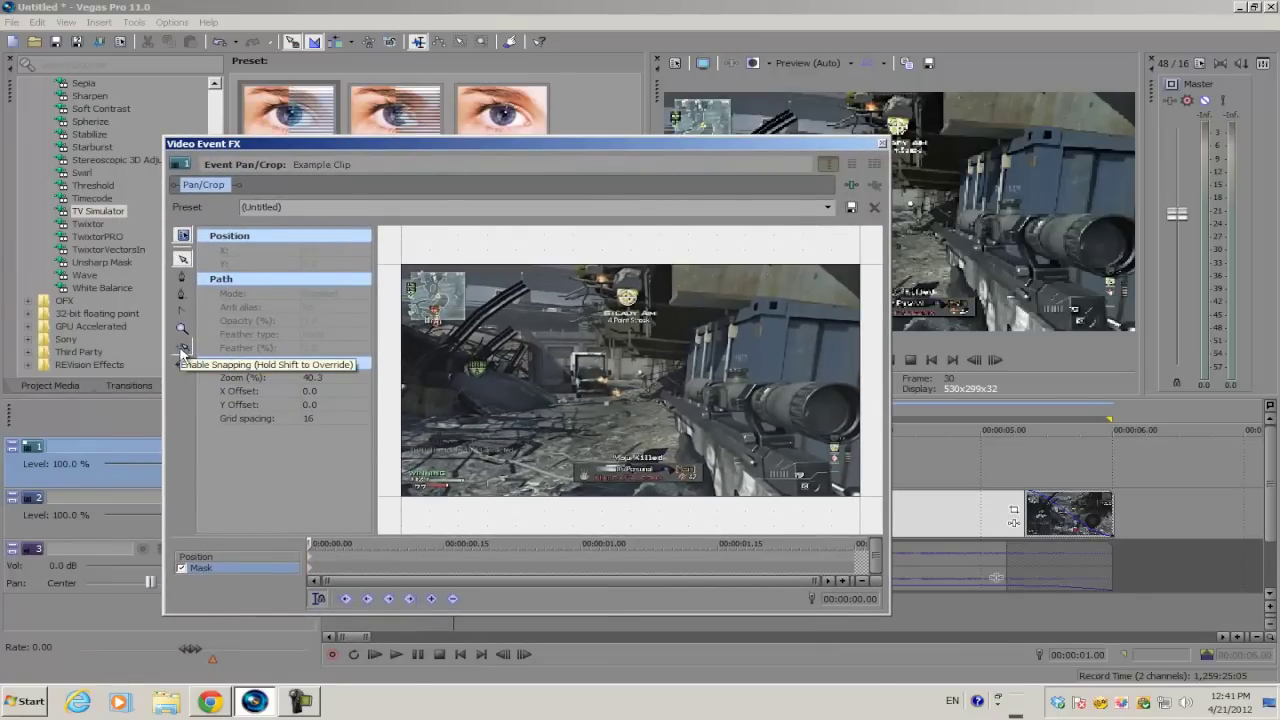
click(182, 280)
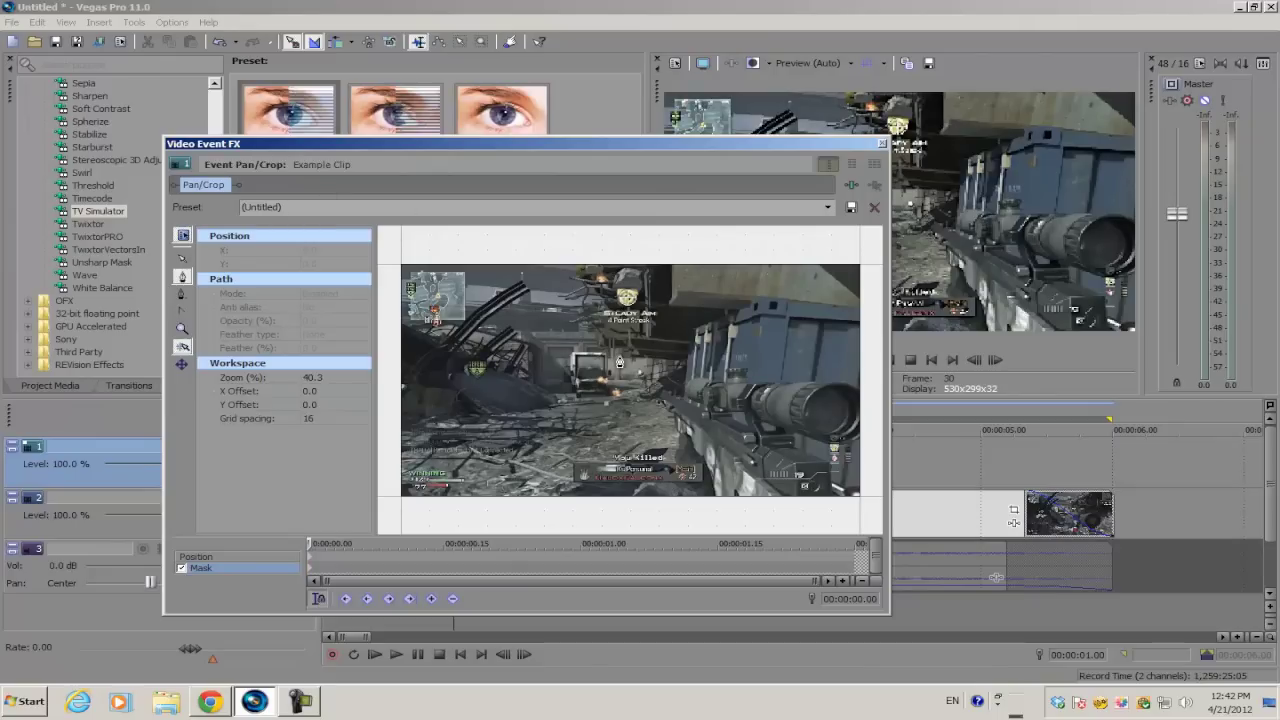
- Place the first mask anchor at position X 0, Y 0
click(520, 284)
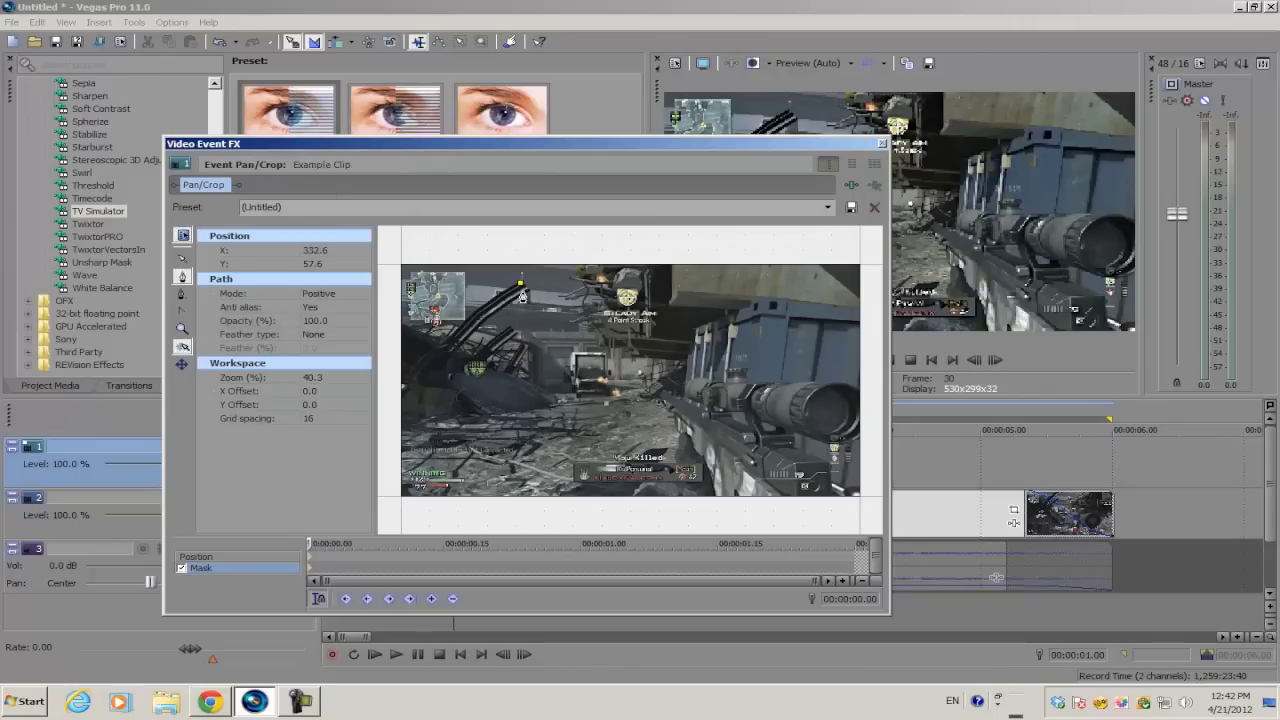
click(254, 255)
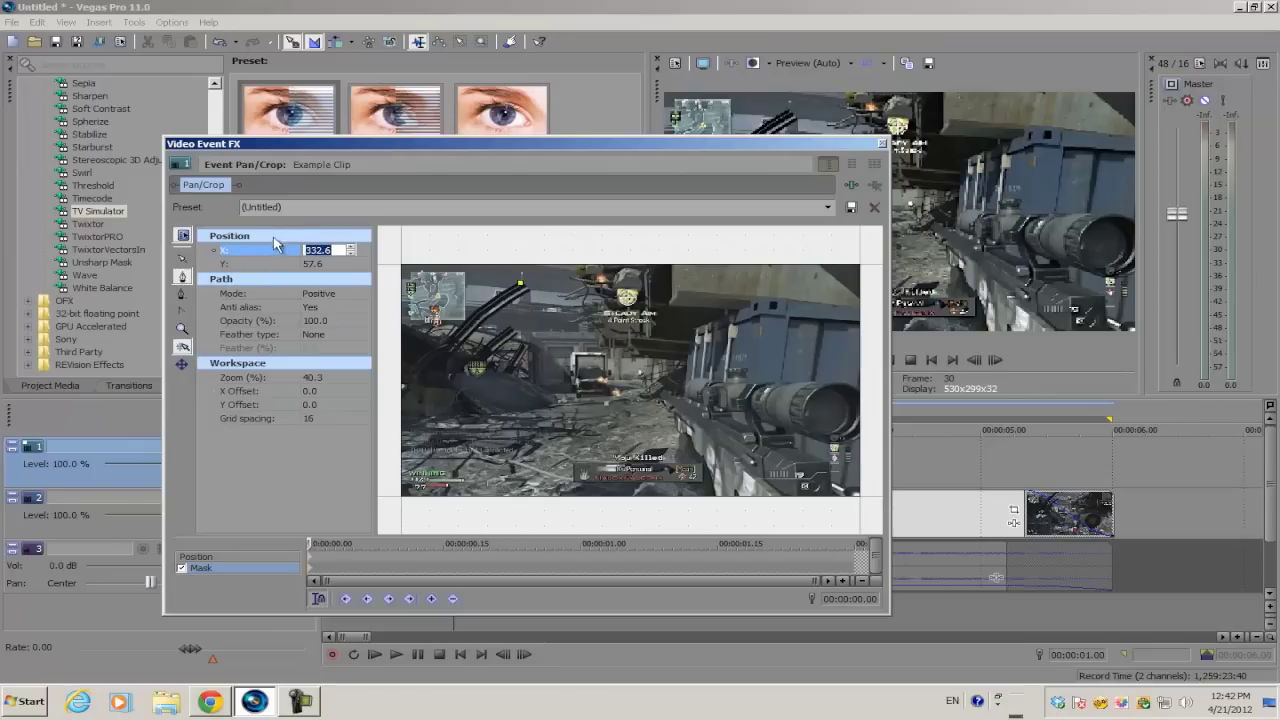
text(0)
key(Return)
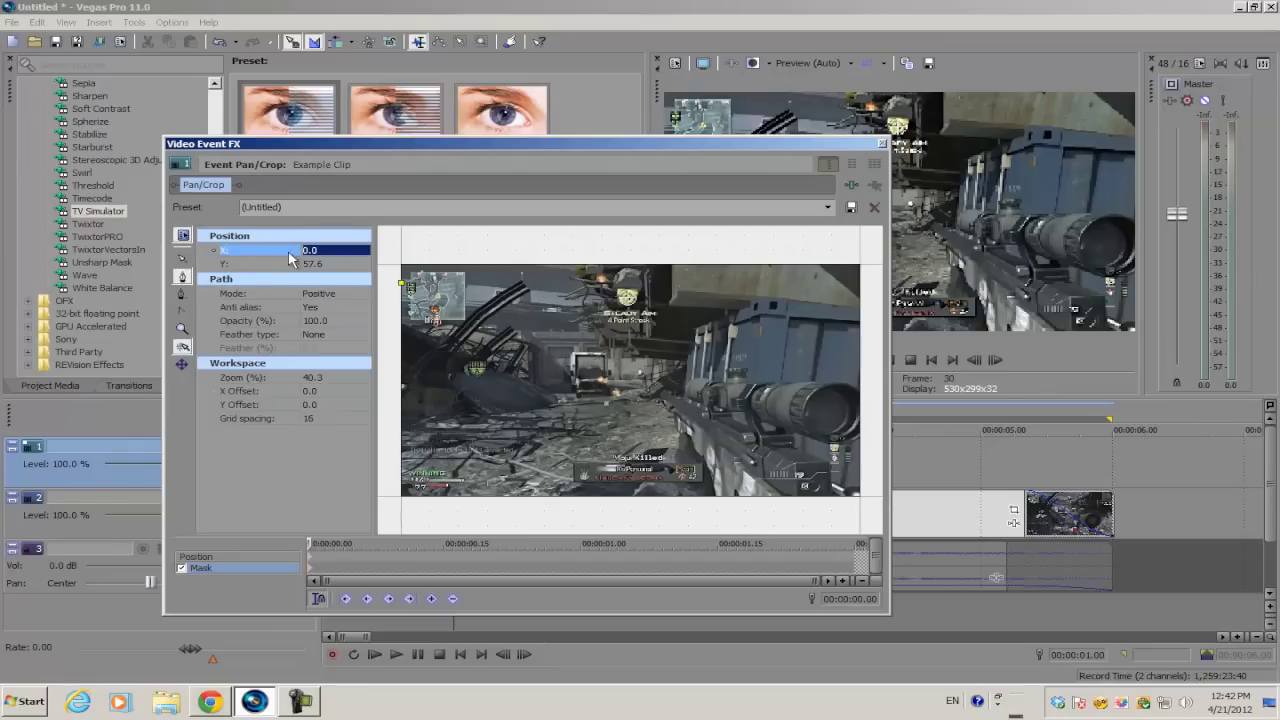
click(271, 263)
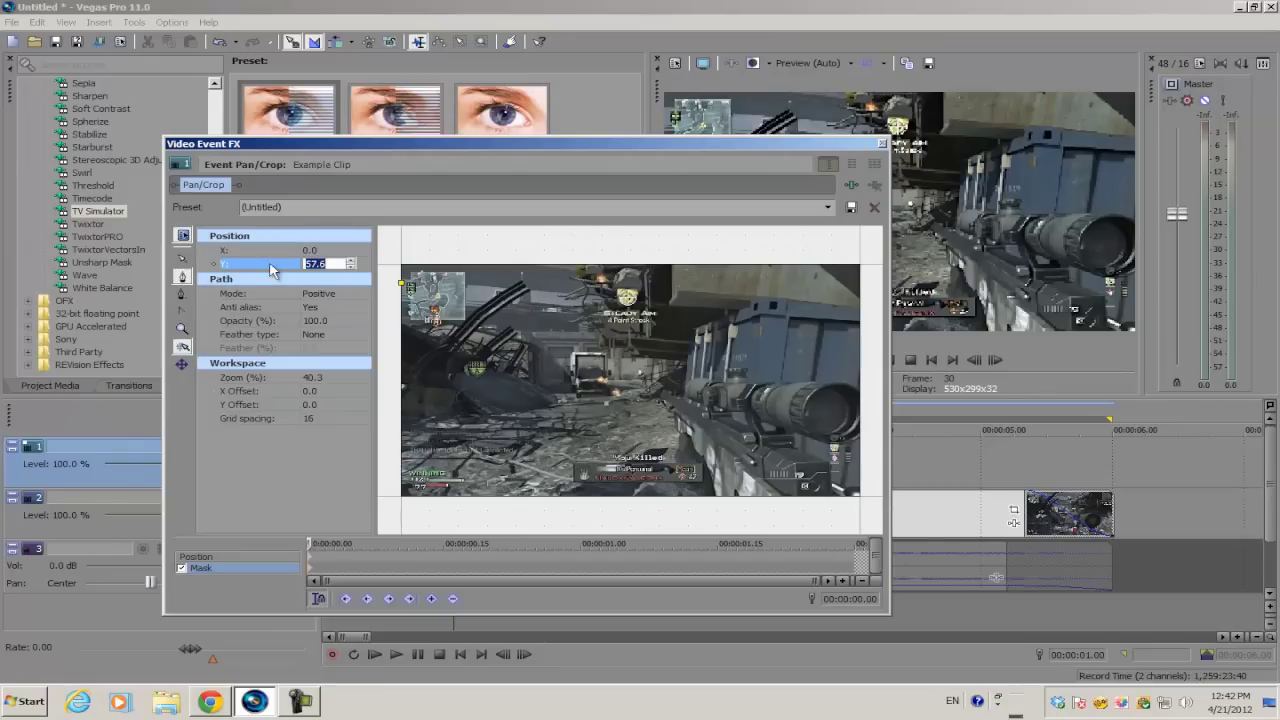
text(0)
key(Return)
- Add the second anchor at X 1280, Y 0, after checking the project's 1280 width
click(860, 266)
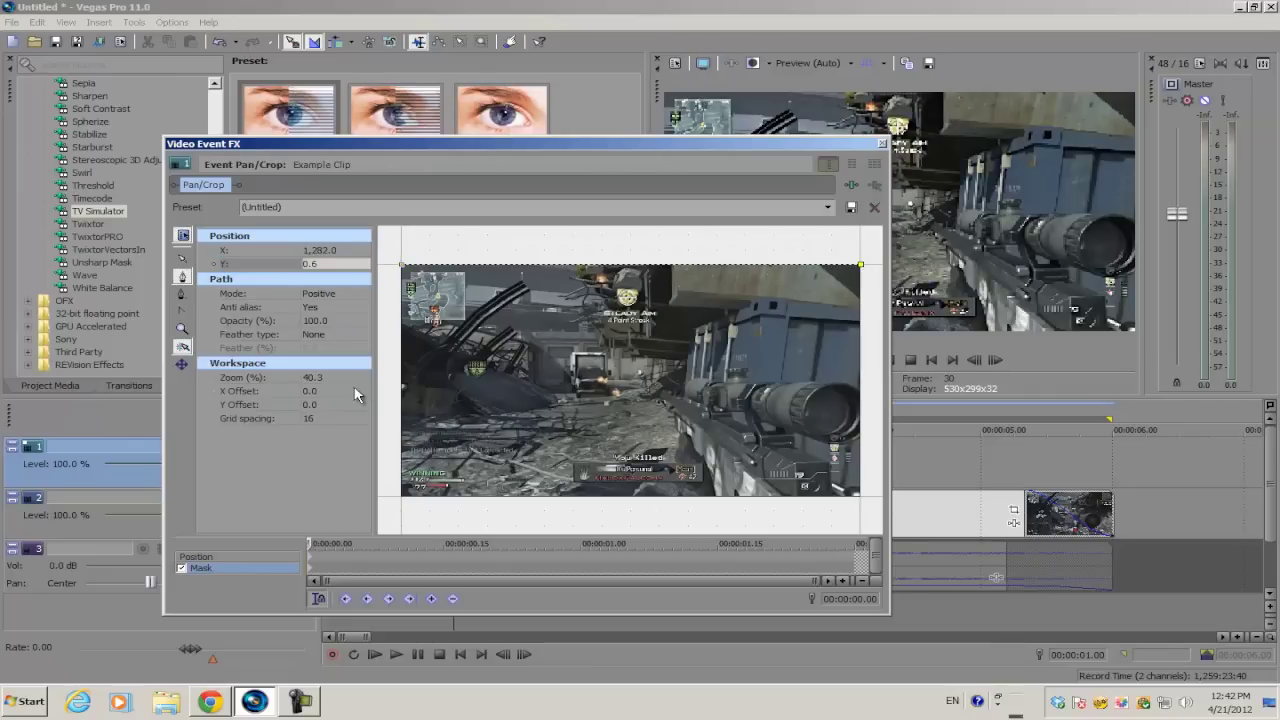
click(328, 264)
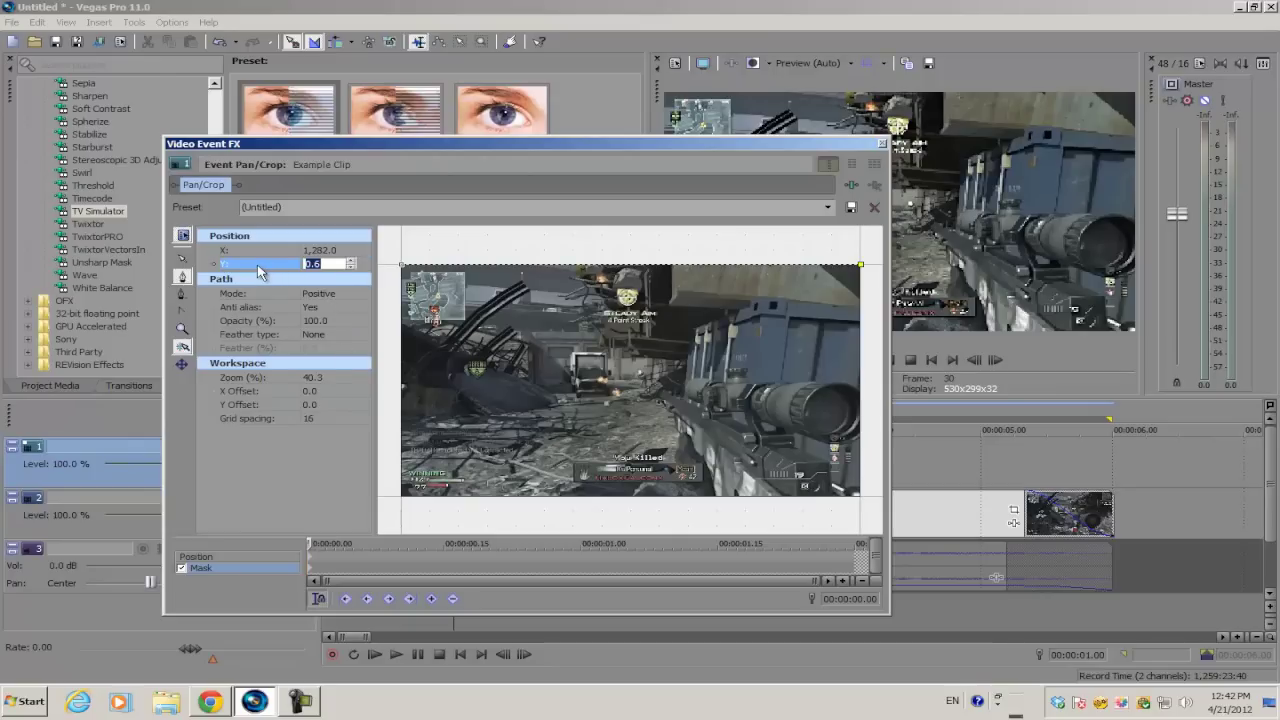
key(Return)
click(327, 250)
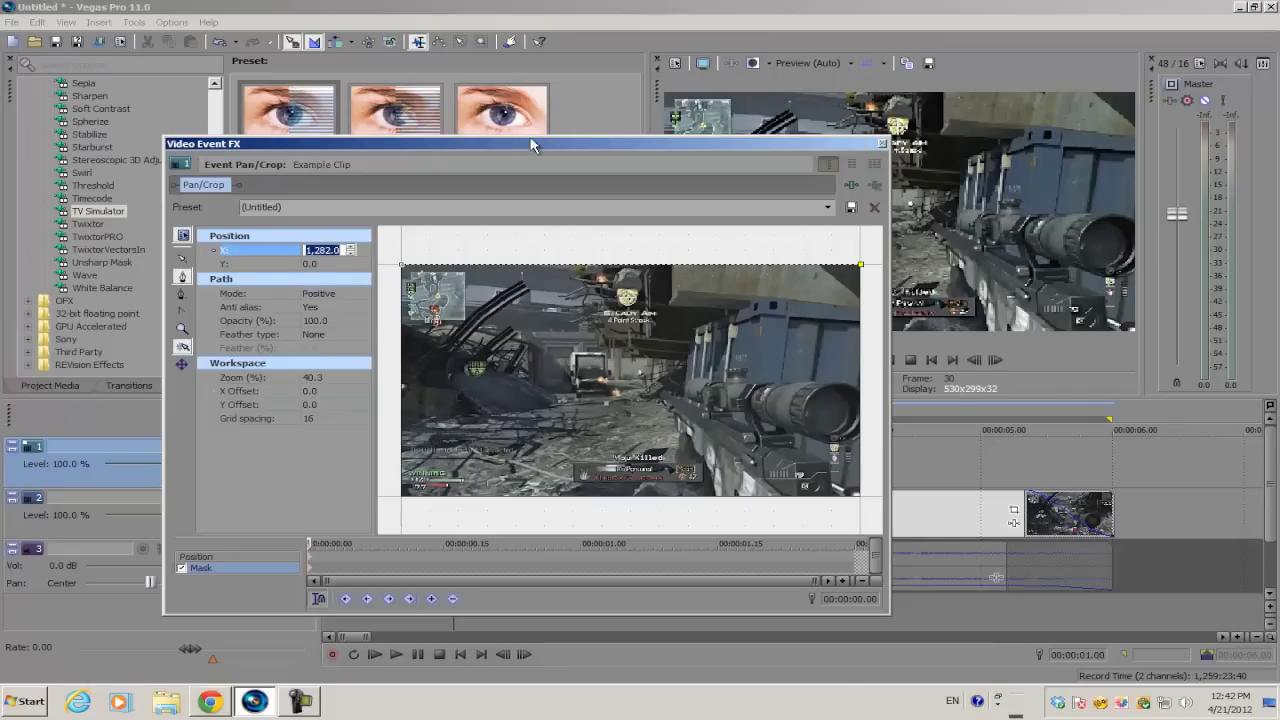
drag(528, 147, 461, 170)
click(675, 63)
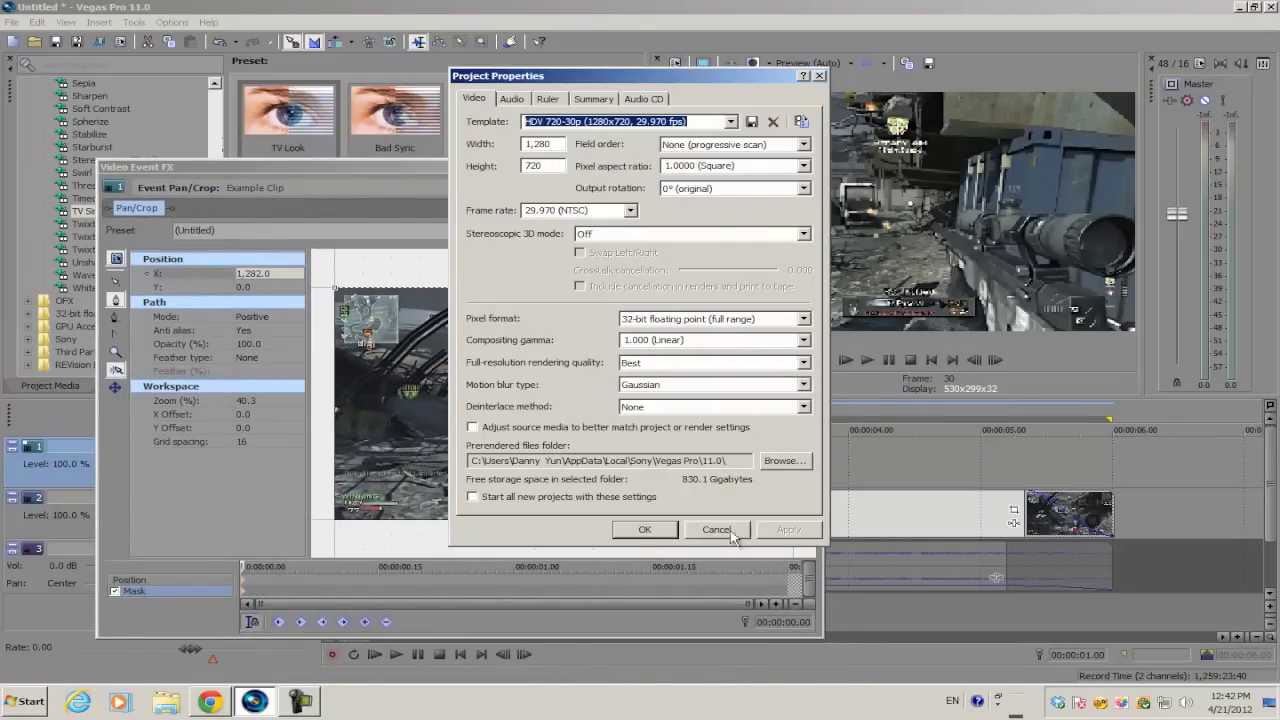
click(538, 144)
click(820, 76)
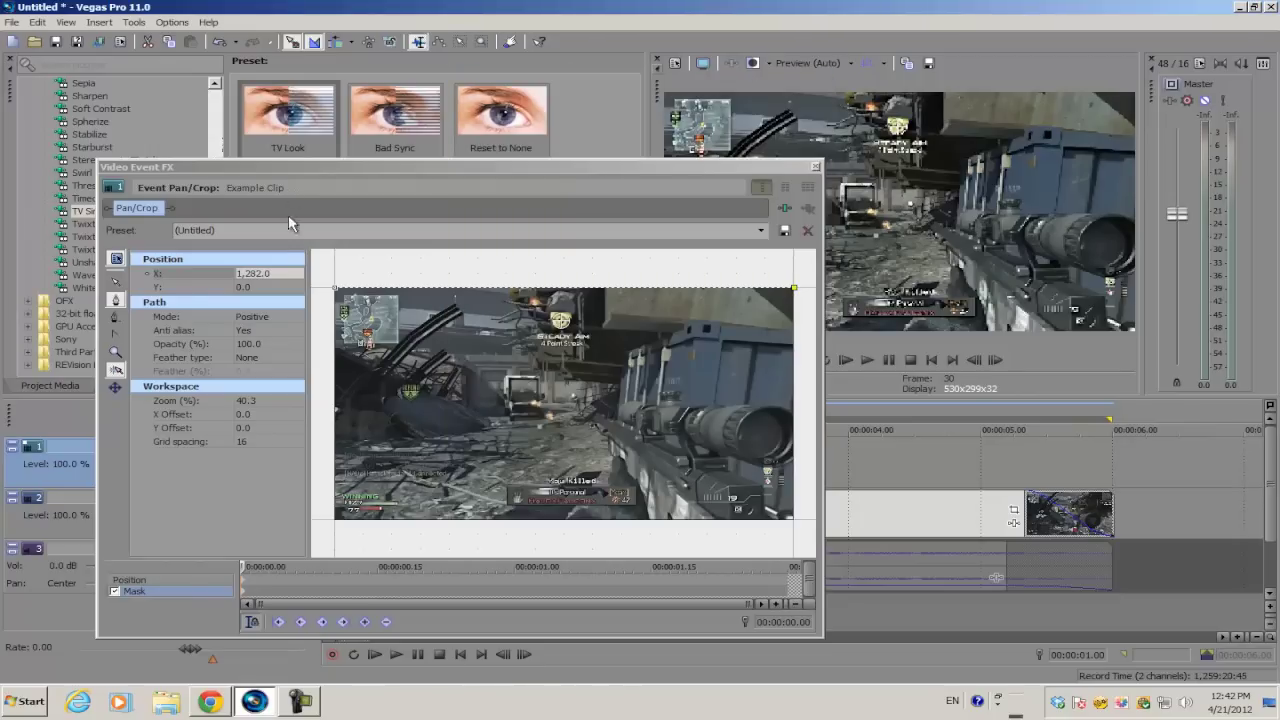
click(259, 275)
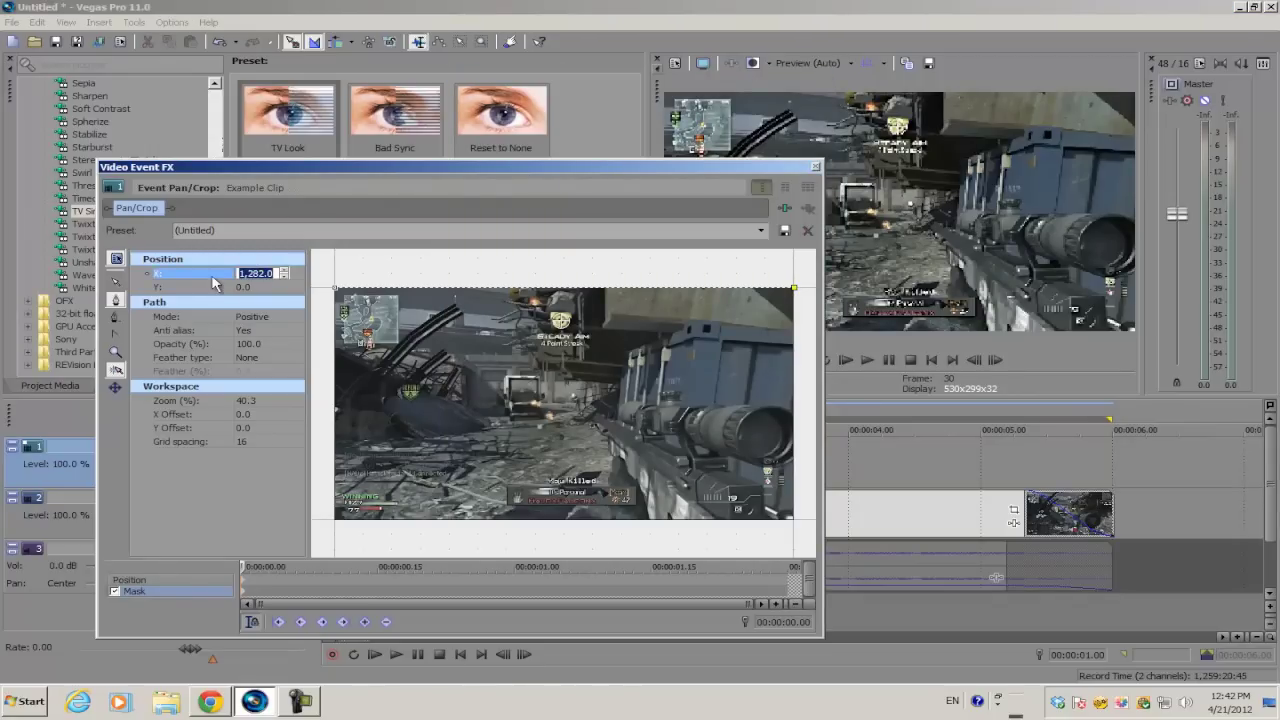
text(1280)
key(Return)
- Add the third anchor on the frame's right edge at Y 150
click(793, 333)
click(265, 273)
text(12)
click(263, 288)
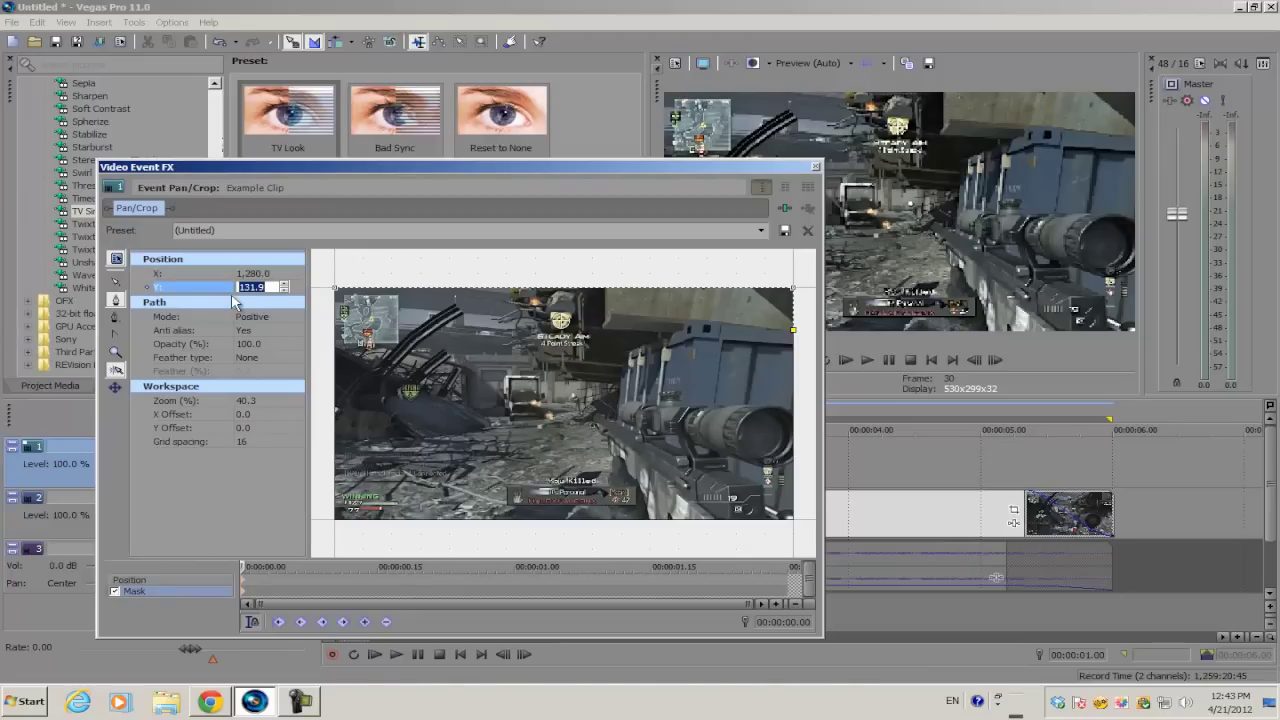
text(150)
key(Return)
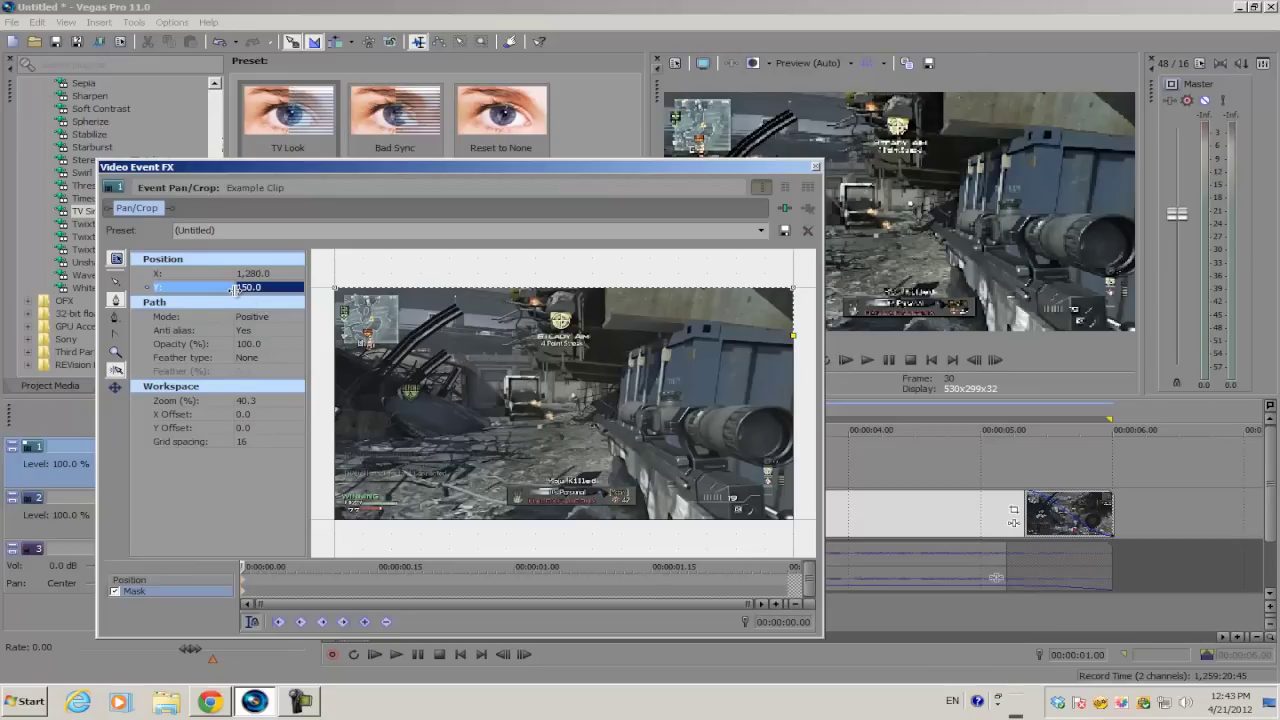
click(240, 287)
text(200)
key(Return)
click(262, 289)
text(150)
key(Return)
- Add the fourth anchor at X 0, Y 150 to complete the rectangle
click(335, 344)
click(275, 288)
click(240, 288)
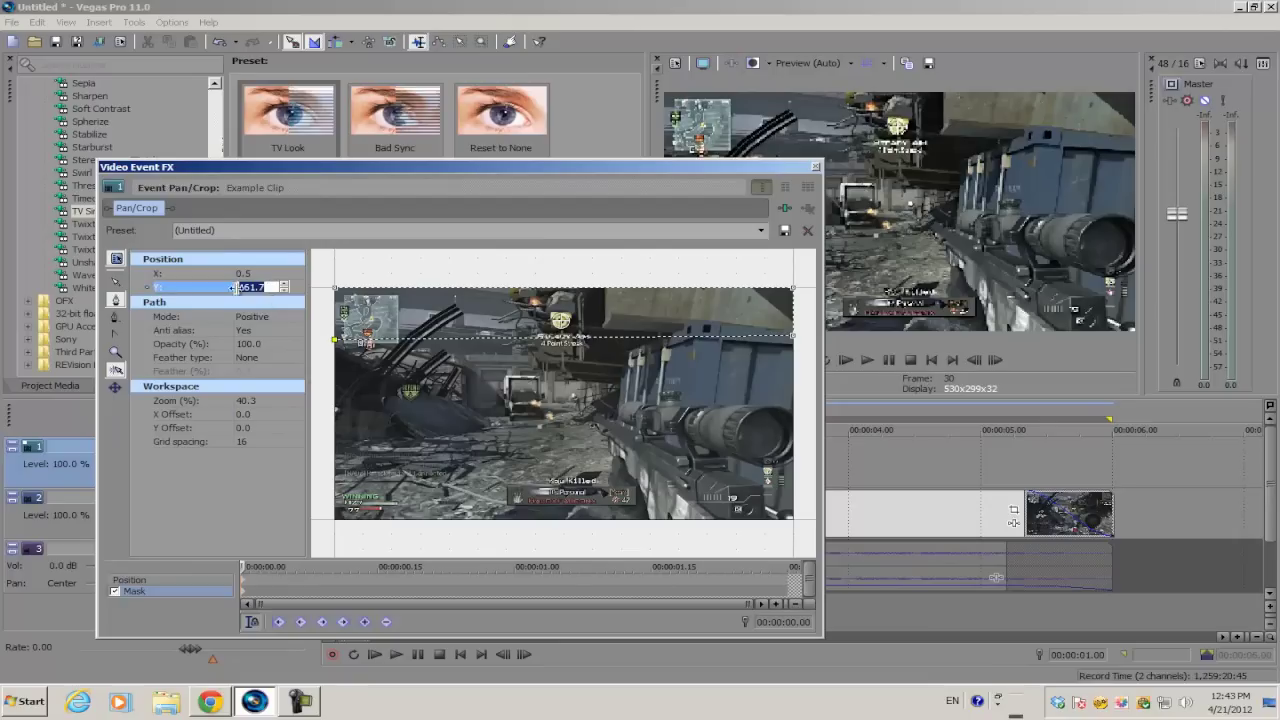
drag(233, 288, 176, 300)
click(240, 273)
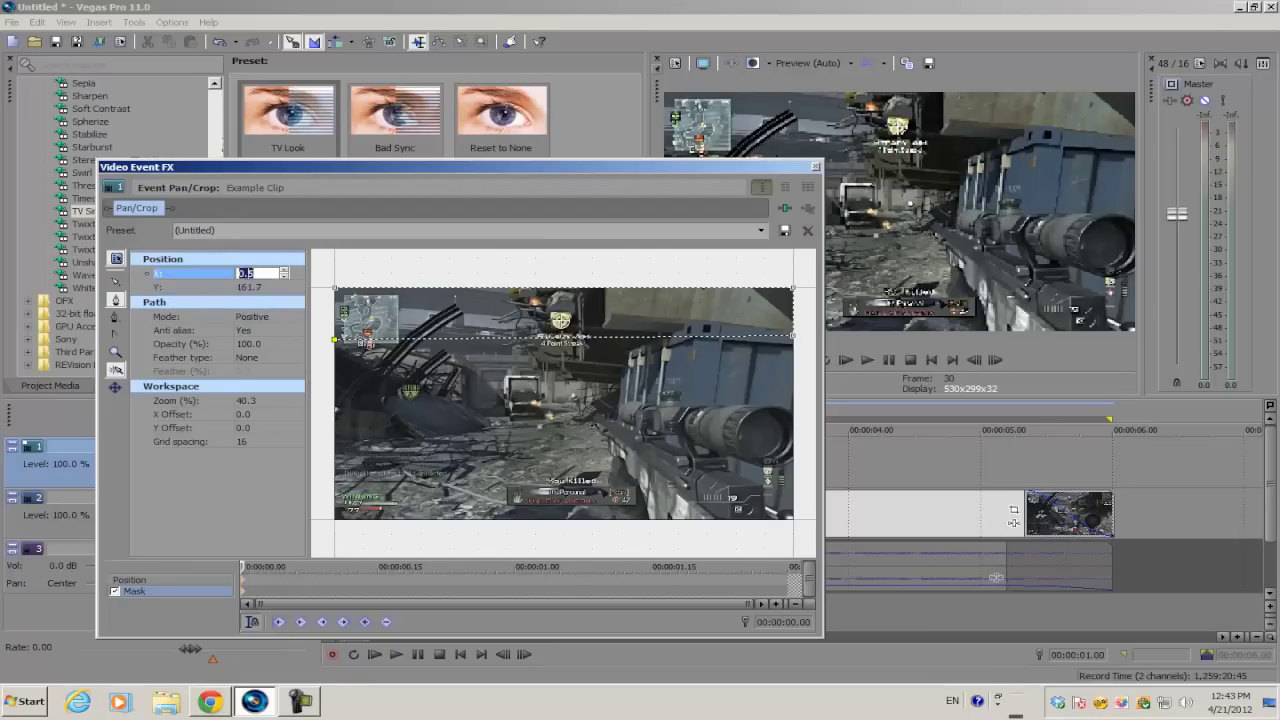
key(Return)
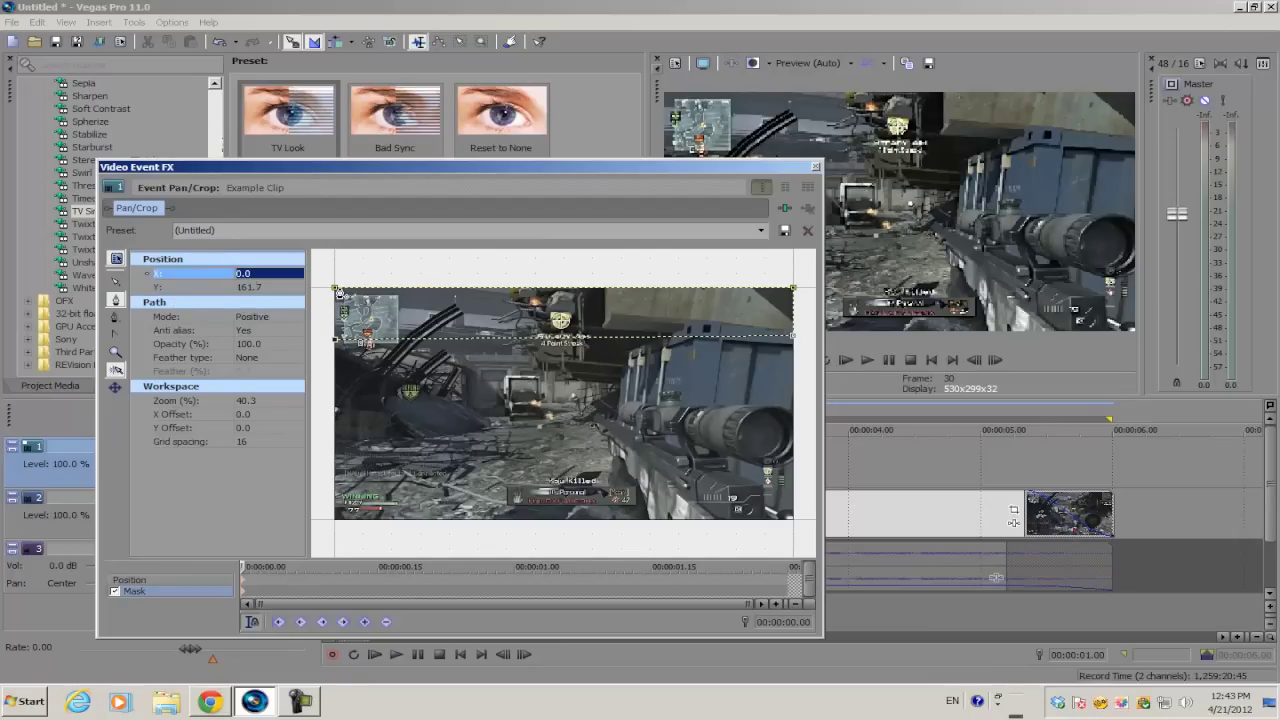
click(262, 290)
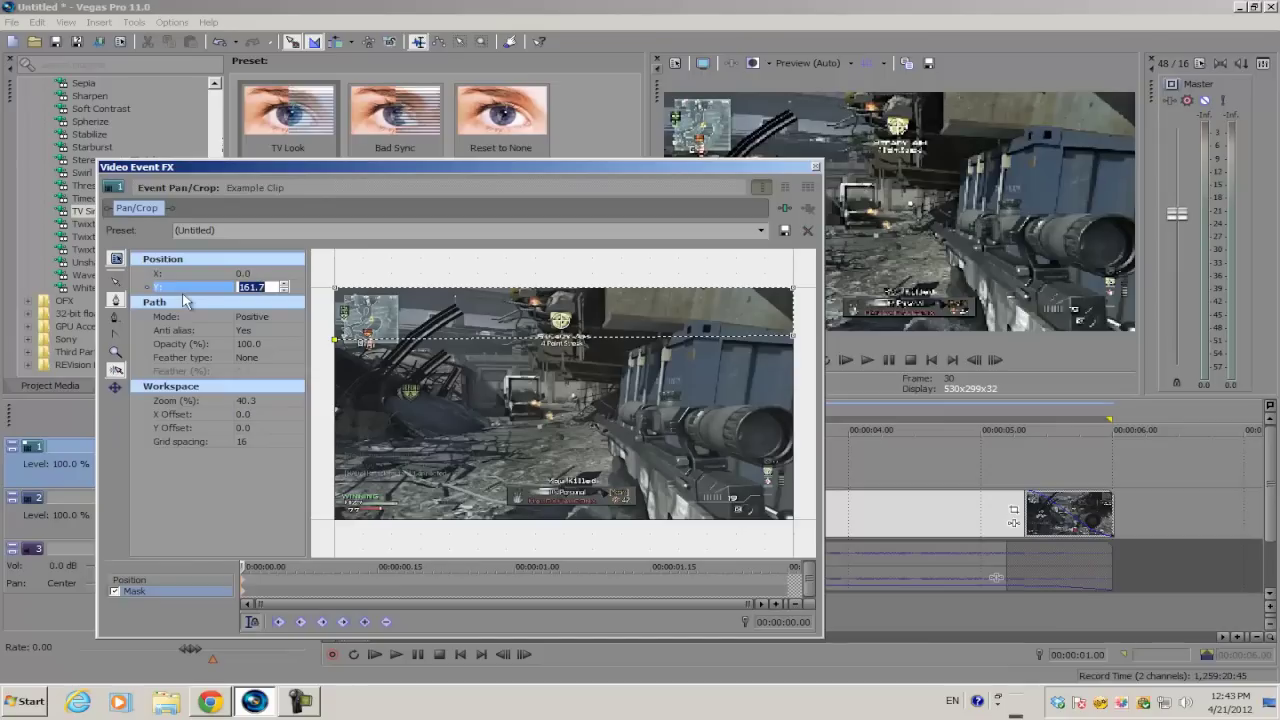
text(150)
key(Return)
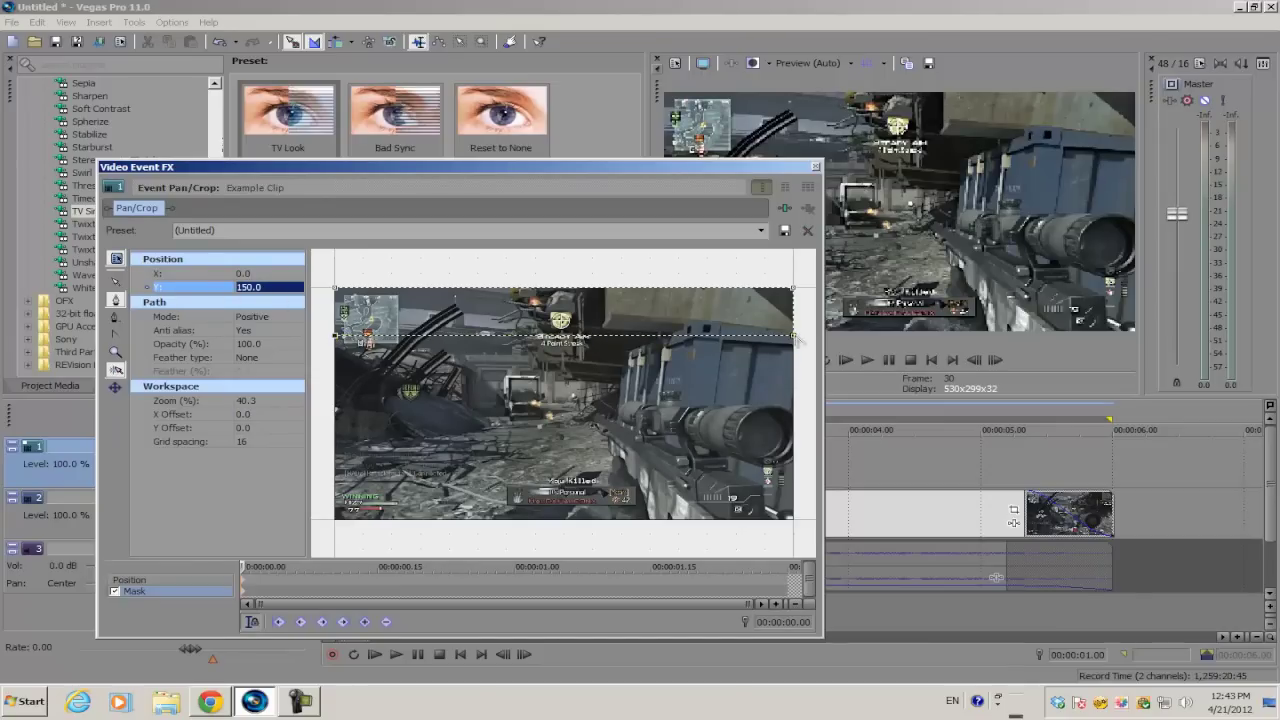
click(337, 291)
click(336, 336)
- Close the mask, switch to the Normal Edit Tool, and move the strip above the frame to Y -180
click(336, 289)
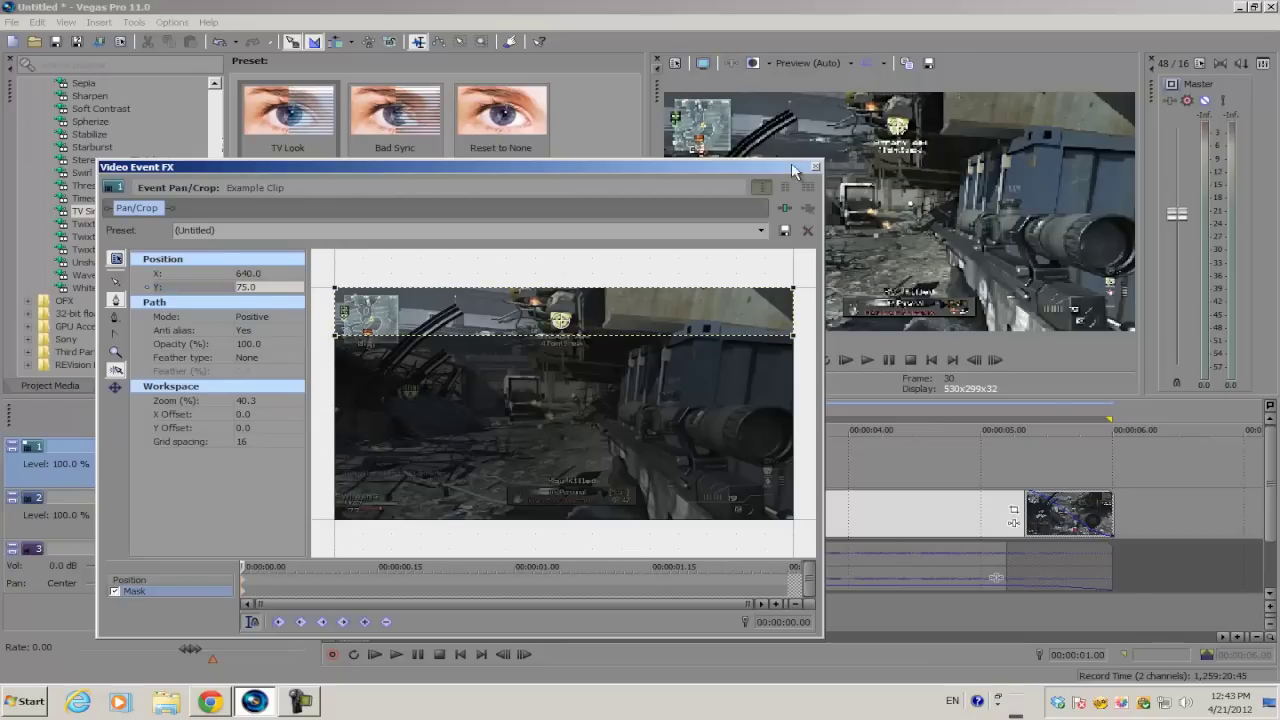
click(340, 296)
click(340, 296)
click(115, 284)
click(336, 290)
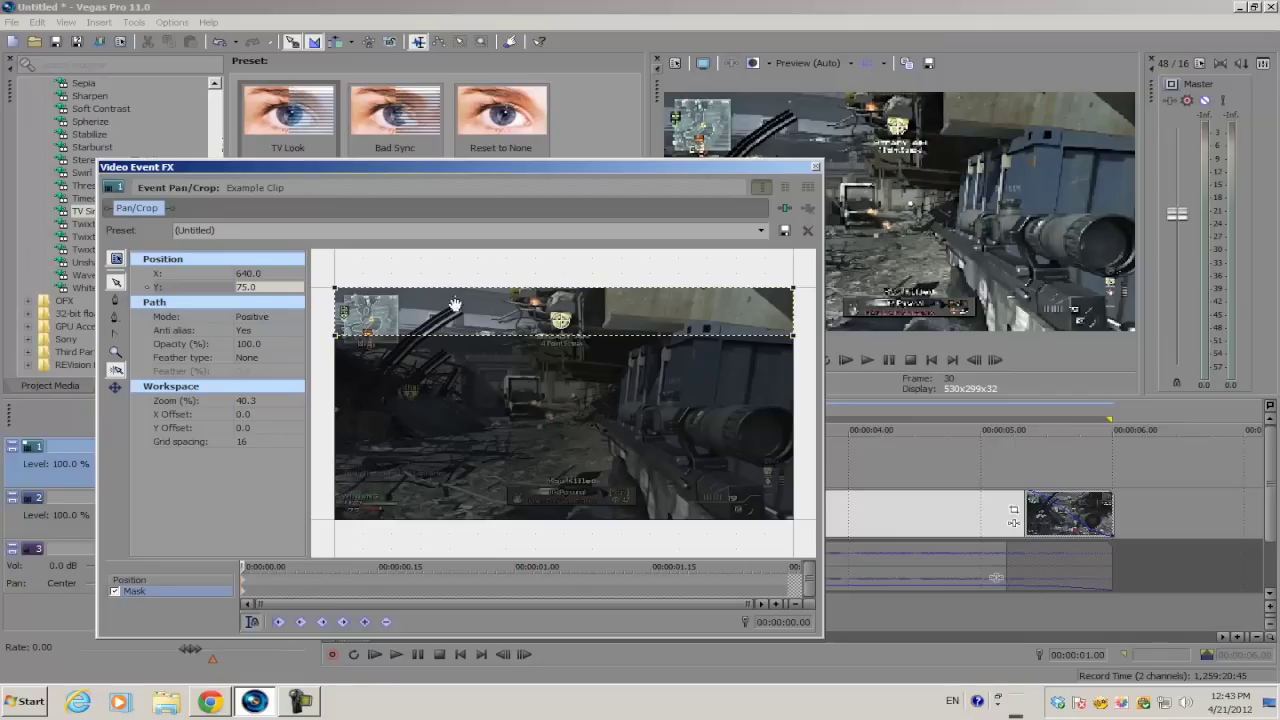
drag(335, 290, 335, 240)
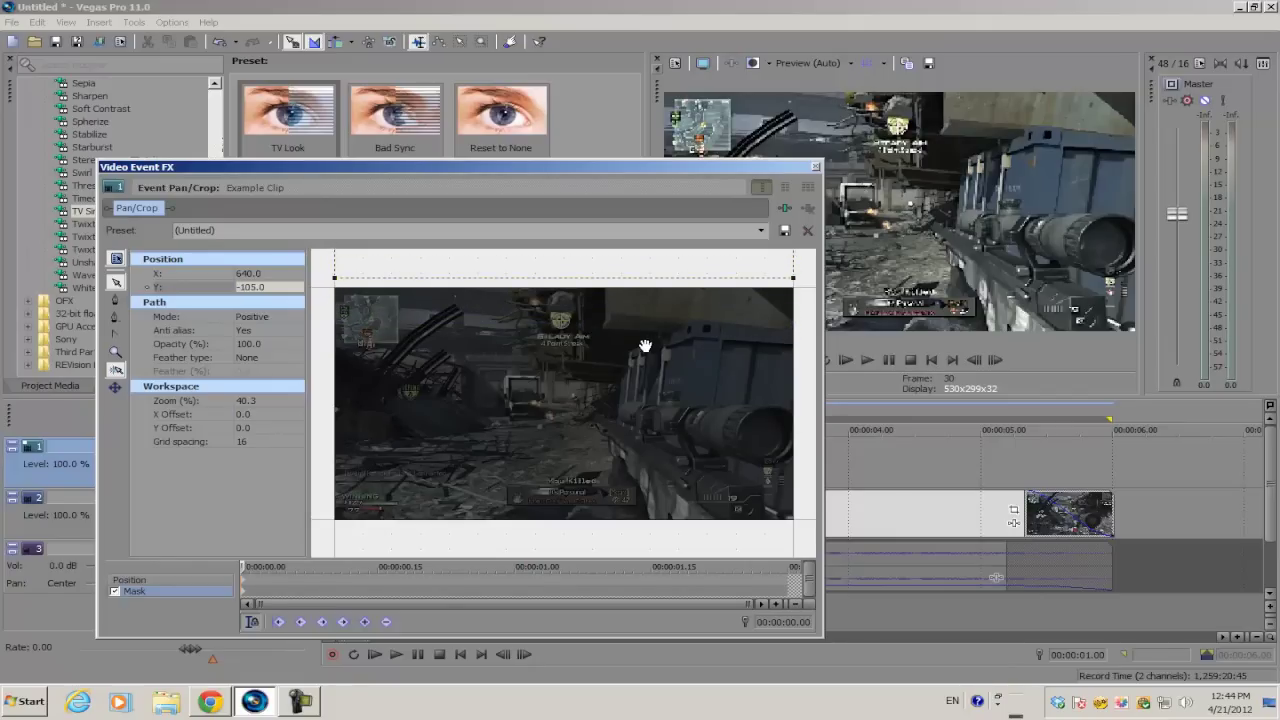
drag(649, 343, 664, 371)
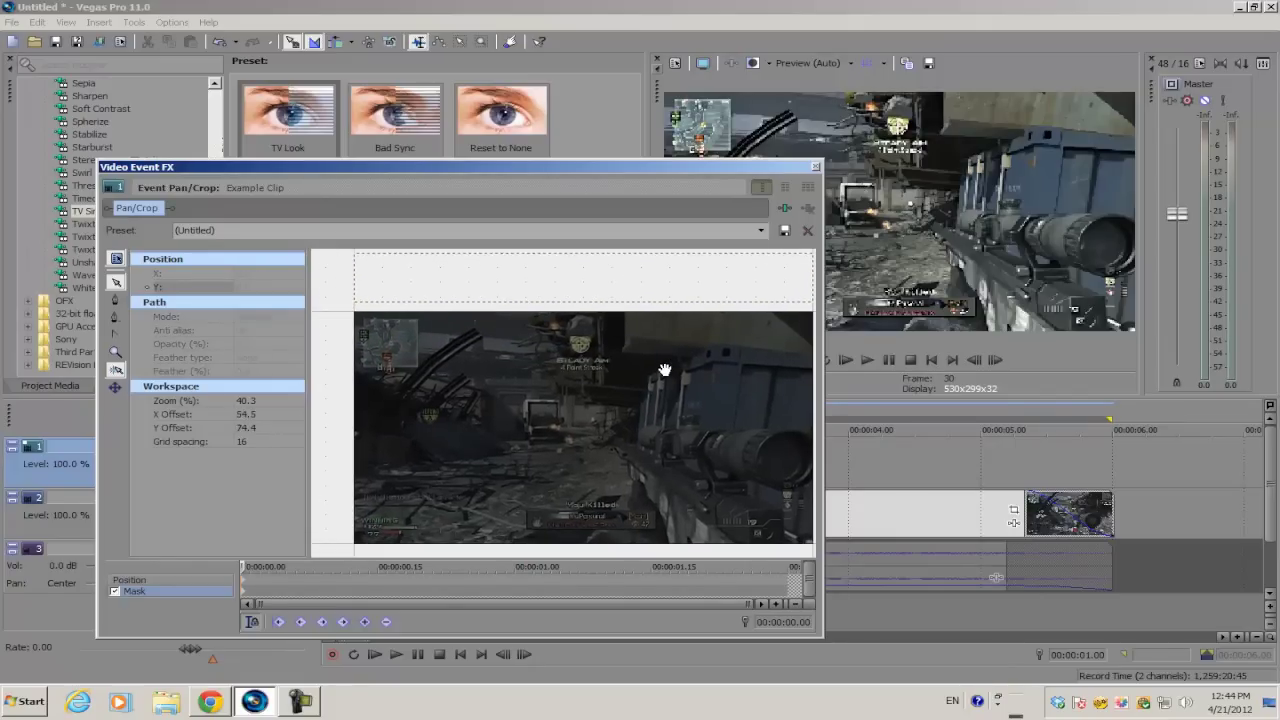
click(356, 256)
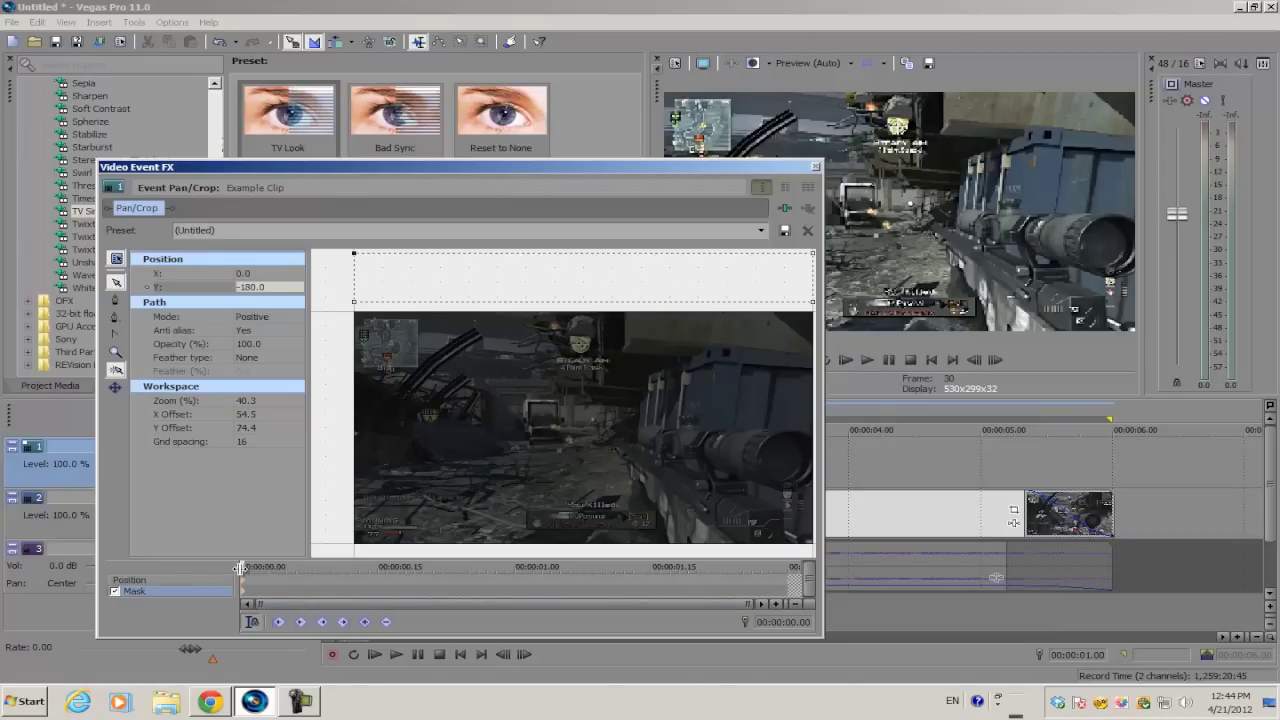
drag(242, 567, 202, 565)
- Move the Pan/Crop time cursor to 00:00:02.00 and reposition the Video Event FX window
drag(240, 570, 650, 585)
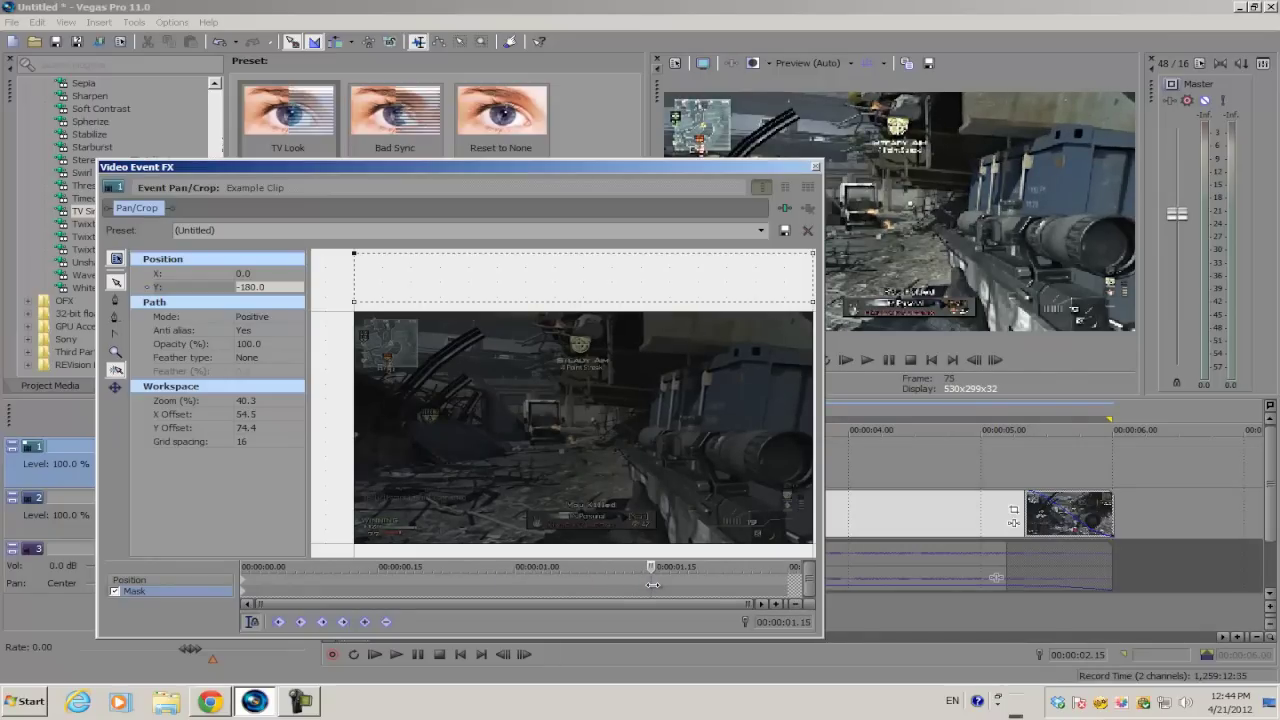
drag(652, 585, 793, 585)
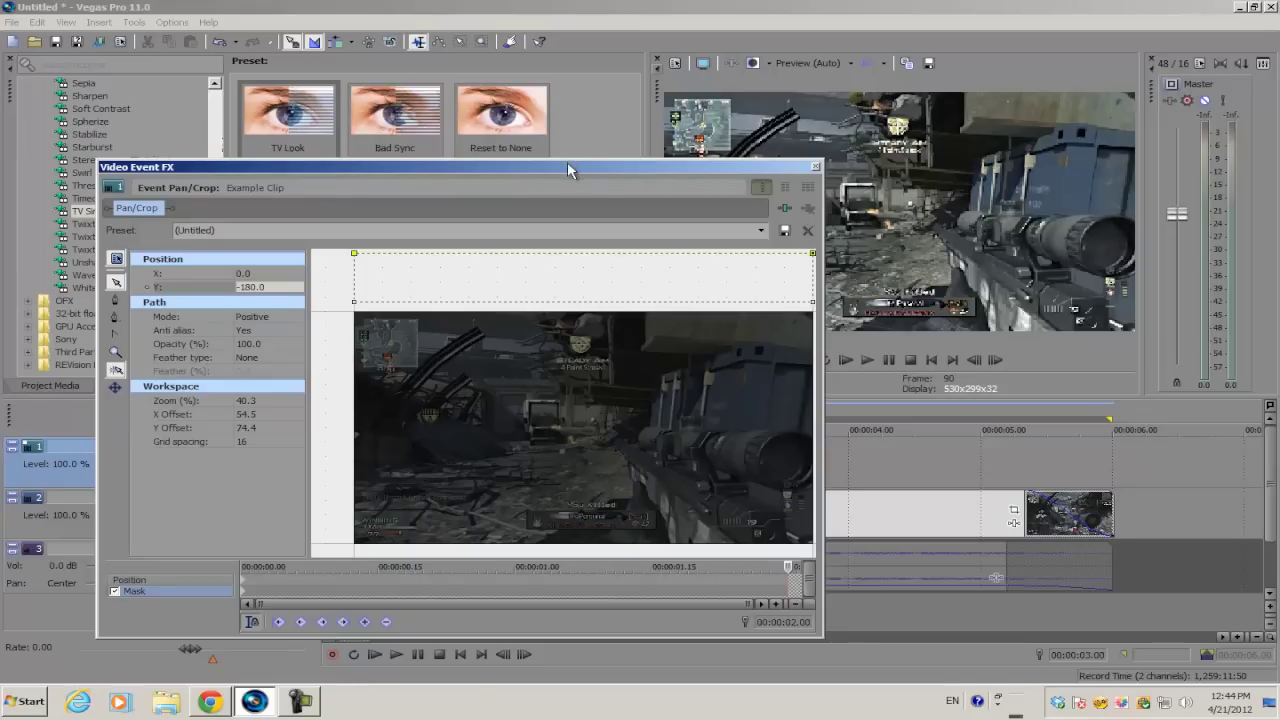
drag(567, 161, 649, 526)
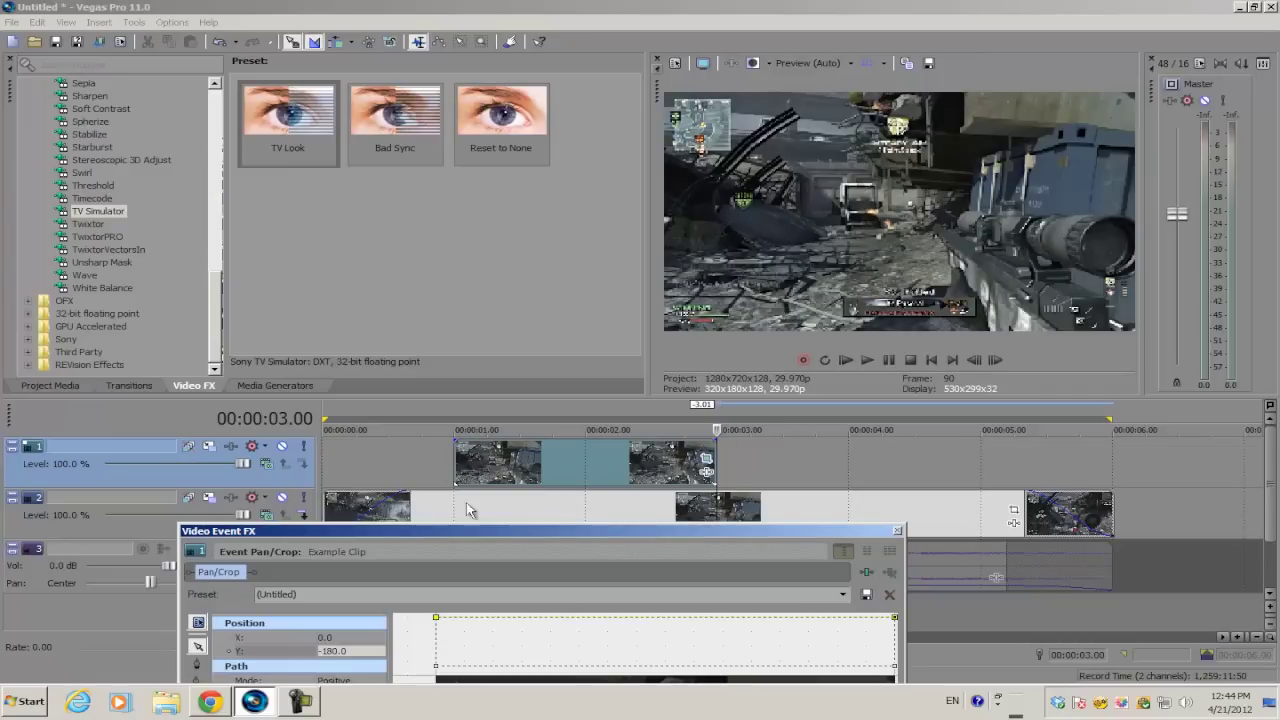
drag(514, 531, 462, 159)
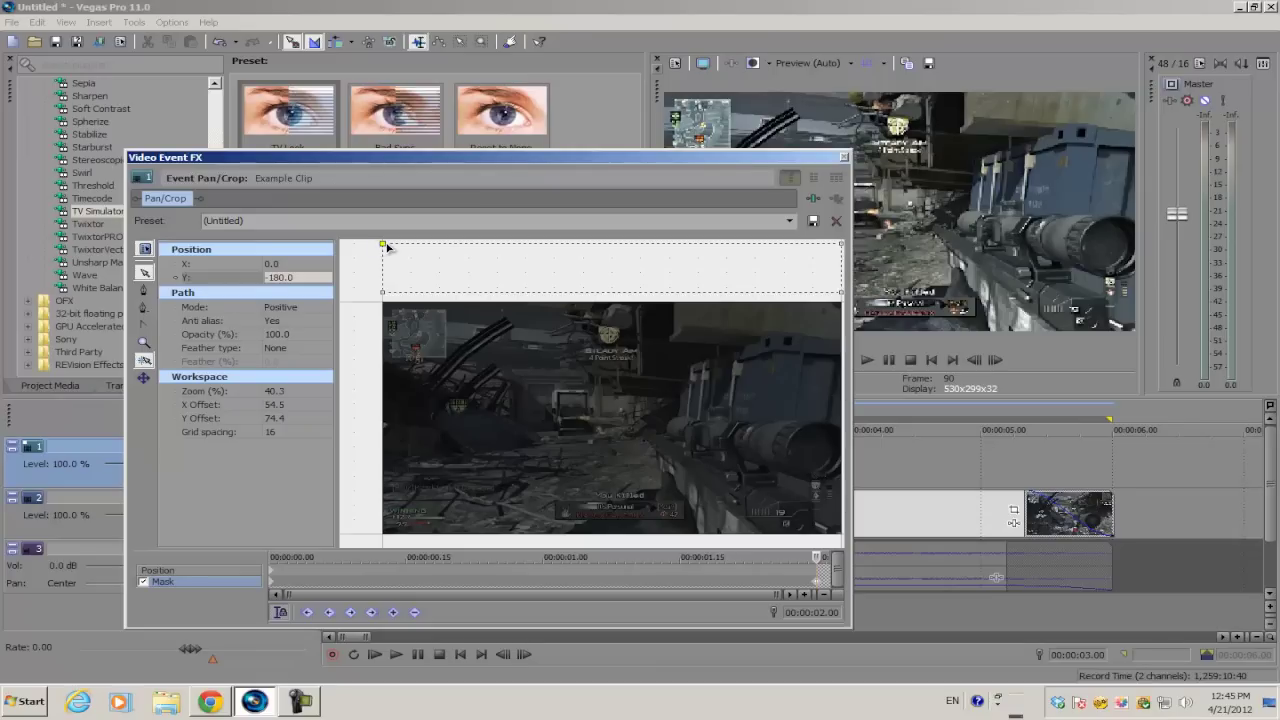
- Drag the mask's top corners below the picture to form a strip around Y 900
mouse_move(383, 246)
mouse_down()
mouse_move(395, 470)
mouse_move(385, 242)
mouse_up()
scroll(443, 395, down, 2)
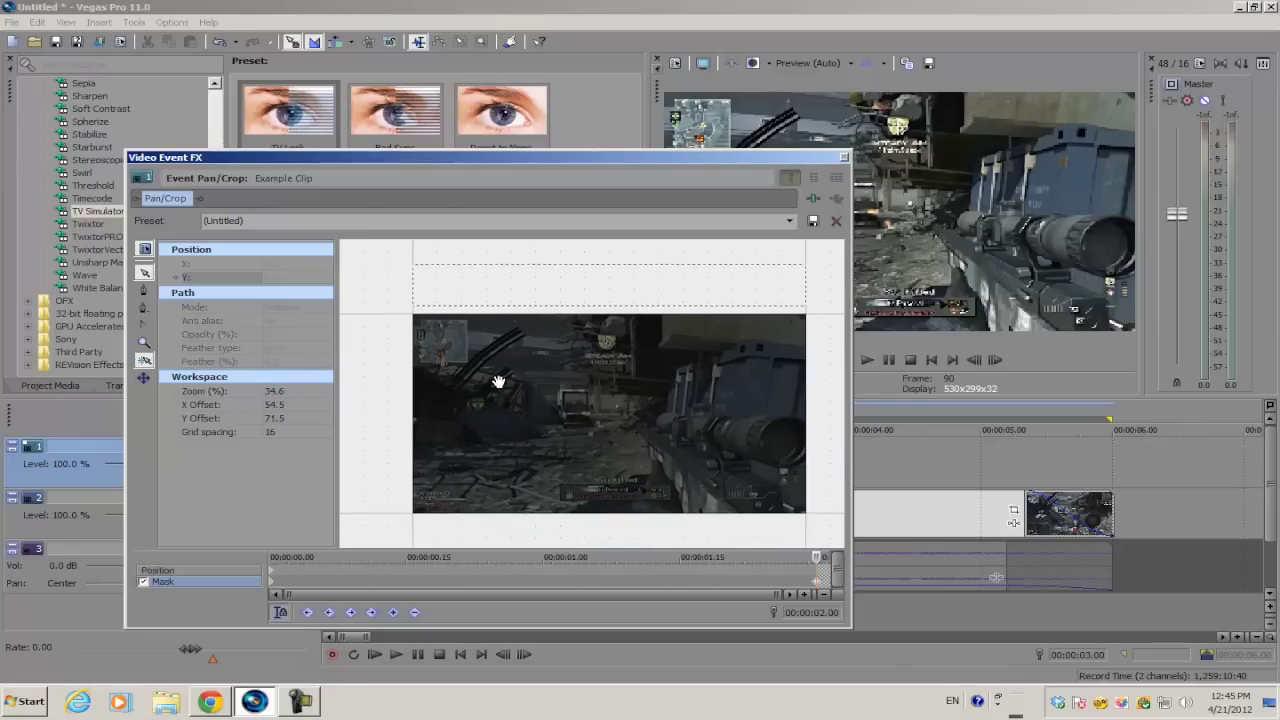
drag(497, 371, 480, 357)
click(395, 246)
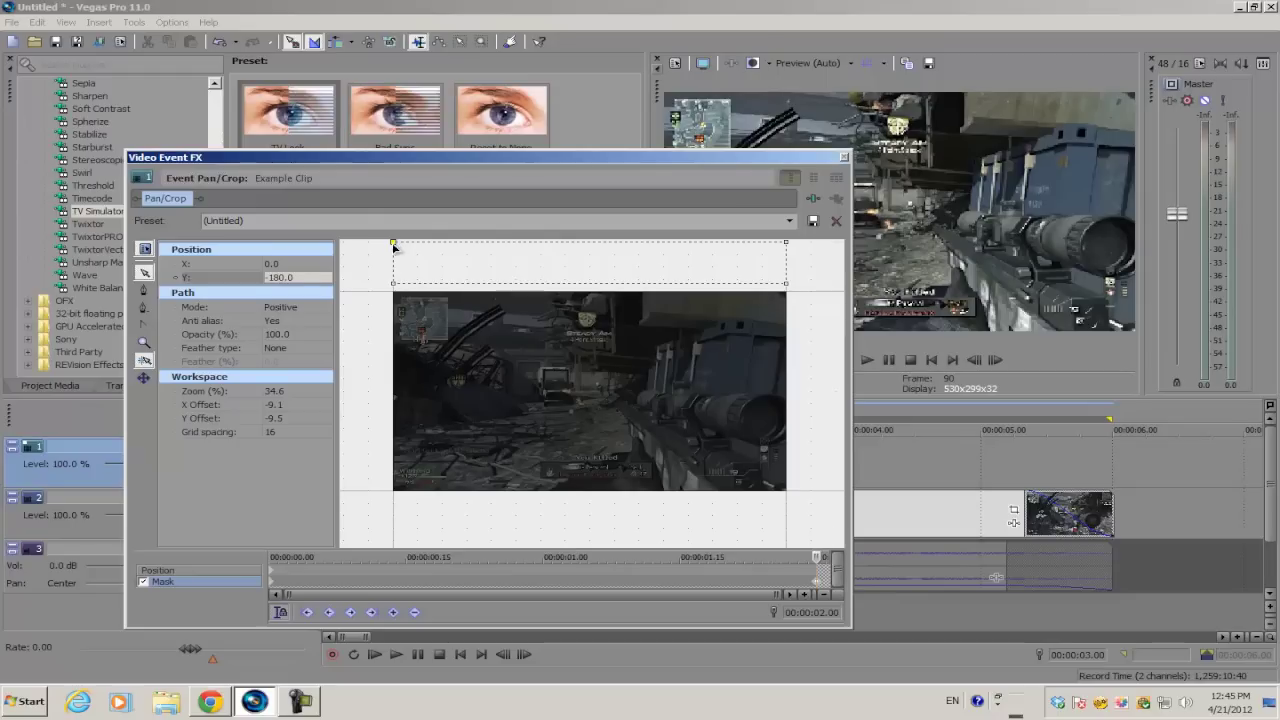
drag(393, 246, 393, 492)
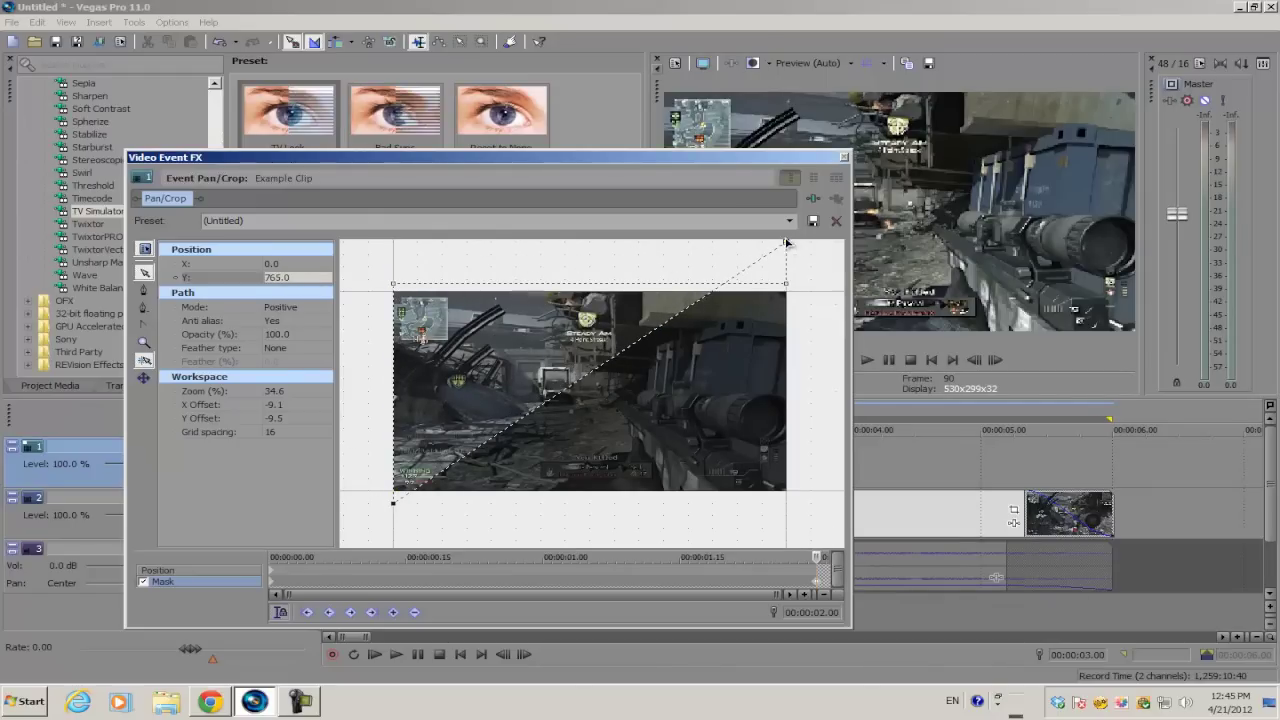
drag(787, 244, 789, 508)
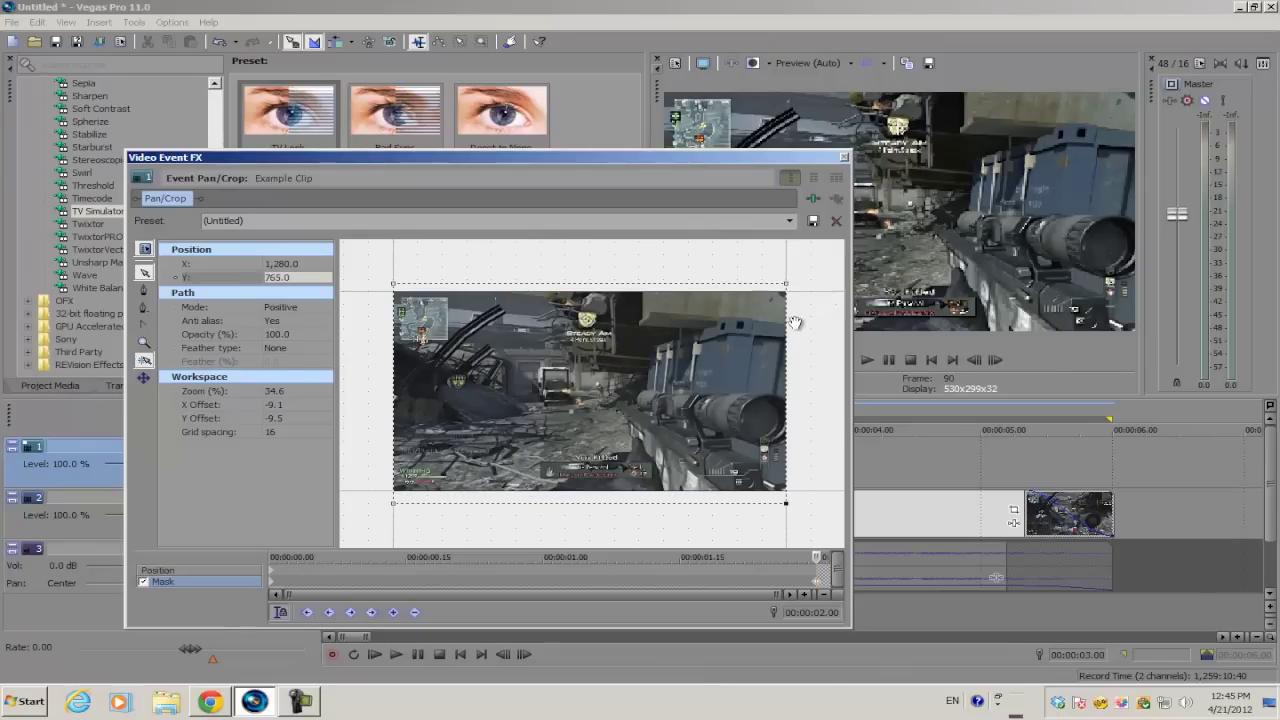
drag(788, 285, 786, 542)
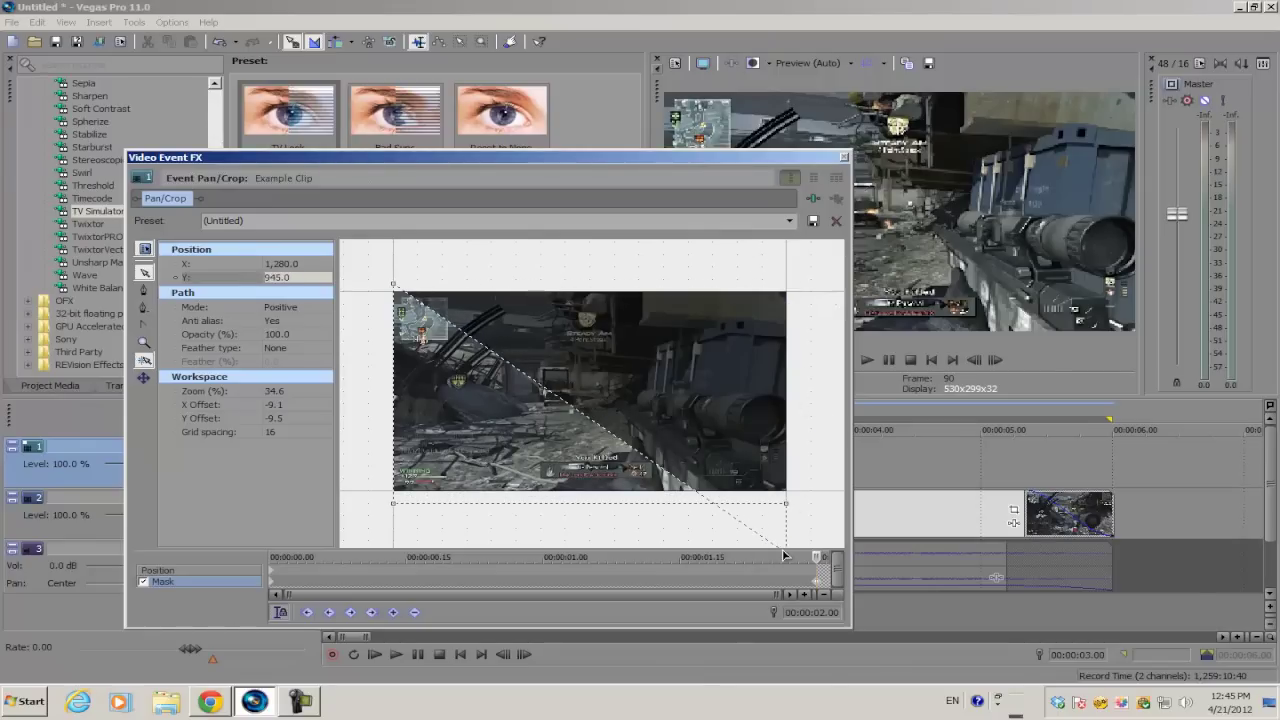
drag(394, 286, 393, 541)
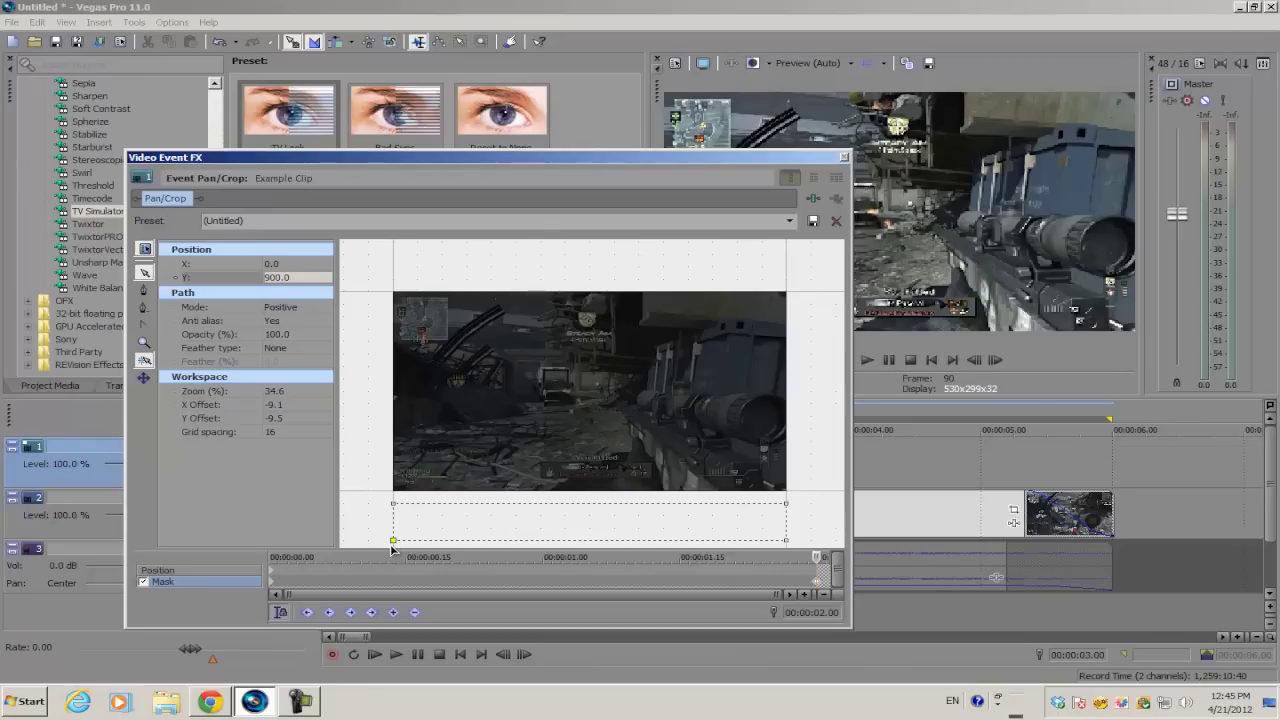
- Straighten the strip's bottom corners, close Video Event FX, and return to about one second
drag(546, 440, 390, 393)
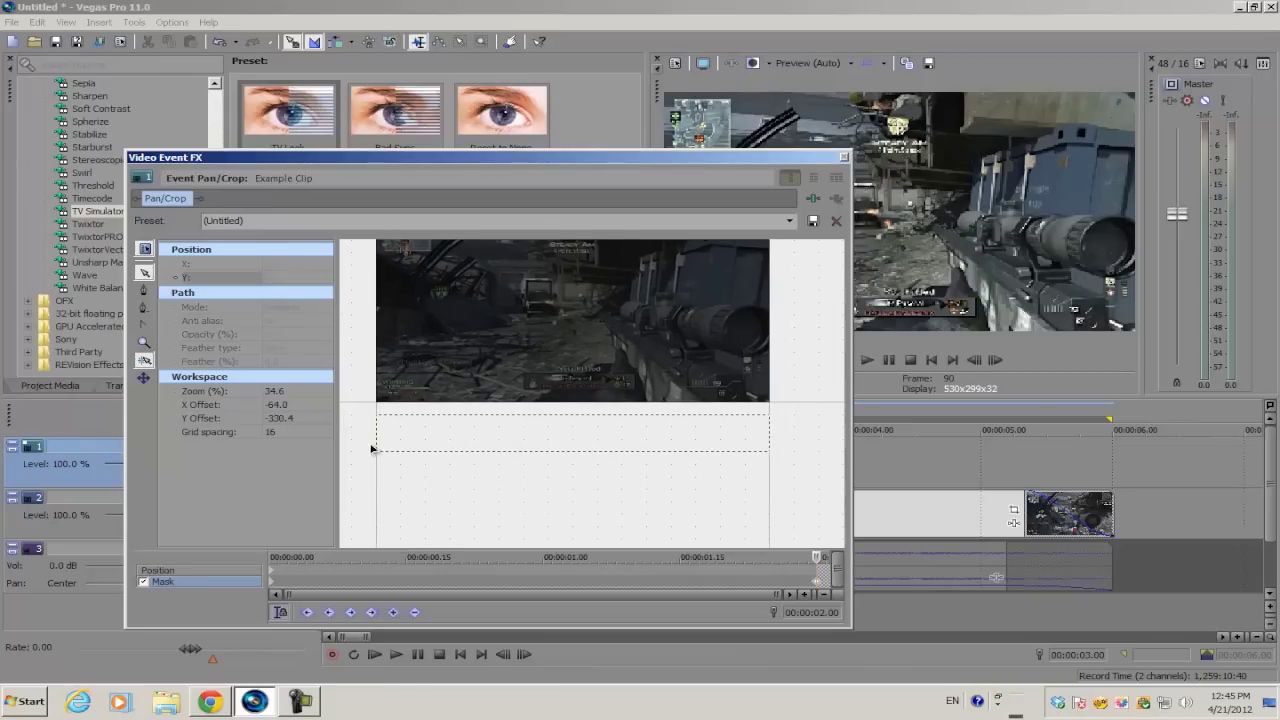
click(375, 451)
drag(378, 464, 379, 451)
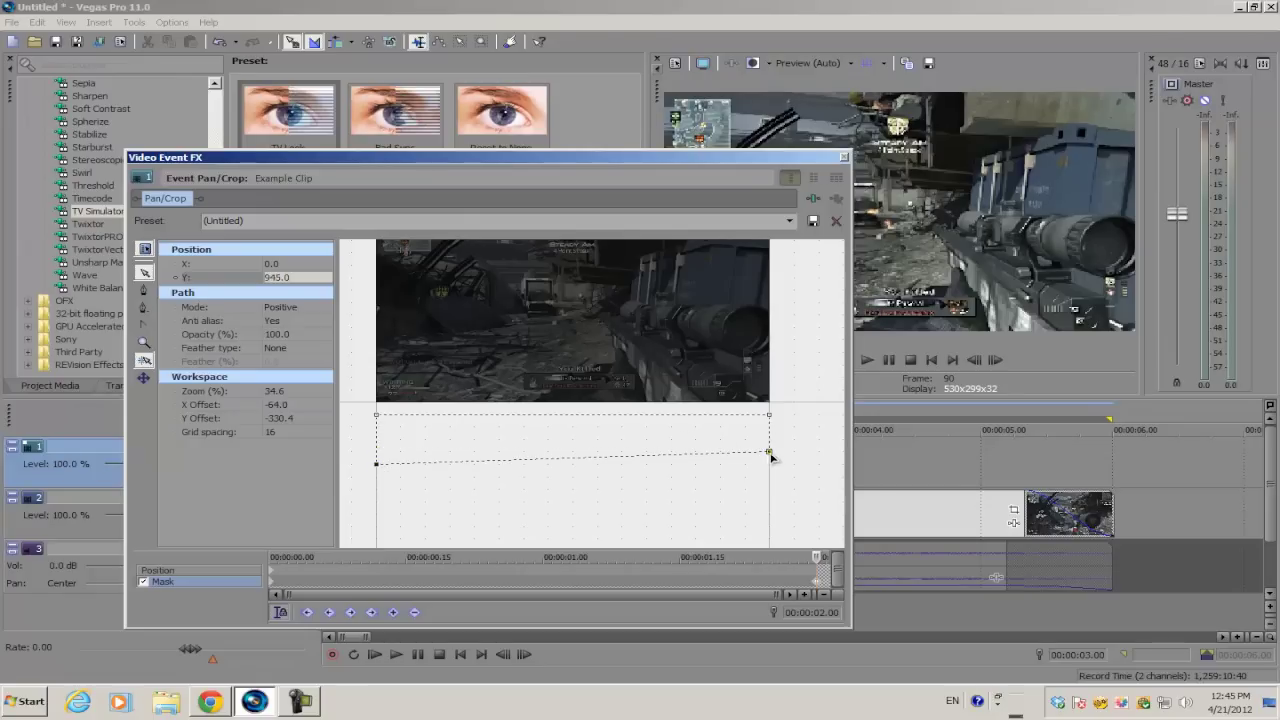
drag(769, 452, 769, 464)
scroll(490, 333, up, 3)
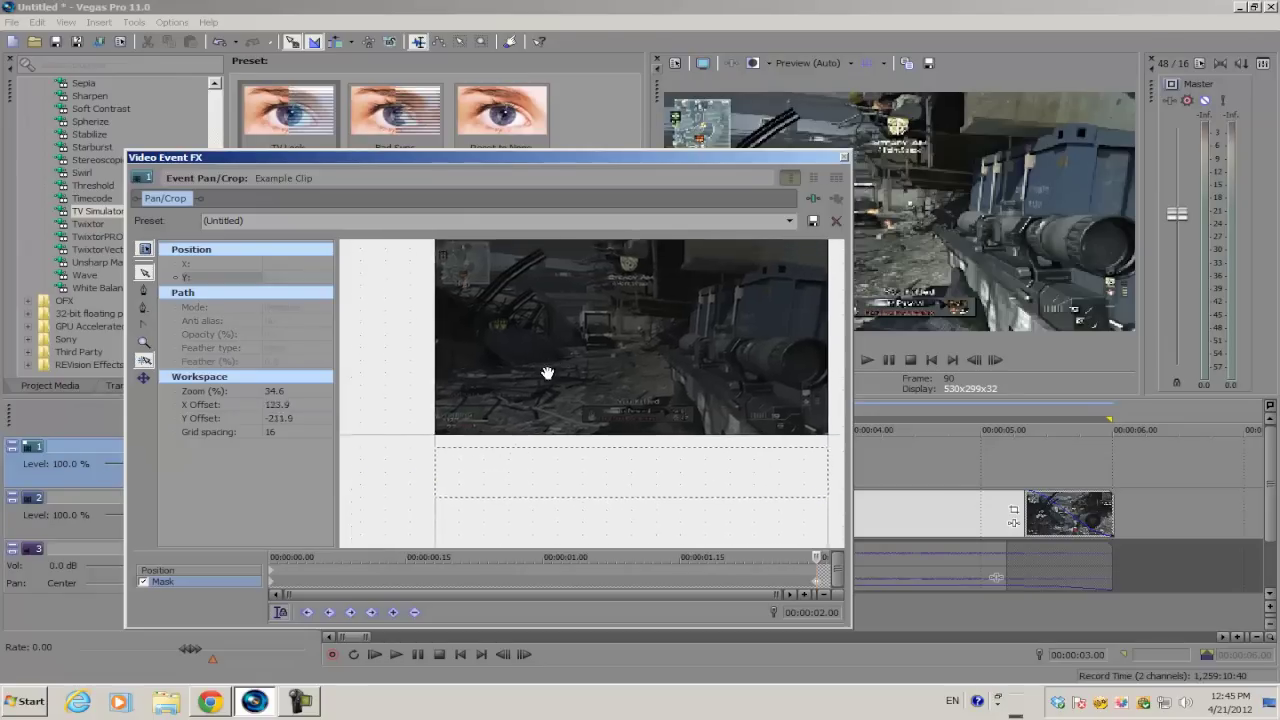
click(844, 157)
click(456, 460)
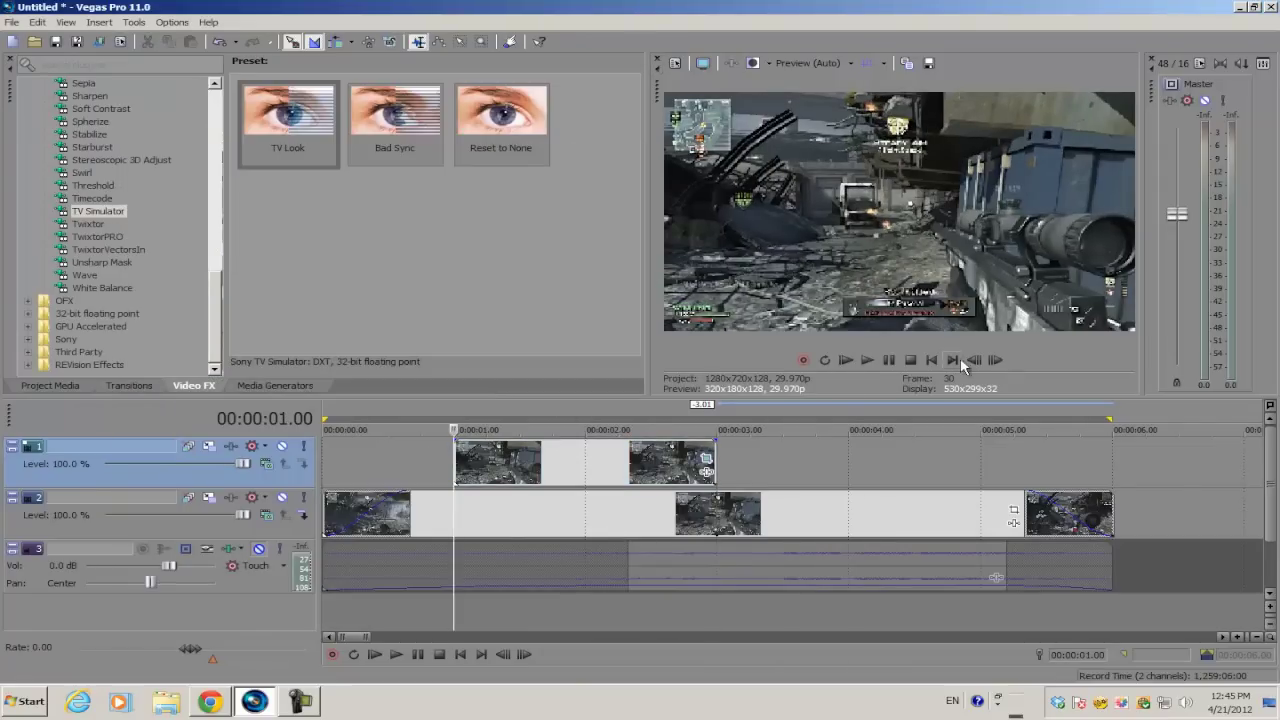
- Play the mask sweep preview, zoom in, and step the top-track clip to 00:00:01.05
key(space)
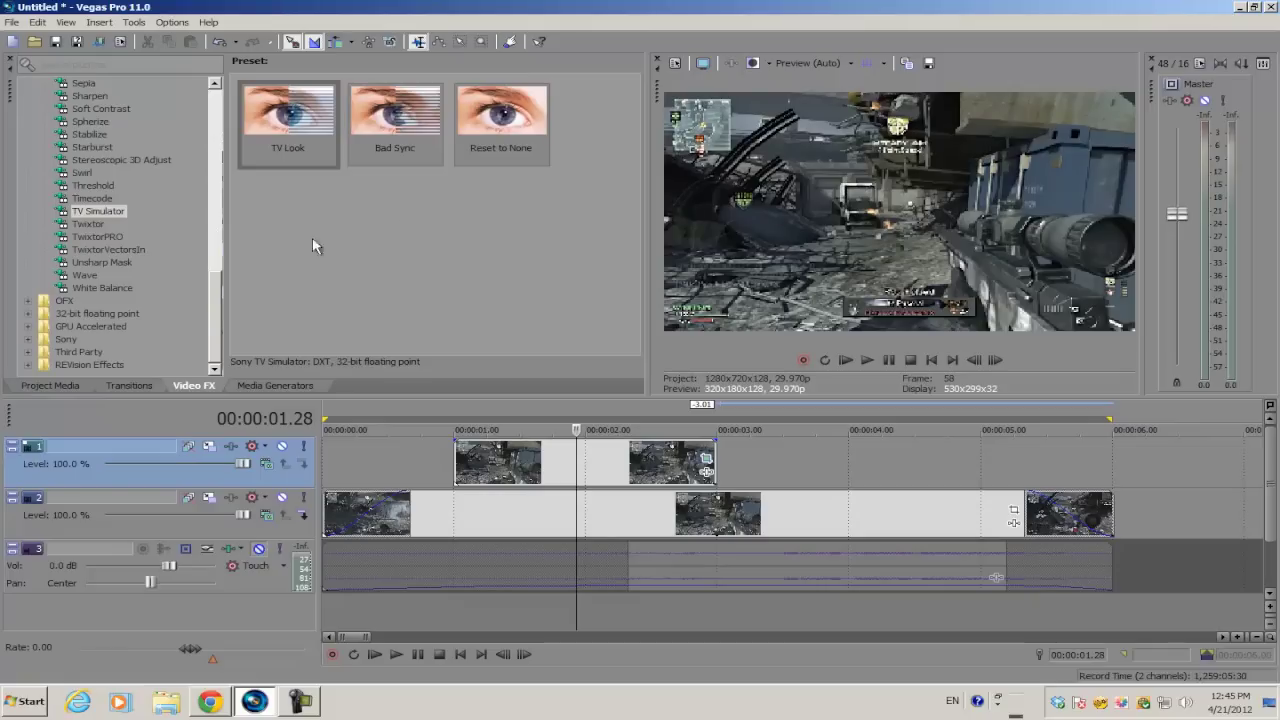
drag(214, 296, 212, 230)
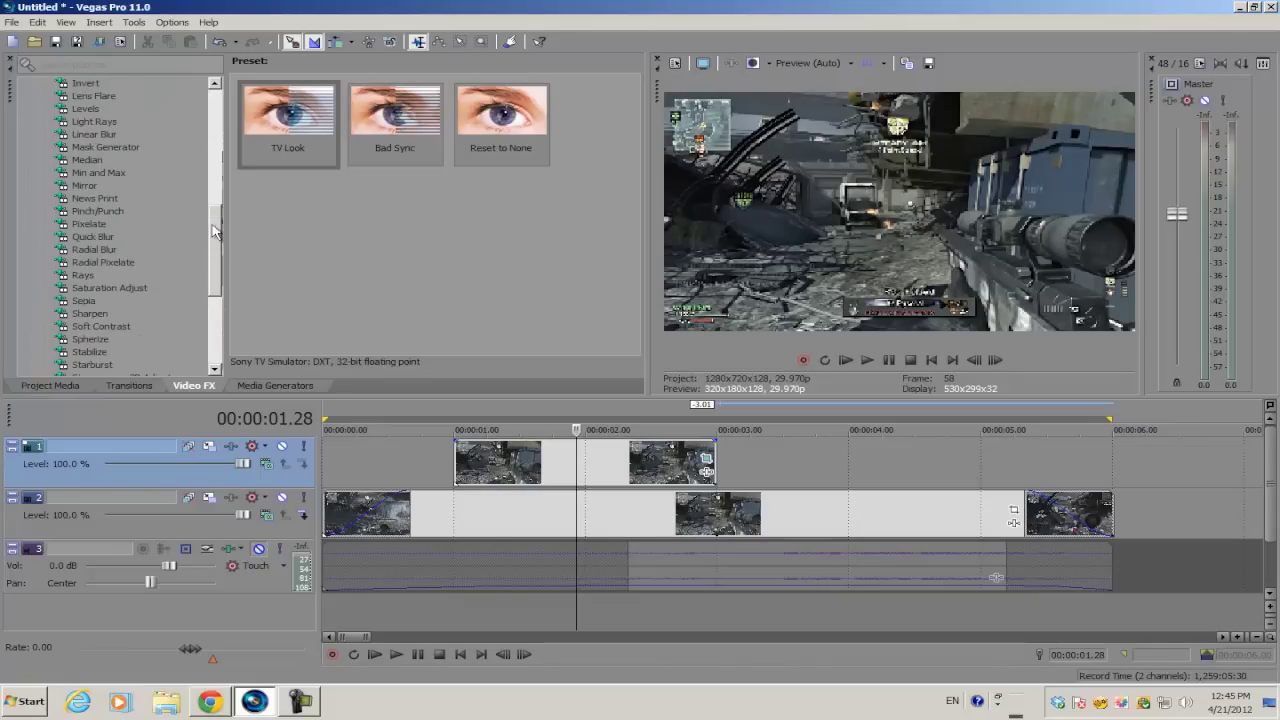
click(452, 445)
scroll(550, 460, up, 2)
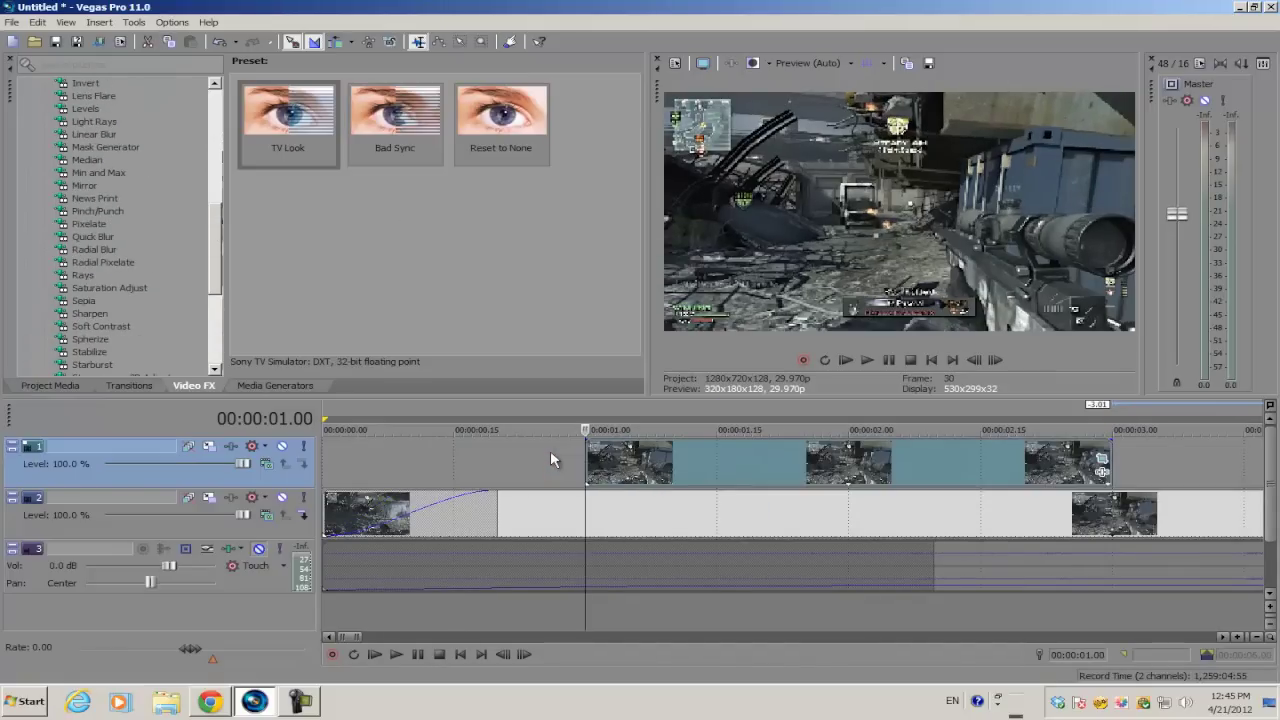
click(610, 511)
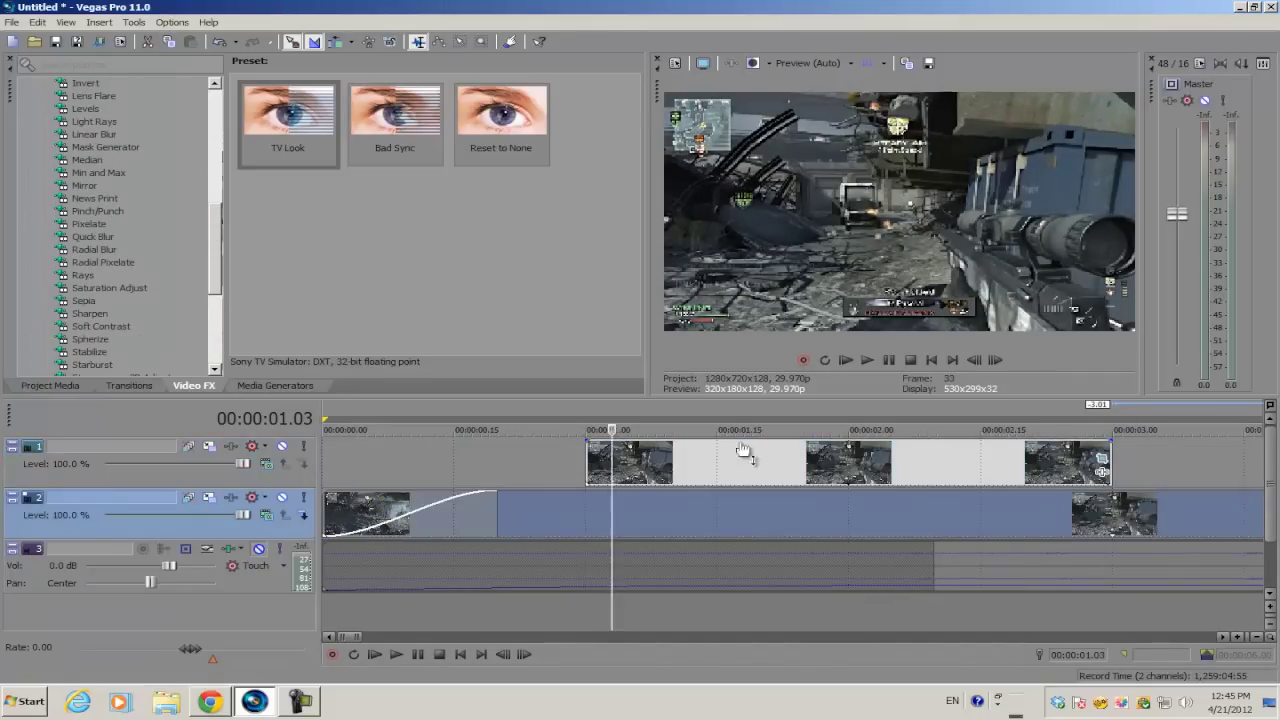
click(586, 455)
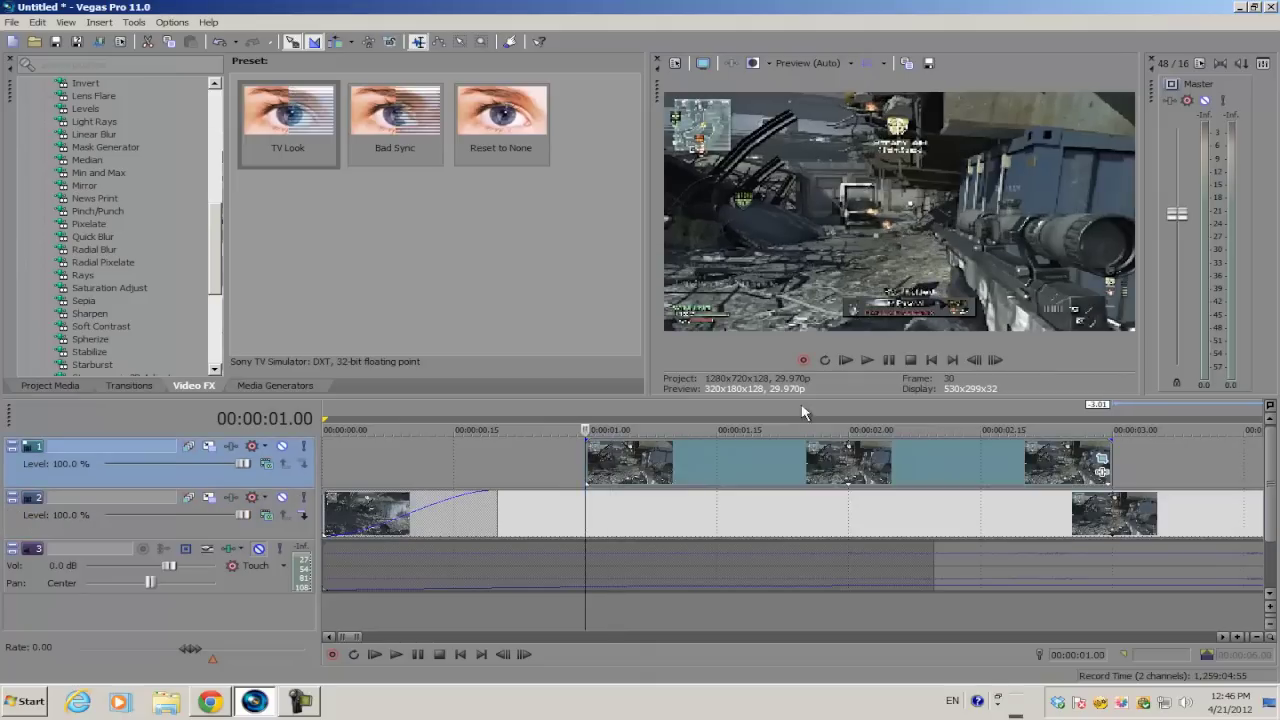
click(997, 360)
click(997, 360)
click(997, 360)
click(997, 360)
click(997, 360)
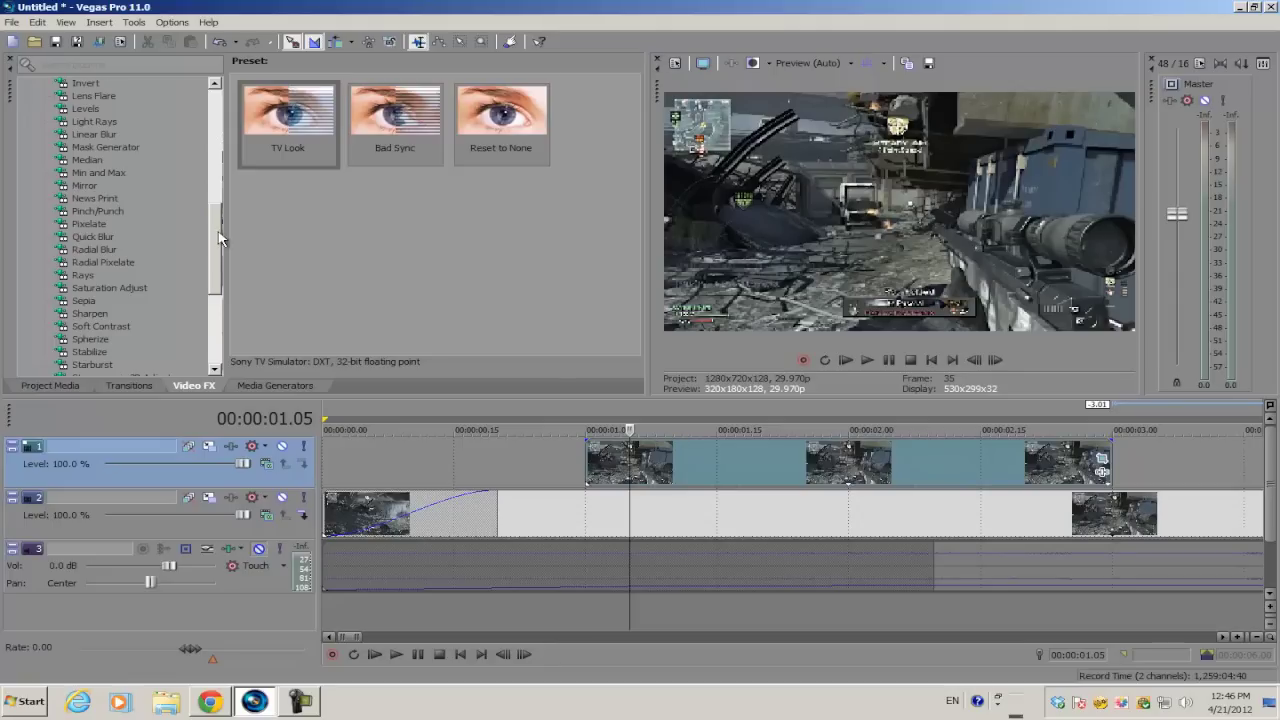
mouse_move(220, 238)
mouse_down()
mouse_move(215, 200)
mouse_move(210, 230)
mouse_up()
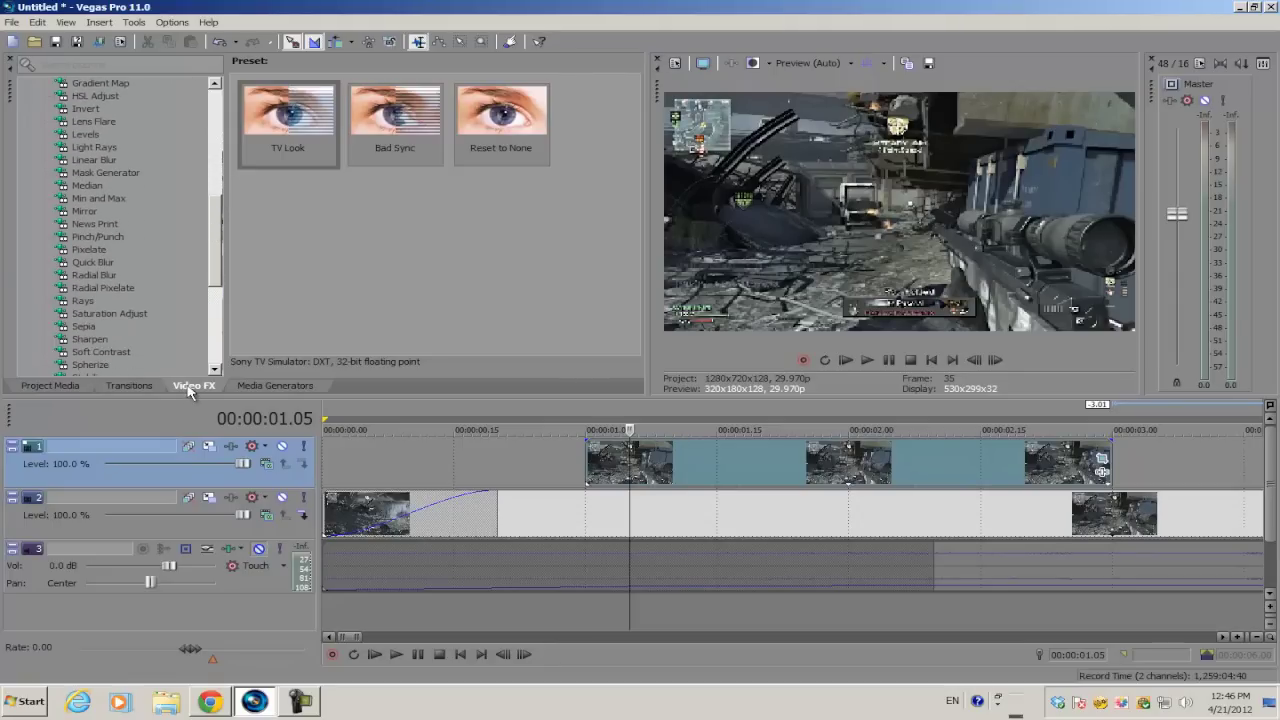
- Drag the Light Rays 'Ambient Red Spotlight' preset onto the top-track clip
scroll(137, 228, up, 3)
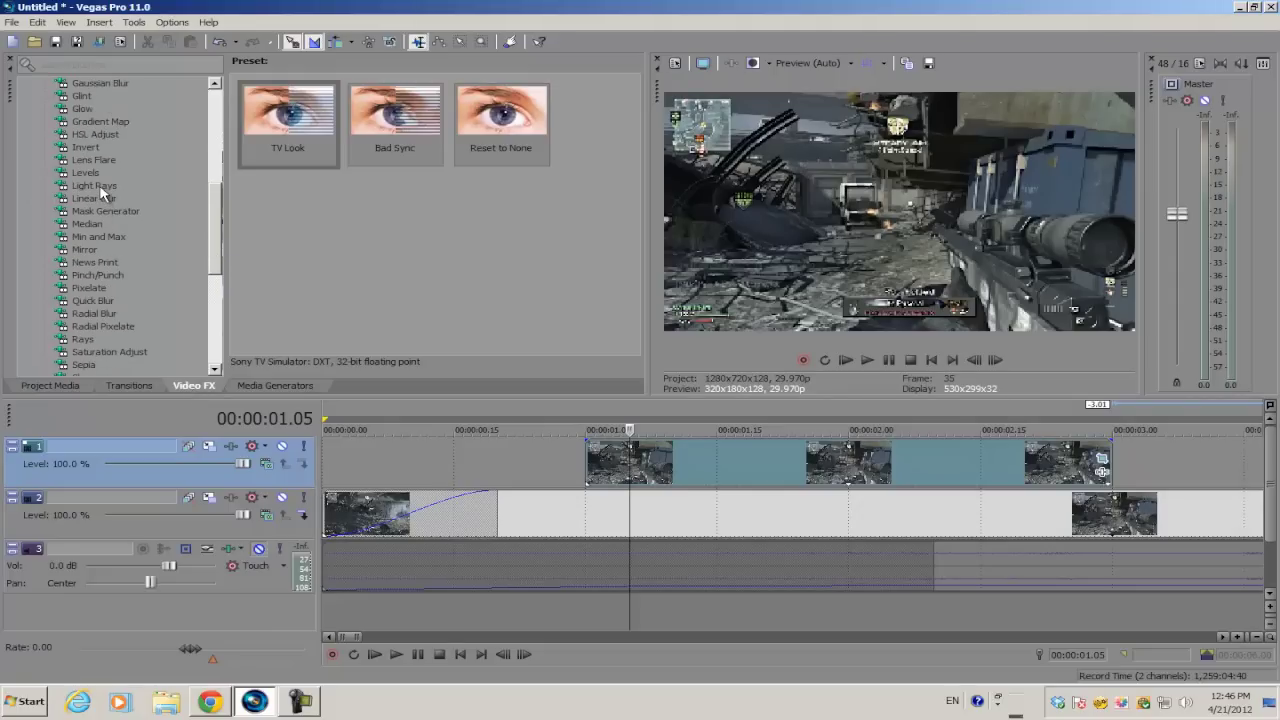
click(100, 187)
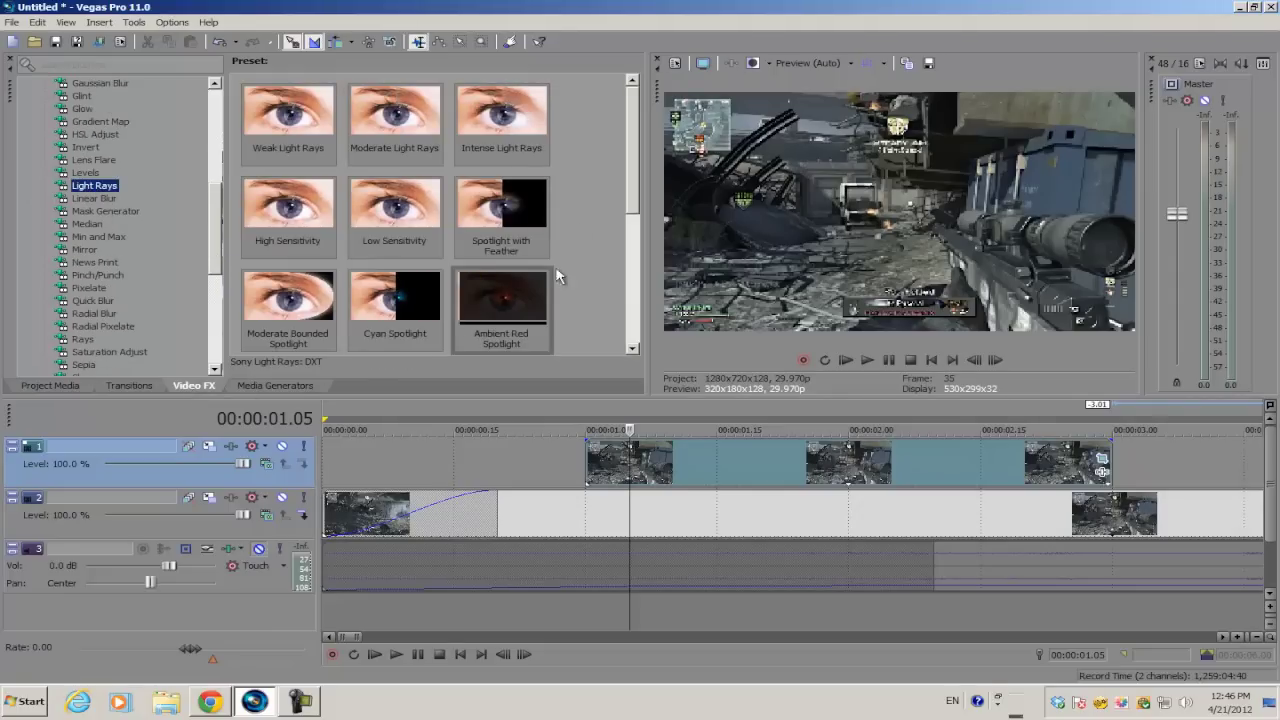
scroll(620, 150, down, 1)
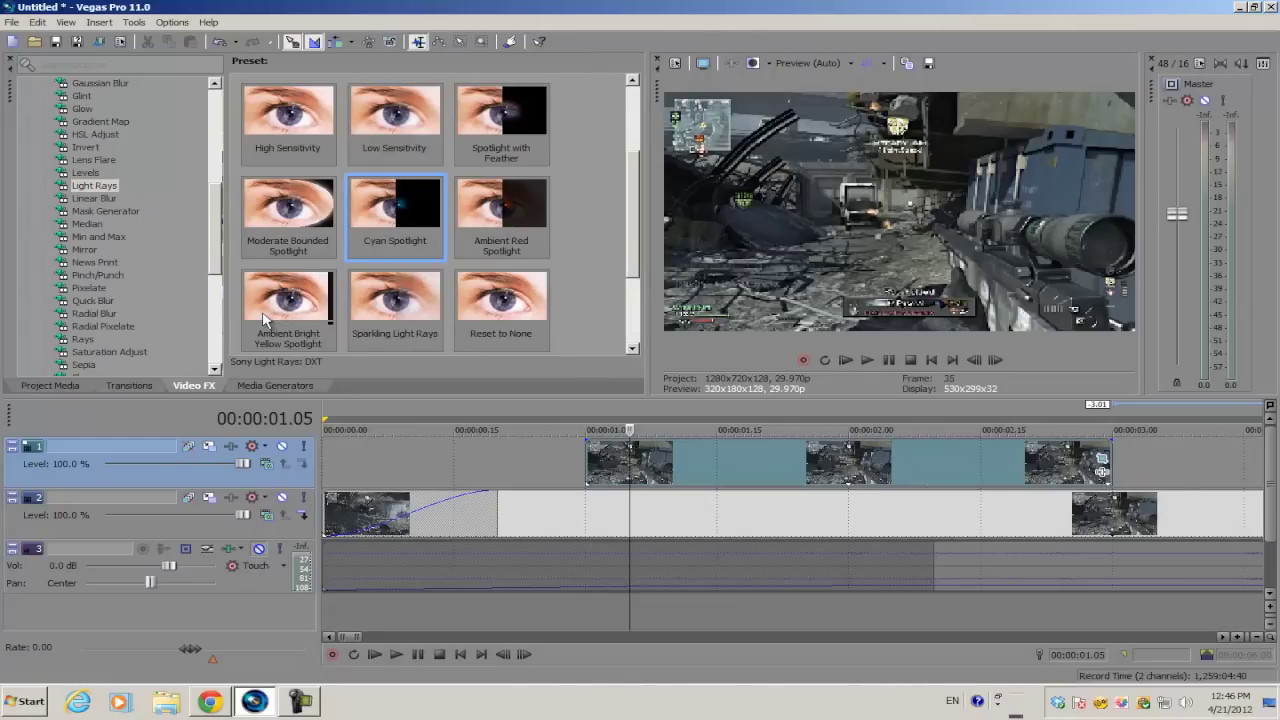
drag(510, 205, 590, 457)
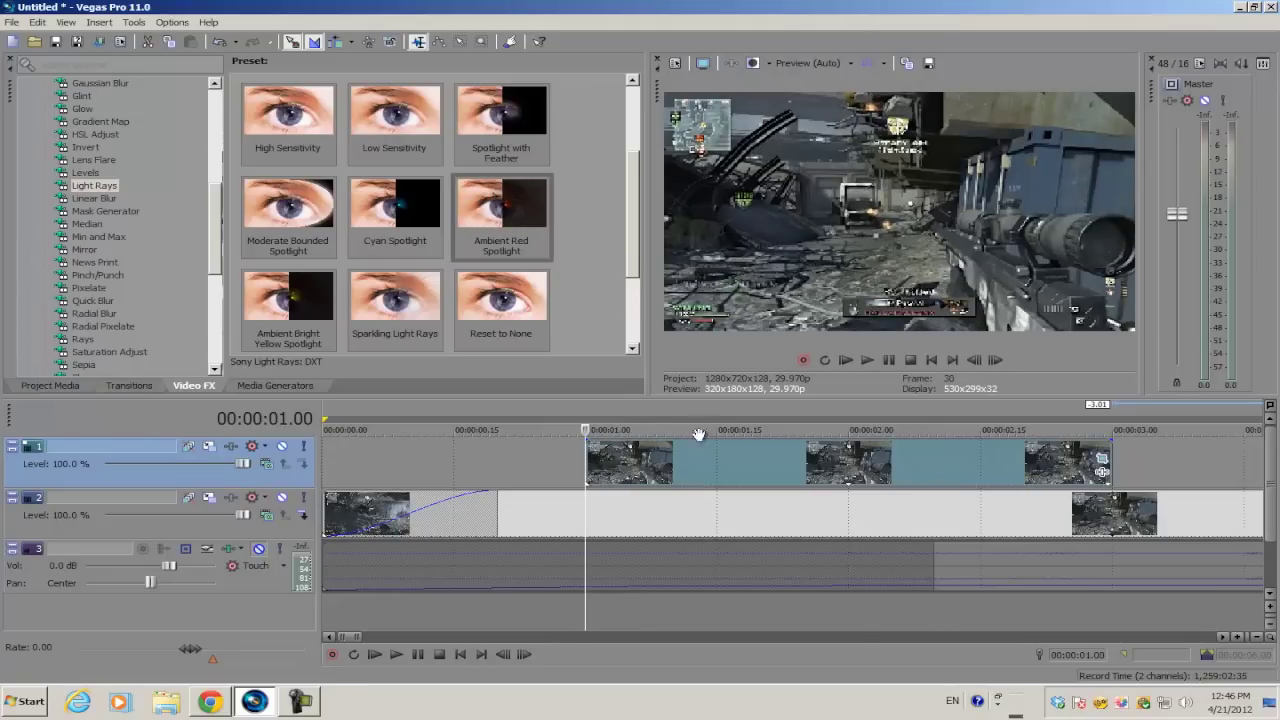
scroll(737, 470, down, 2)
scroll(737, 470, up, 2)
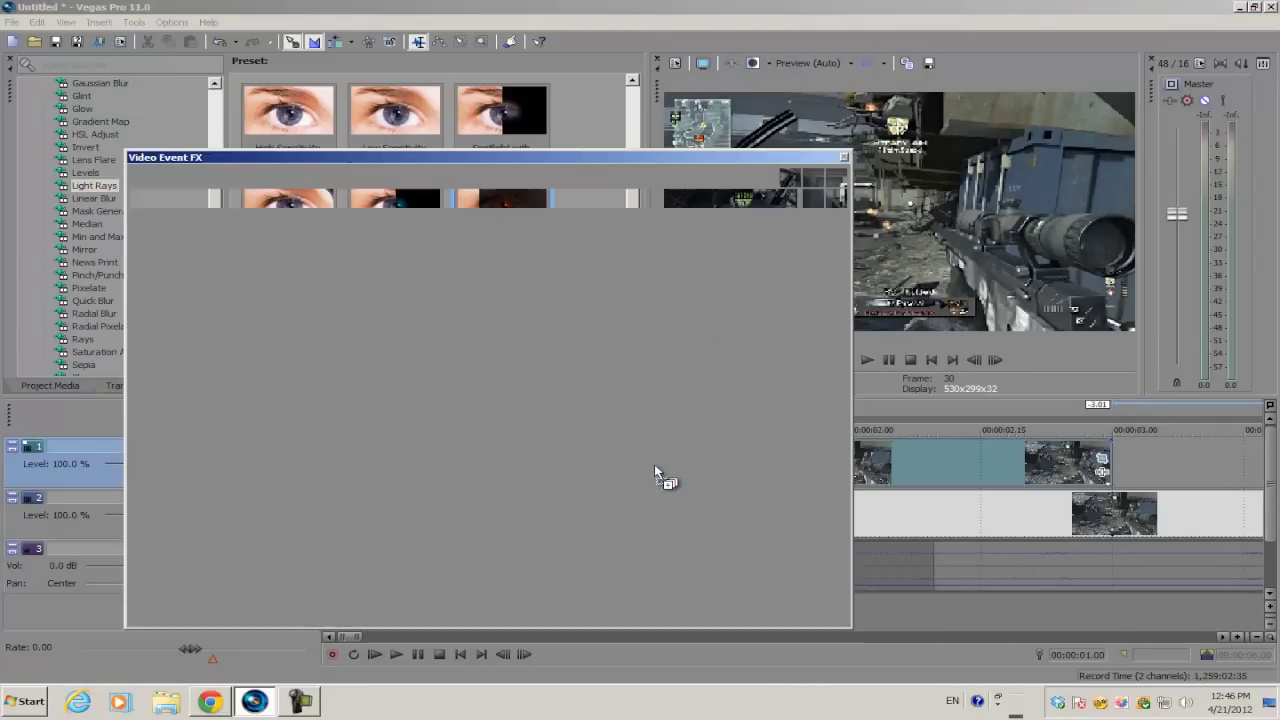
- Close the FX window, play back the red spotlight, then reopen the clip's Light Rays settings
click(844, 158)
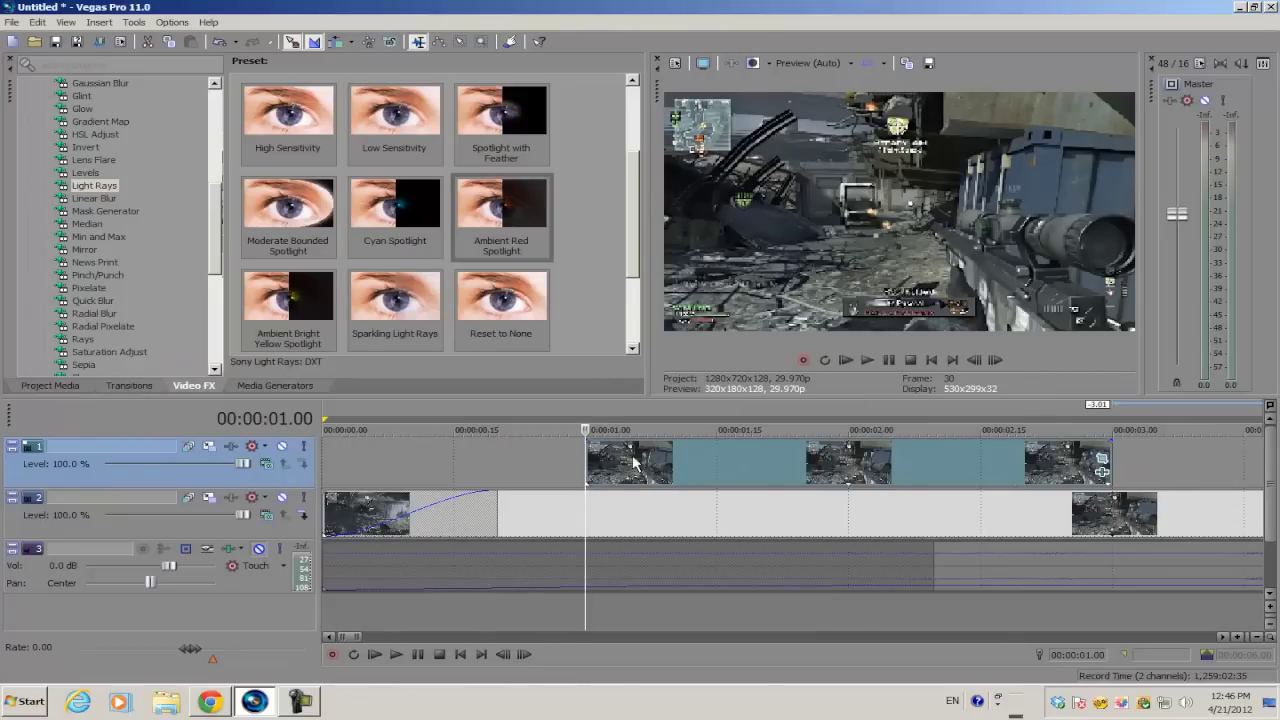
click(867, 360)
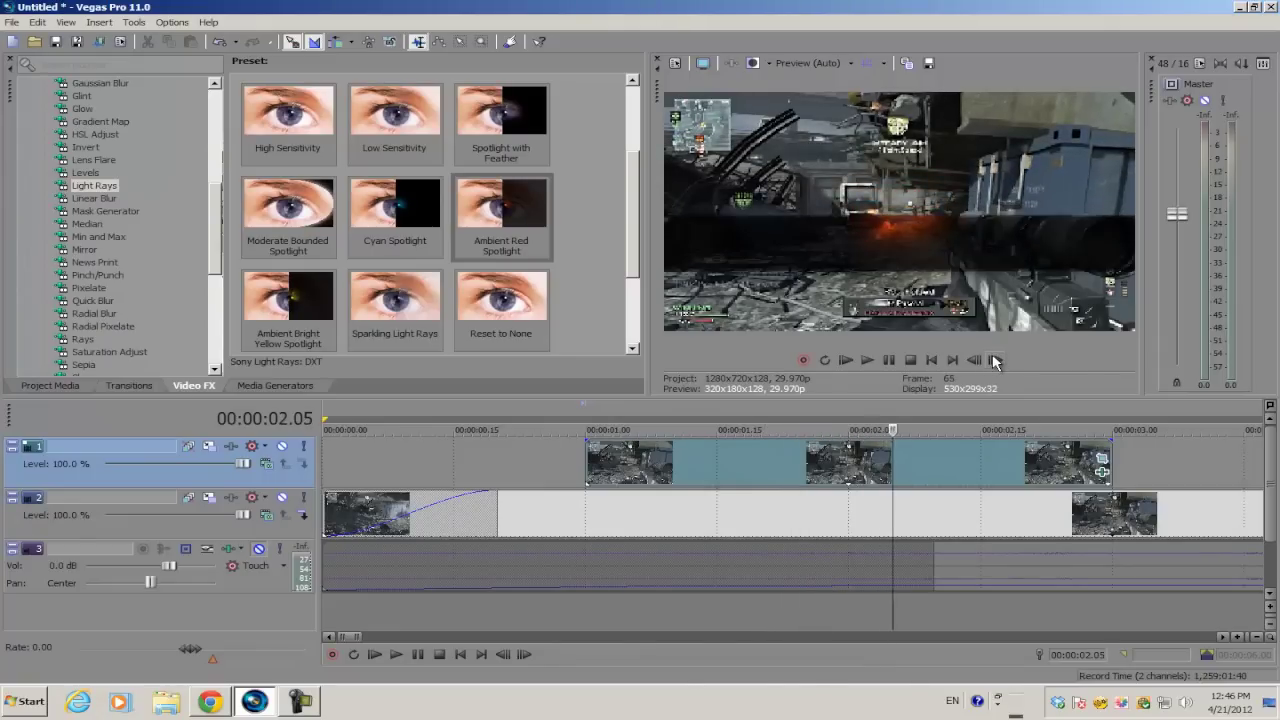
click(974, 361)
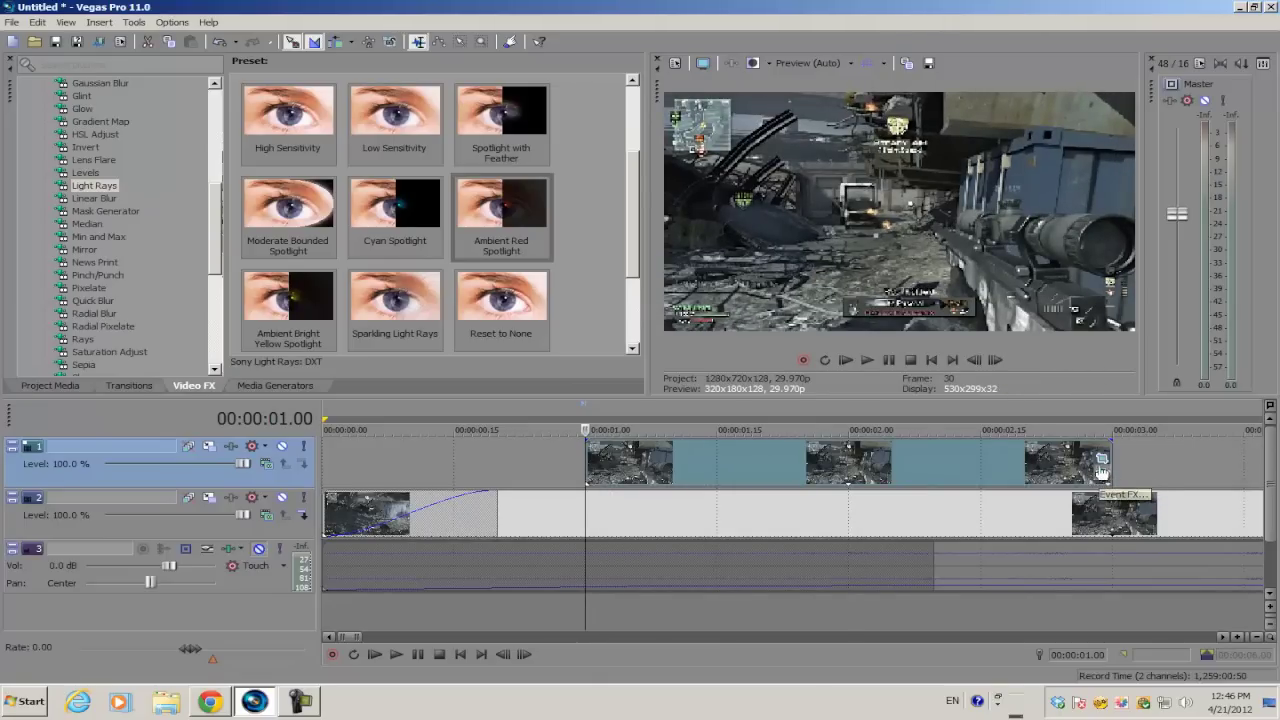
click(1101, 459)
- Lower the Light Rays Sensitivity and set Strength to 0.218
click(996, 360)
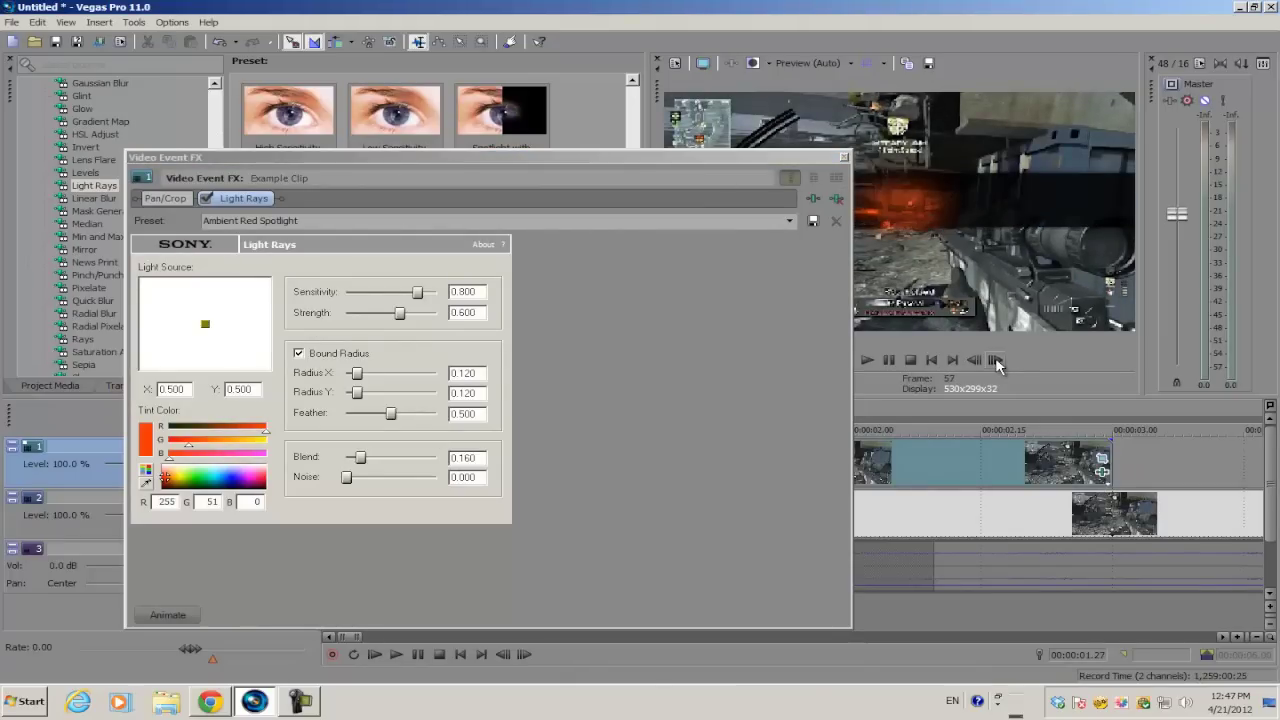
drag(782, 157, 739, 152)
drag(357, 310, 295, 318)
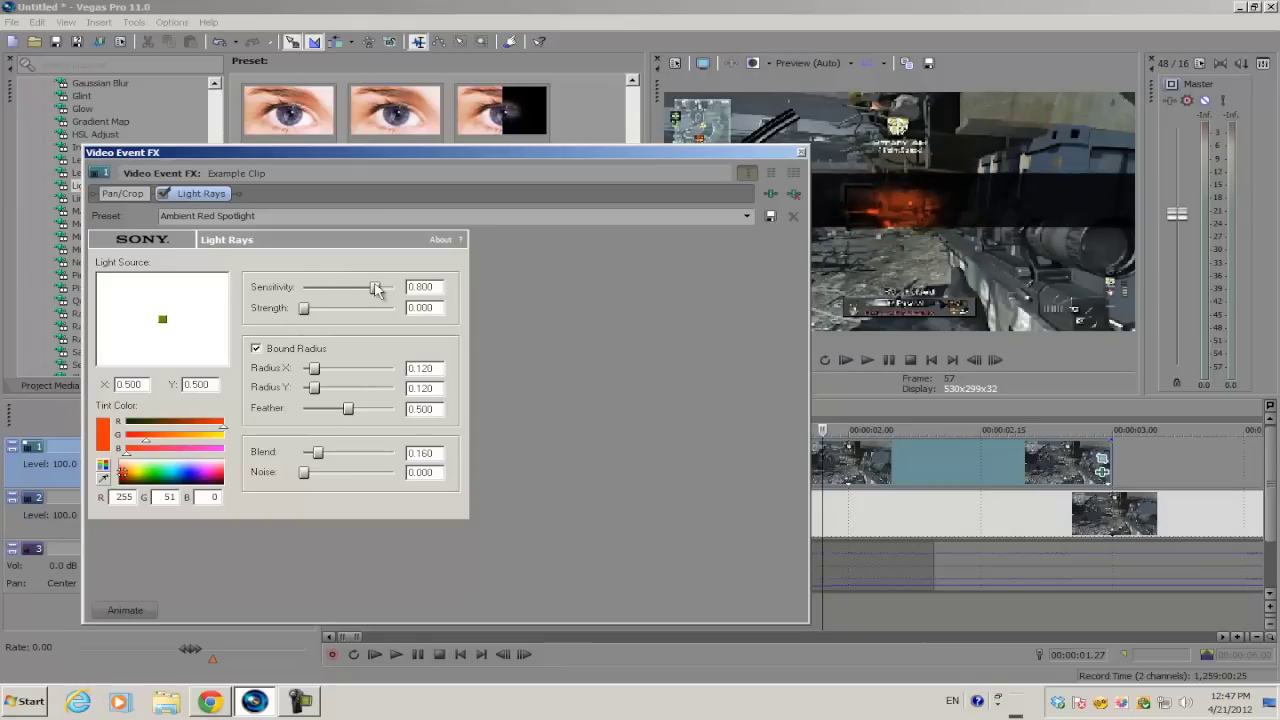
drag(374, 288, 322, 316)
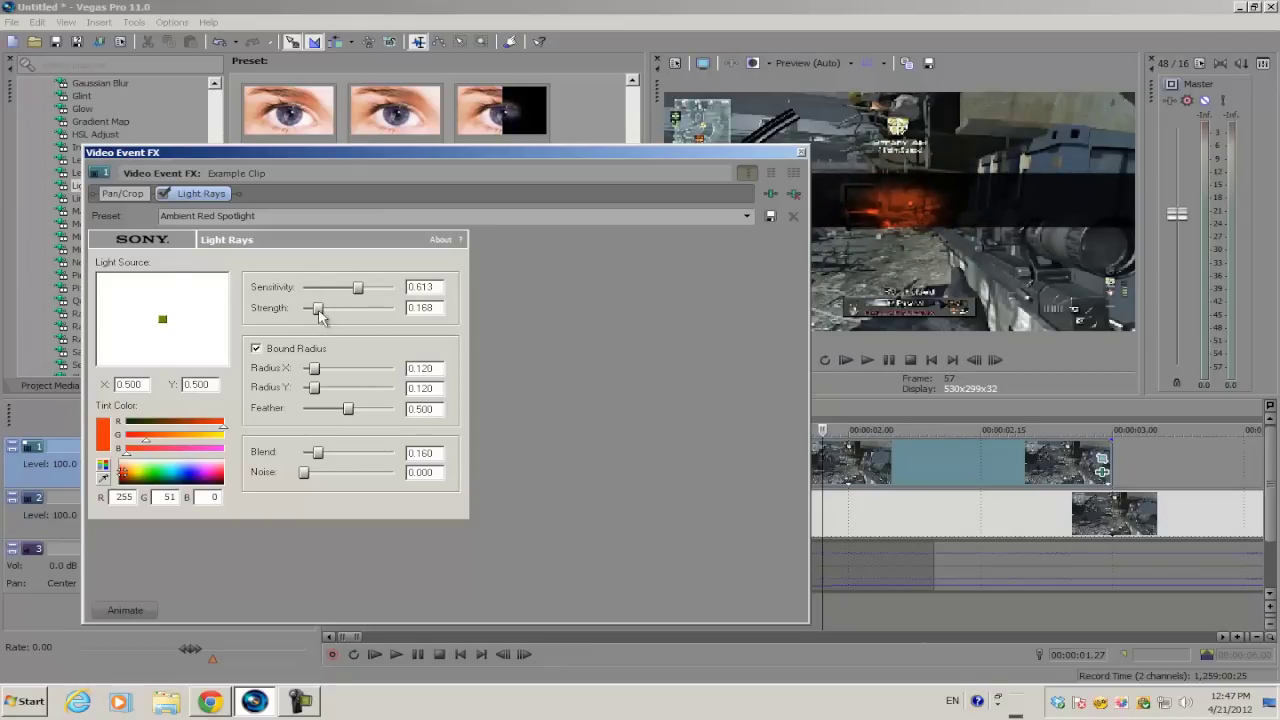
drag(320, 312, 340, 288)
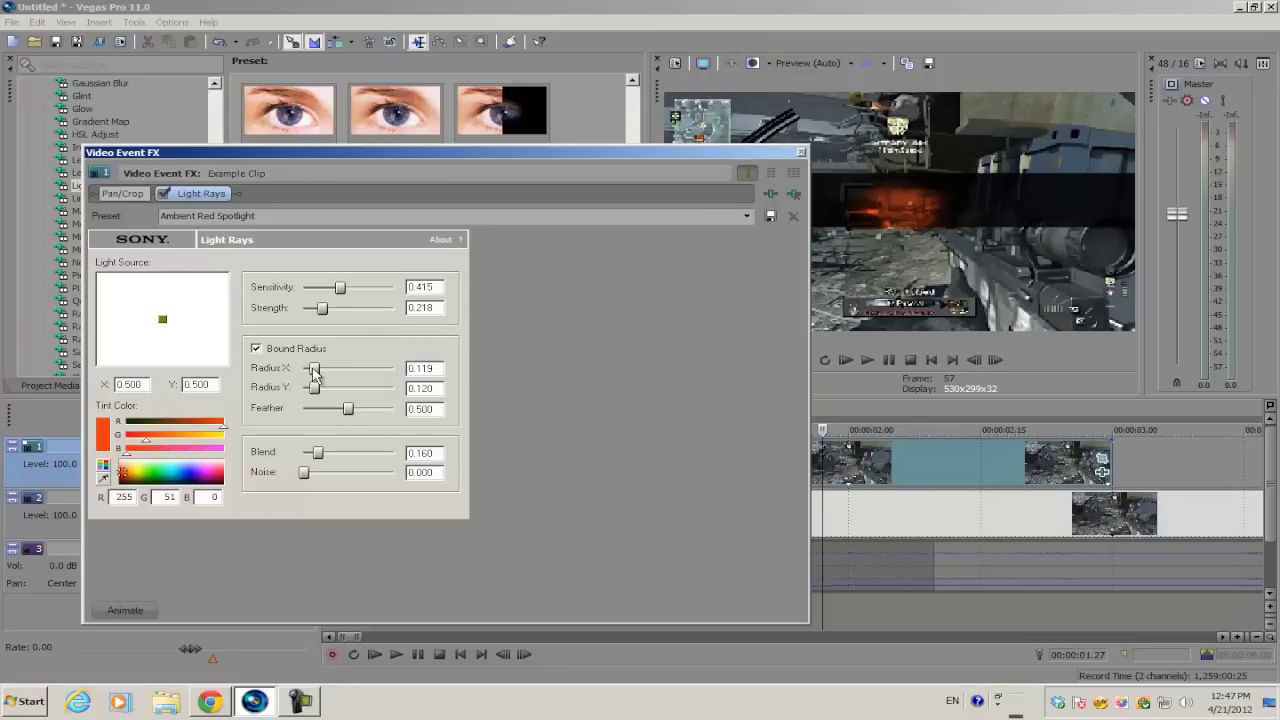
- Set Radius X and Radius Y to 0.100 and Feather to 1.000
drag(314, 372, 306, 374)
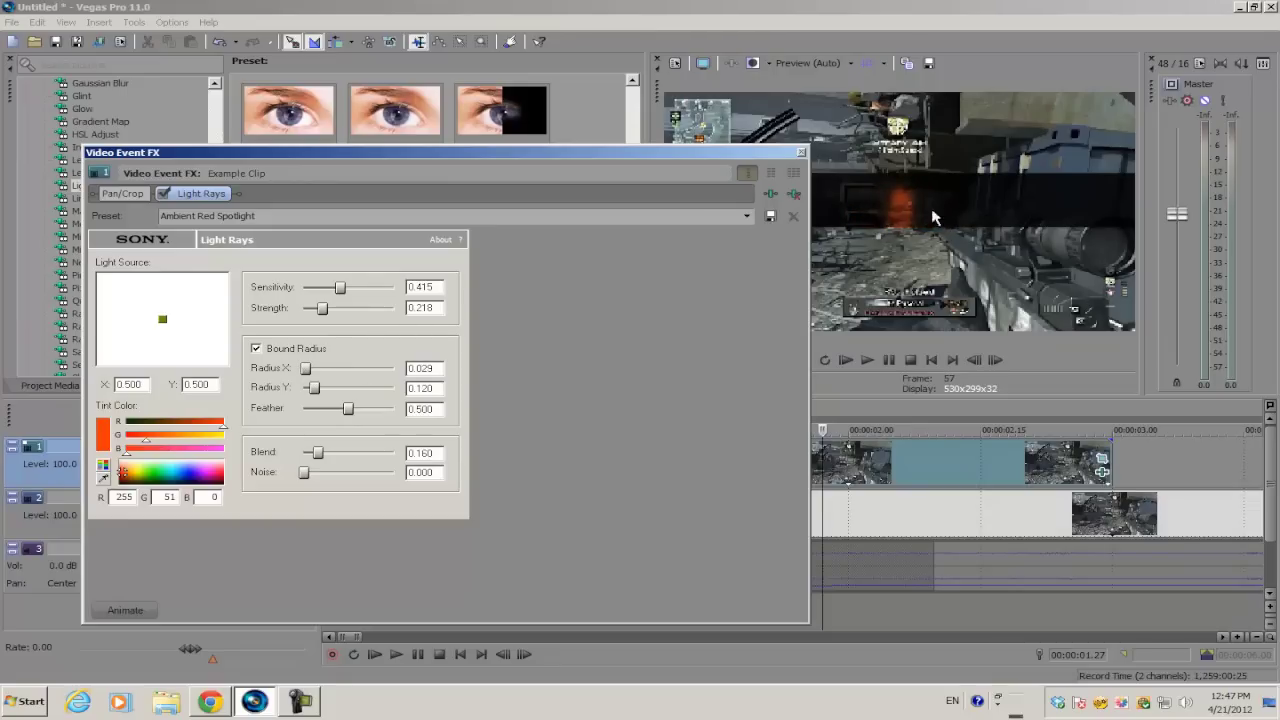
double_click(436, 368)
double_click(437, 388)
text(.030)
key(Return)
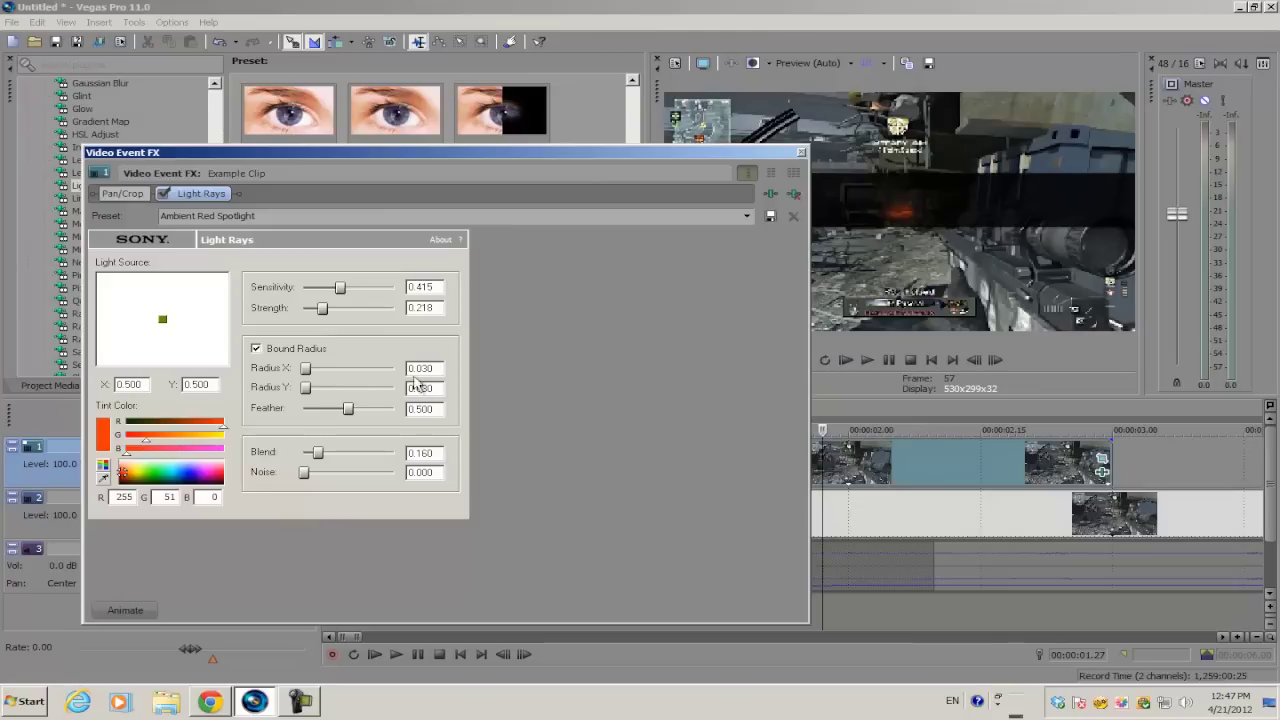
double_click(437, 388)
key(Return)
double_click(437, 368)
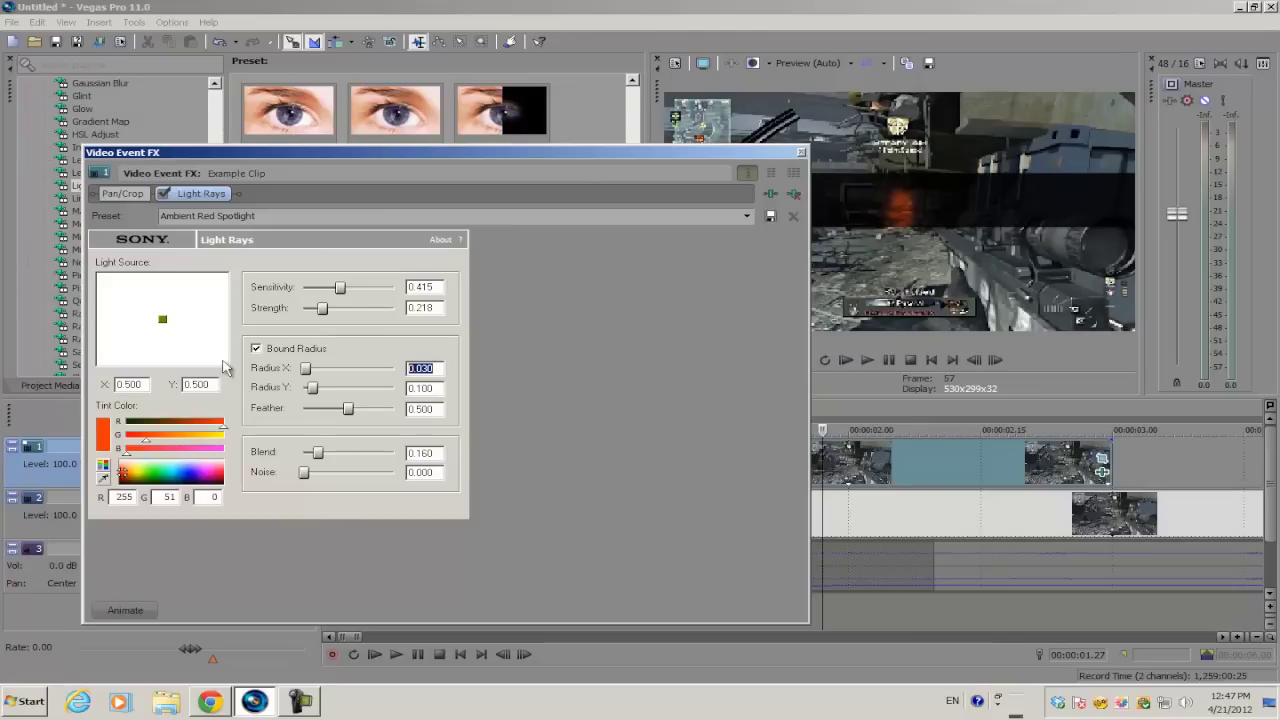
text(1)
key(Return)
double_click(439, 369)
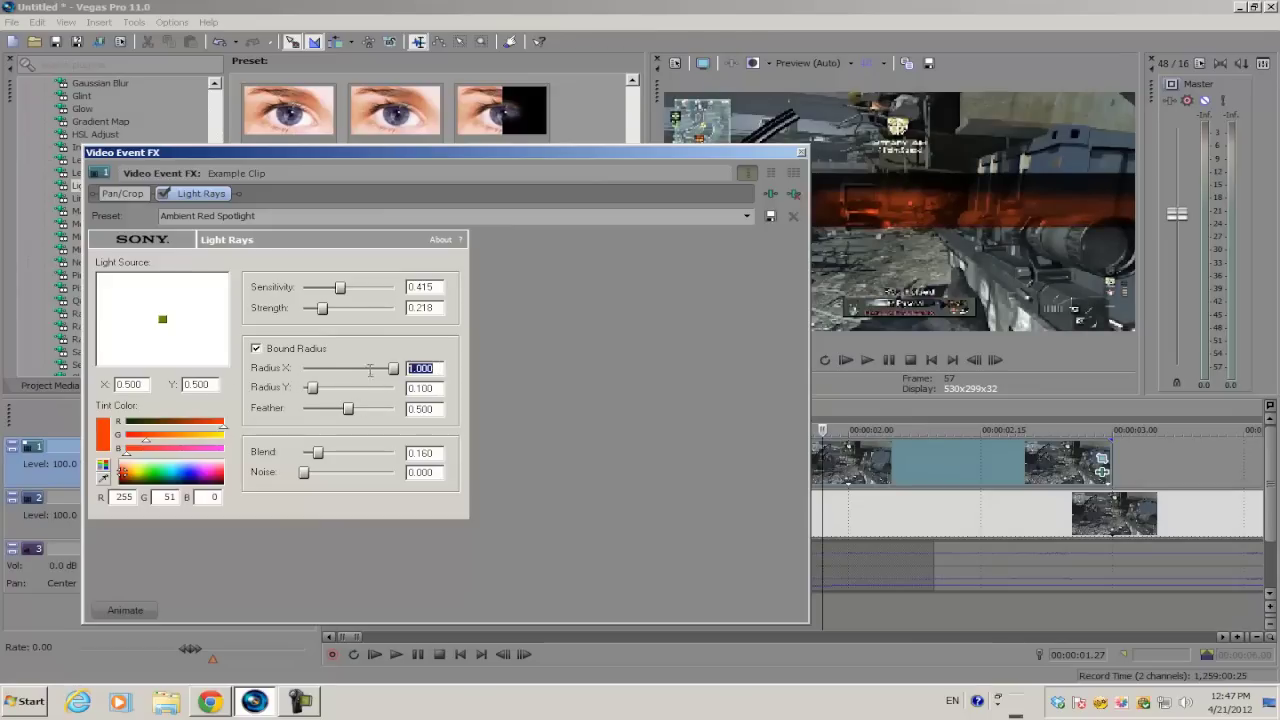
text(.1)
key(Return)
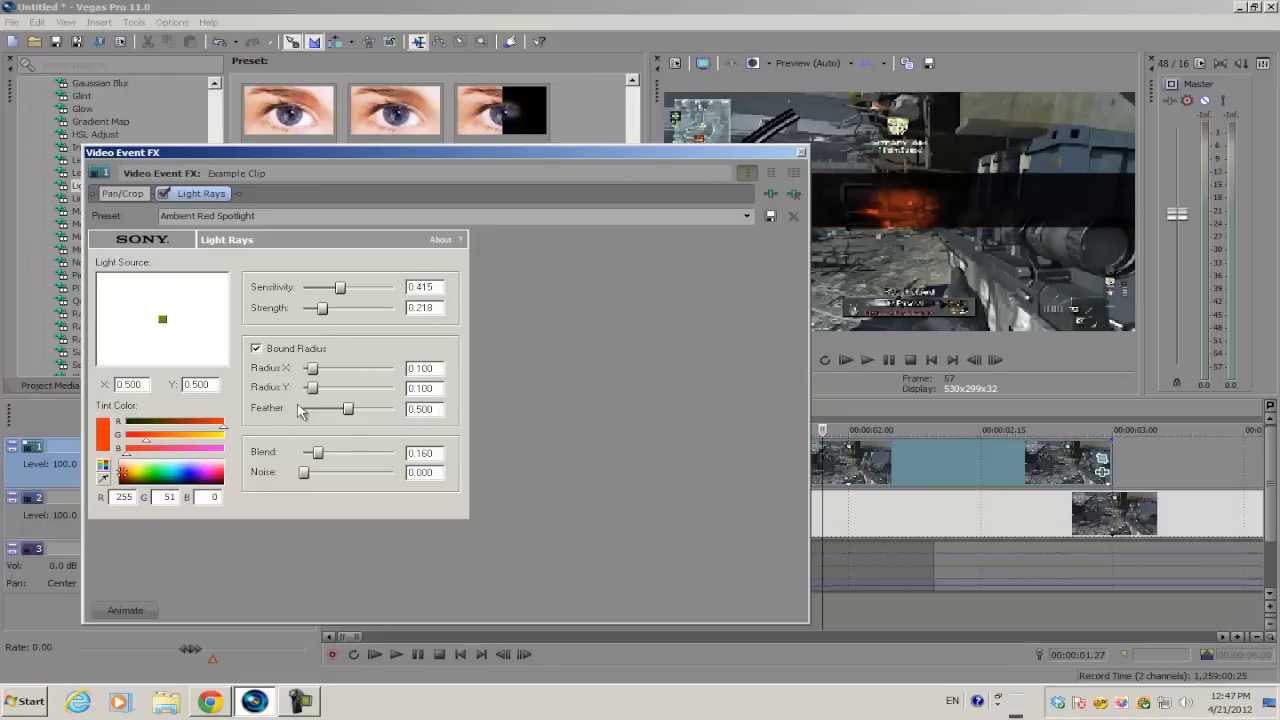
mouse_move(350, 416)
mouse_down()
mouse_move(309, 414)
mouse_move(418, 422)
mouse_move(368, 426)
mouse_up()
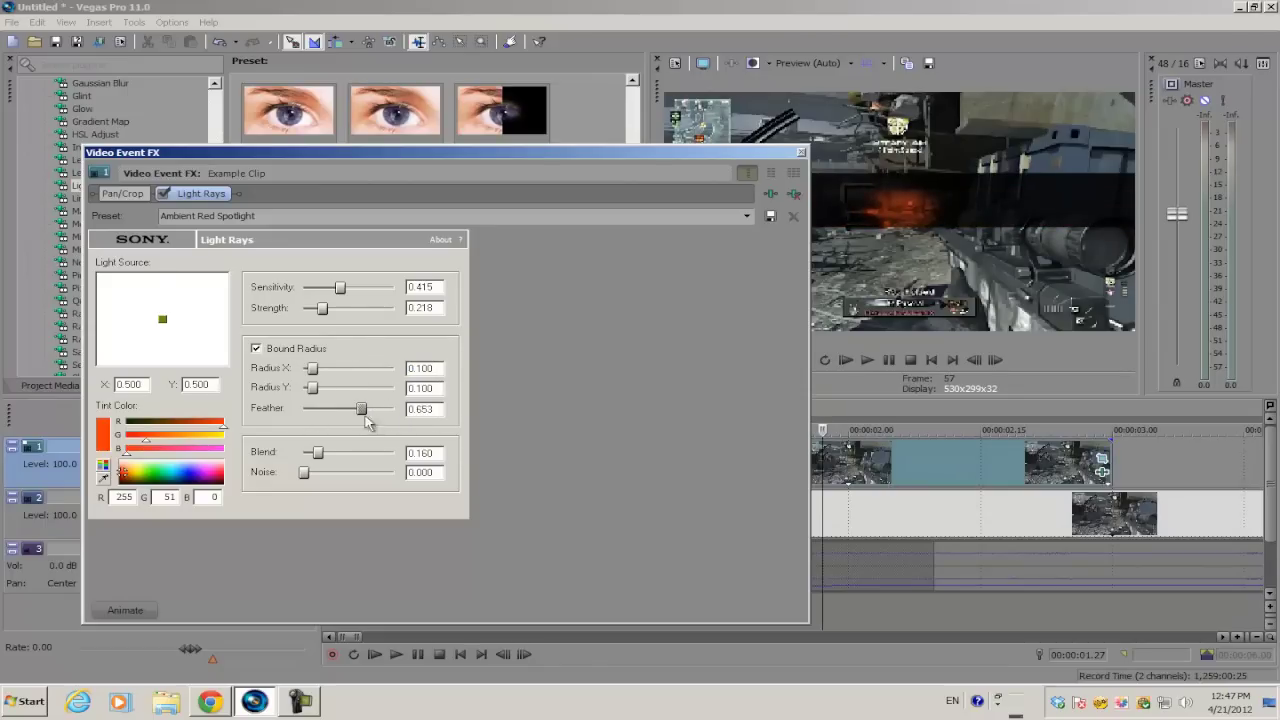
- Retune Strength and Sensitivity and shift the light source slightly right of centre
mouse_move(320, 311)
mouse_down()
mouse_move(305, 311)
mouse_move(452, 335)
mouse_move(325, 325)
mouse_up()
drag(341, 280, 339, 314)
drag(166, 317, 170, 319)
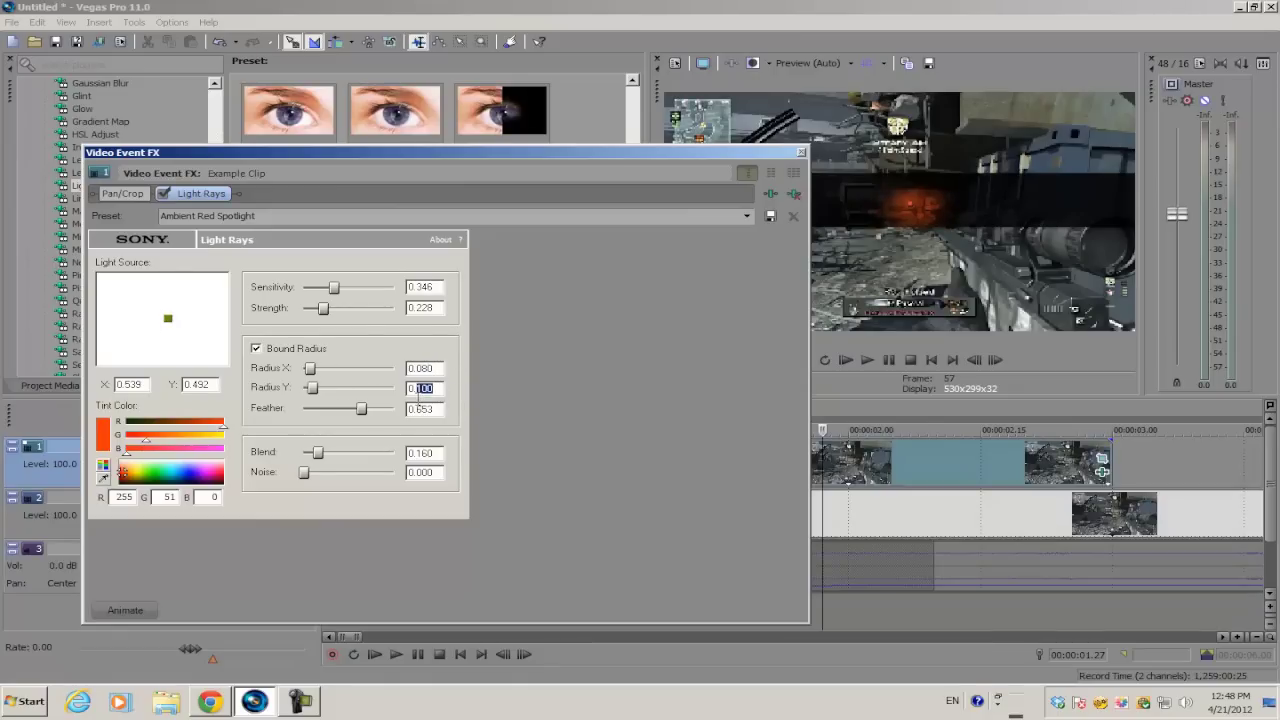
- Set both radii to 0.080 and Blend to 0.200, then close the effect window
key(Return)
drag(318, 459, 399, 459)
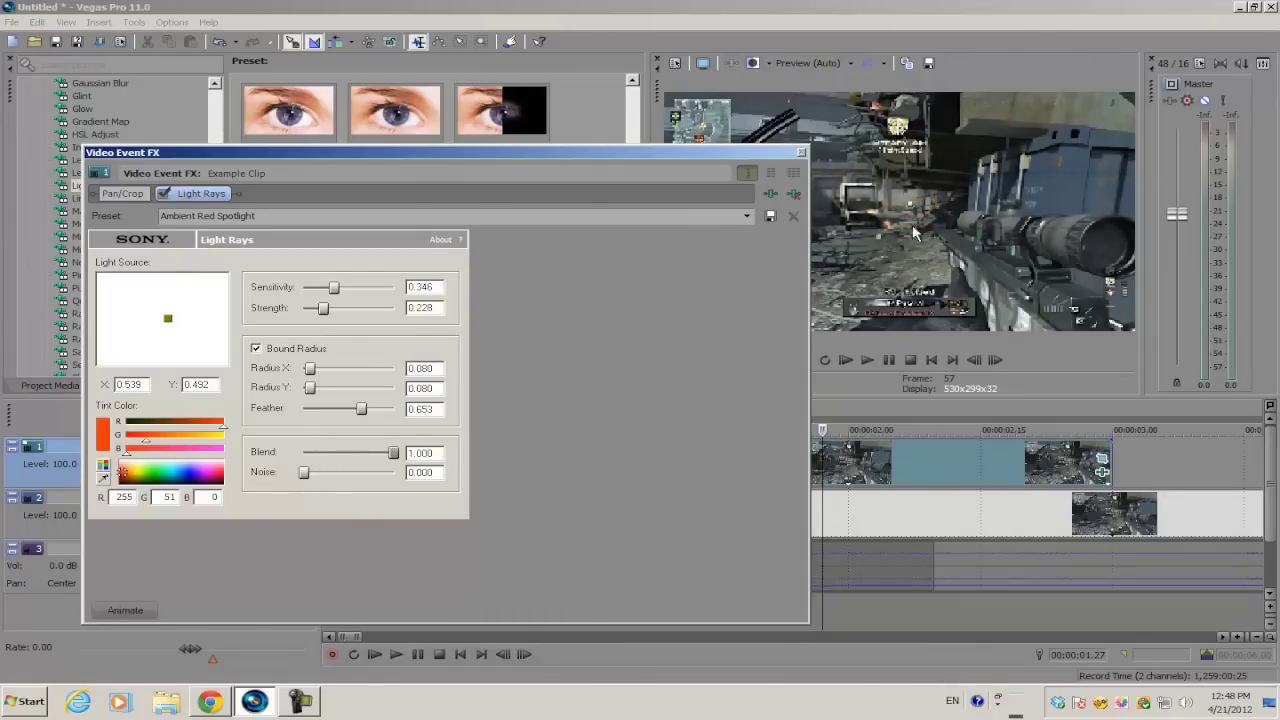
drag(395, 455, 328, 463)
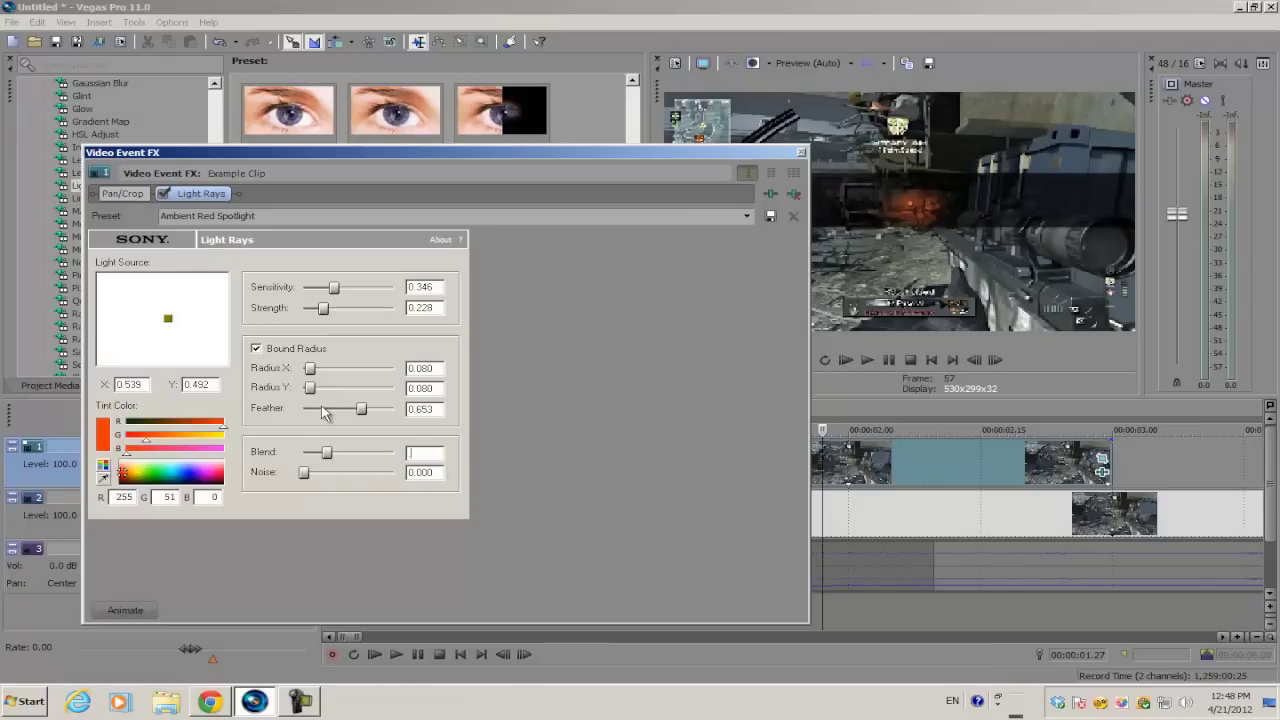
key(Return)
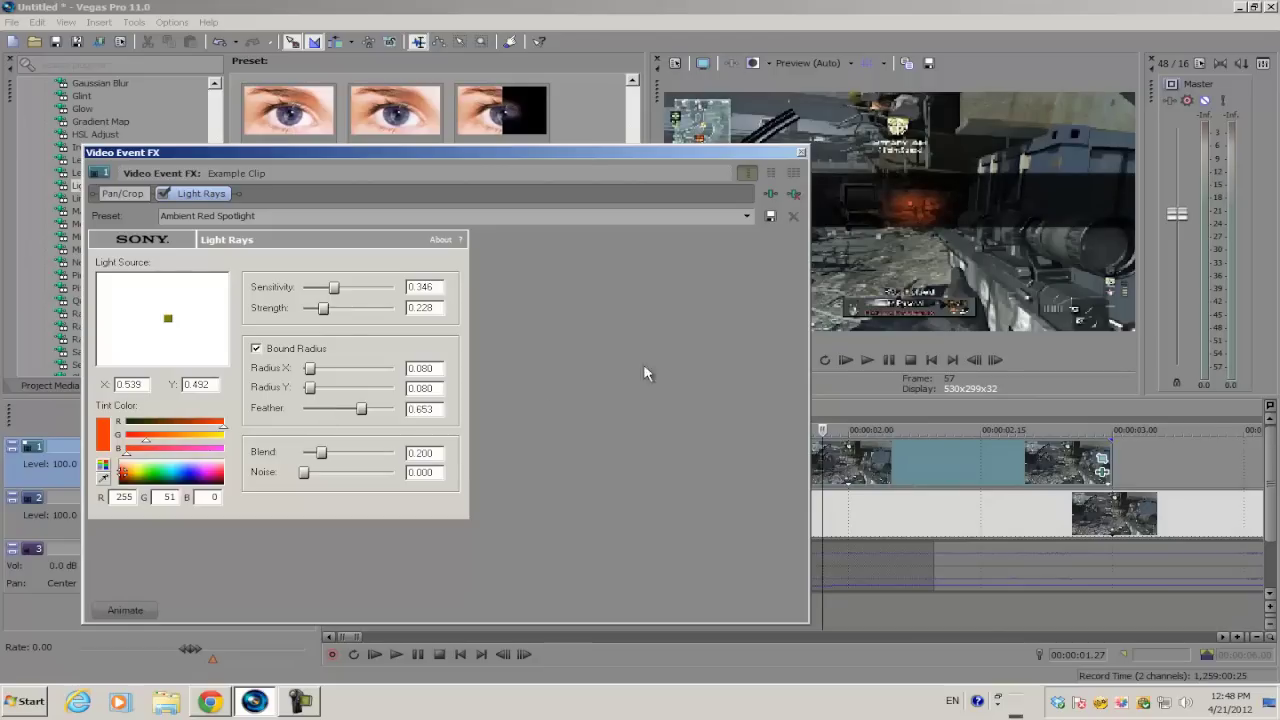
click(801, 153)
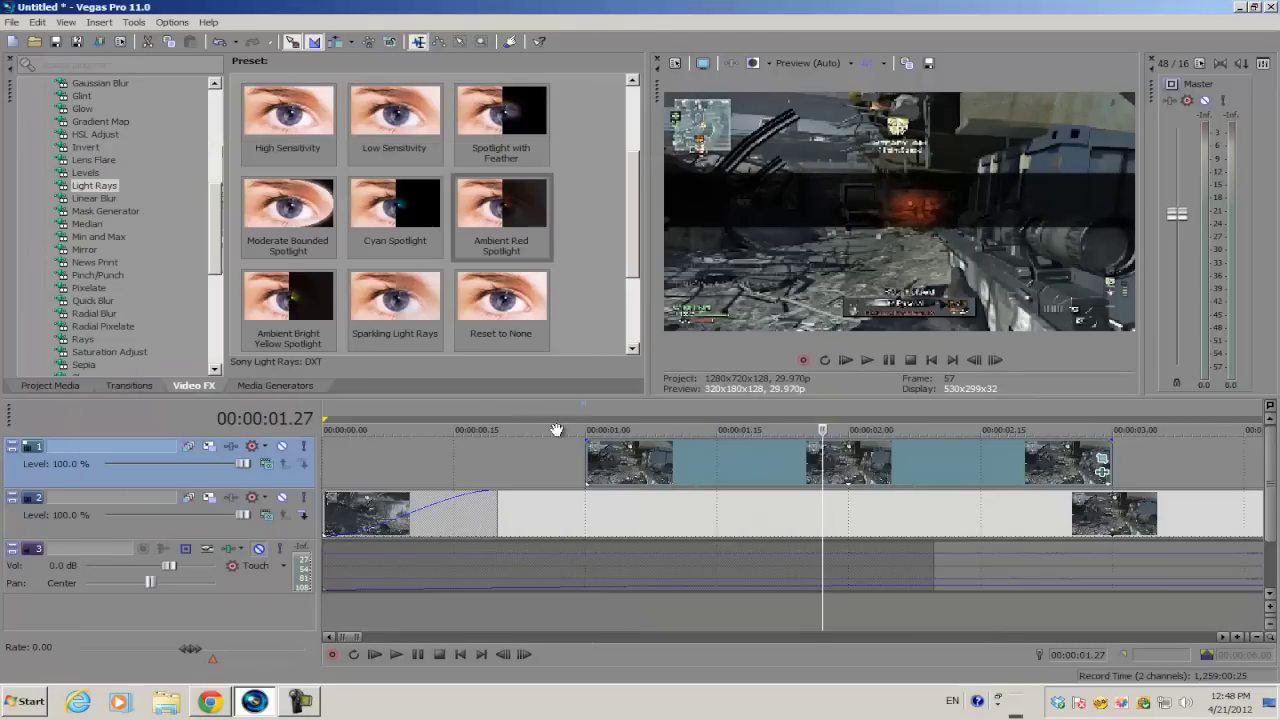
- Loop 0.14 s to about 3.24 s, add an empty video track, and review playback
scroll(822, 420, down, 3)
drag(821, 414, 383, 416)
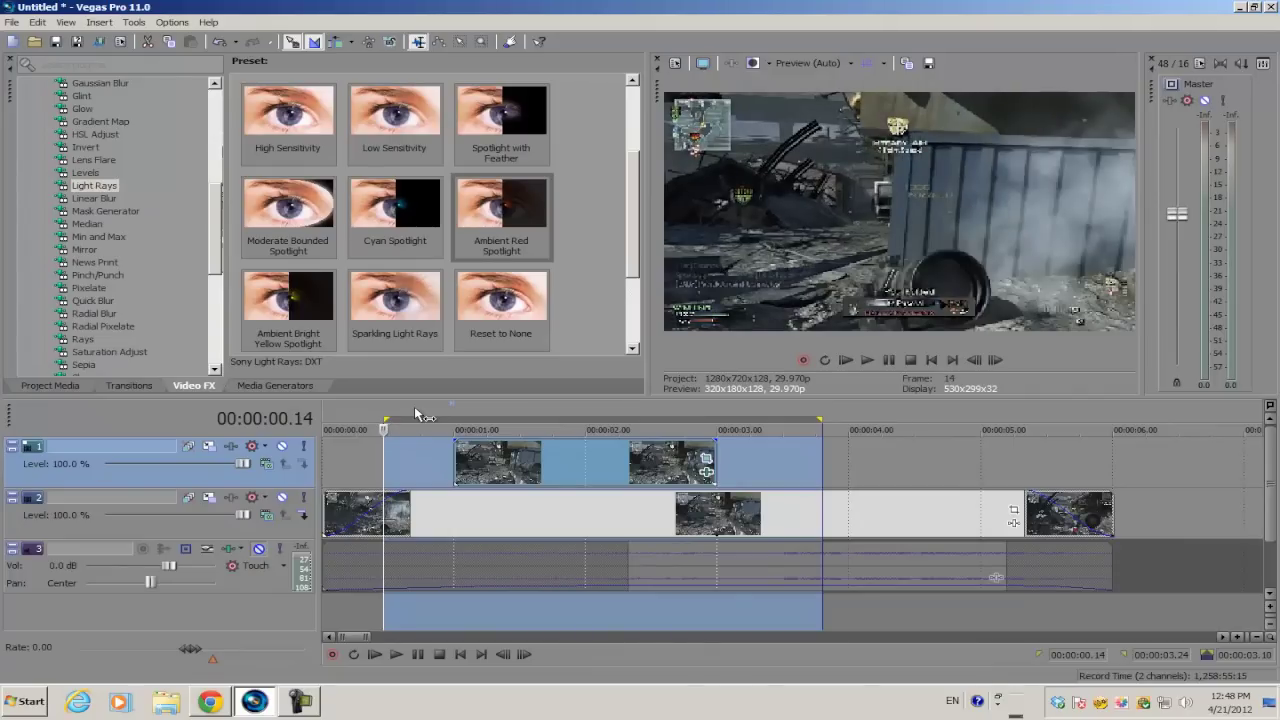
key(ctrl+shift+q)
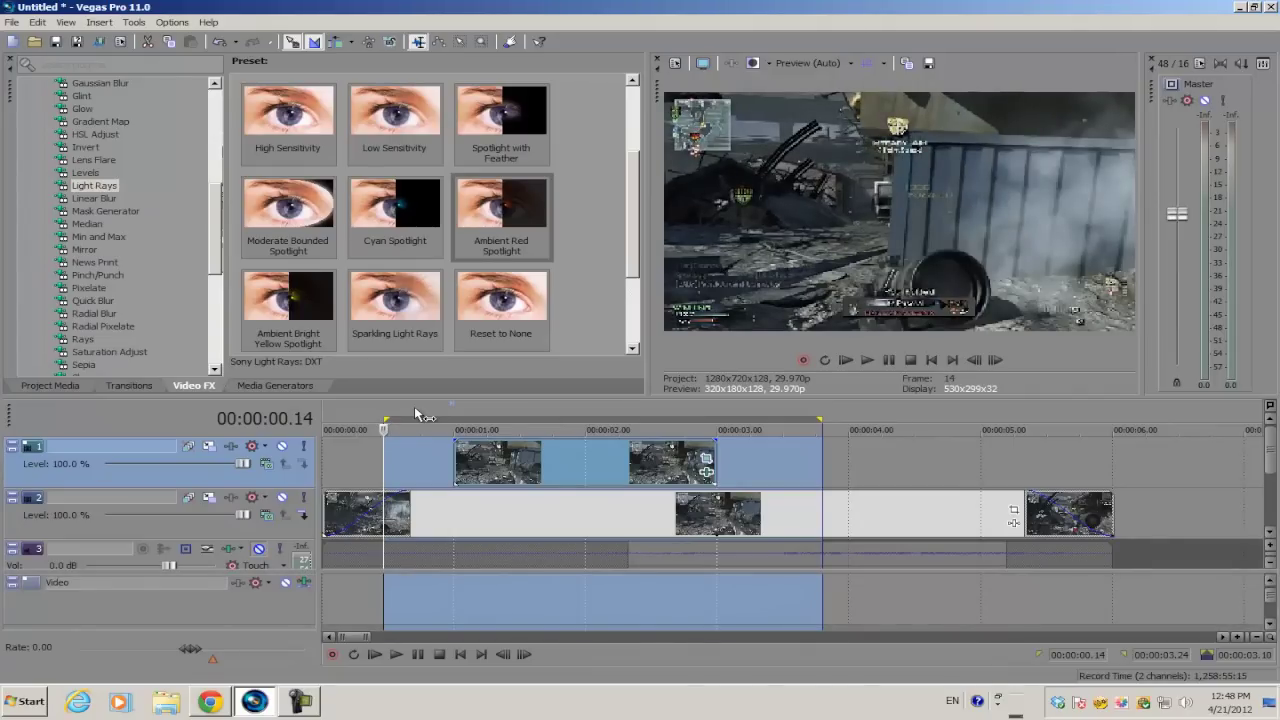
key(space)
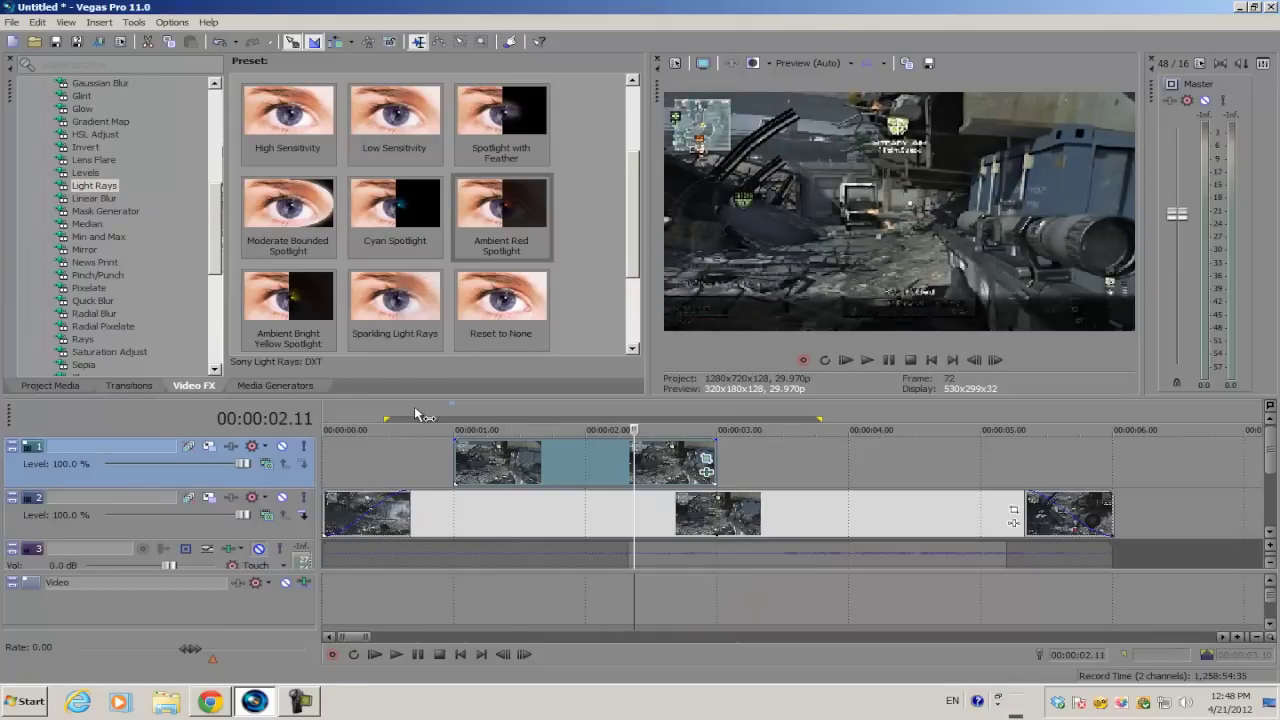
key(space)
key(space)
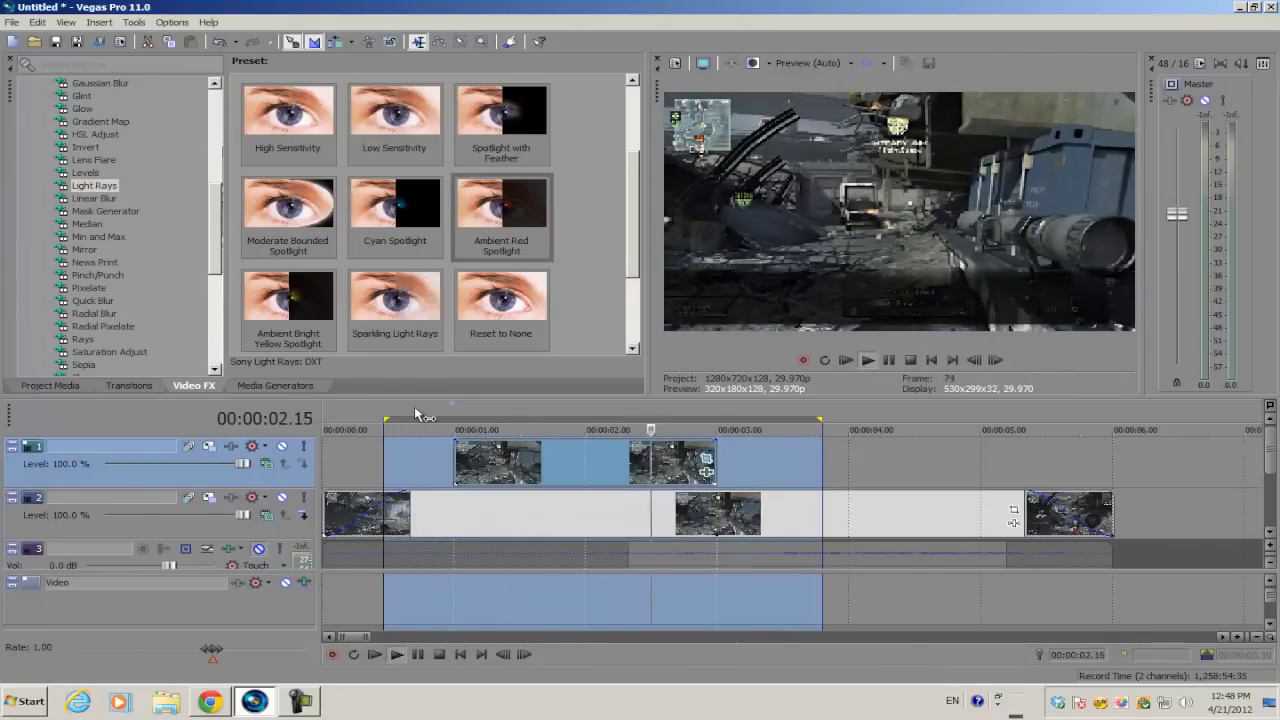
key(space)
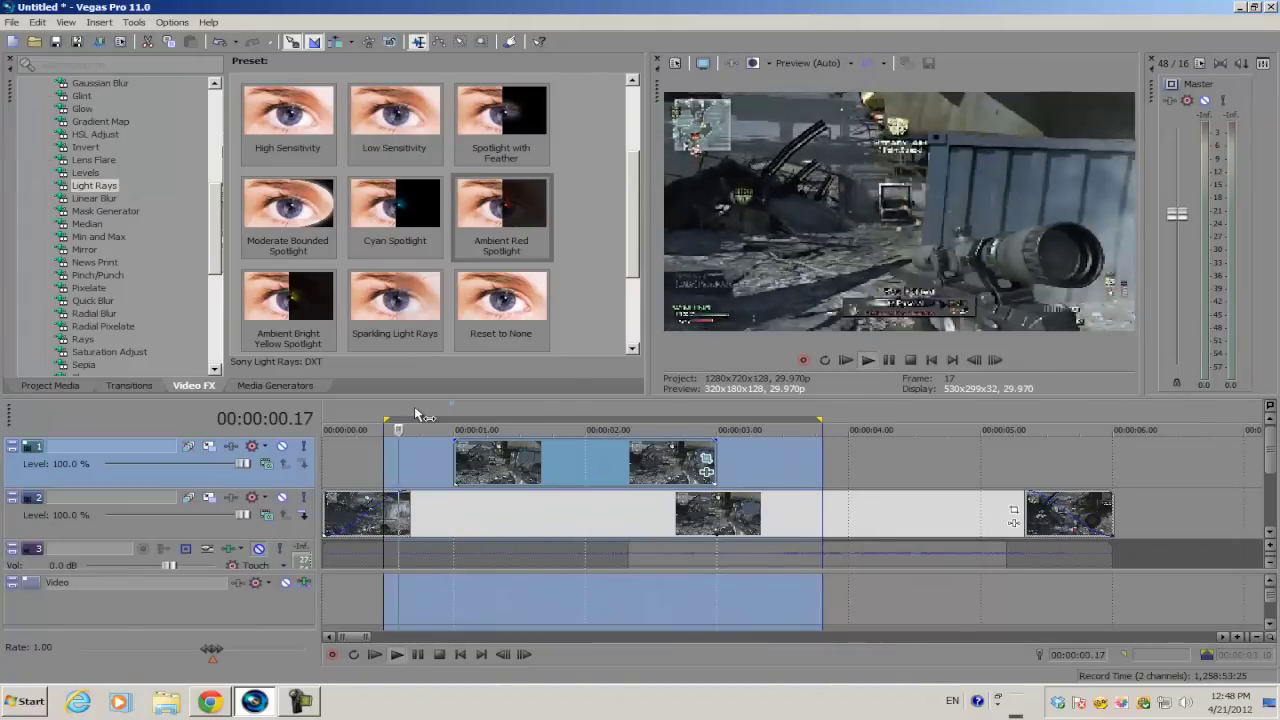
key(space)
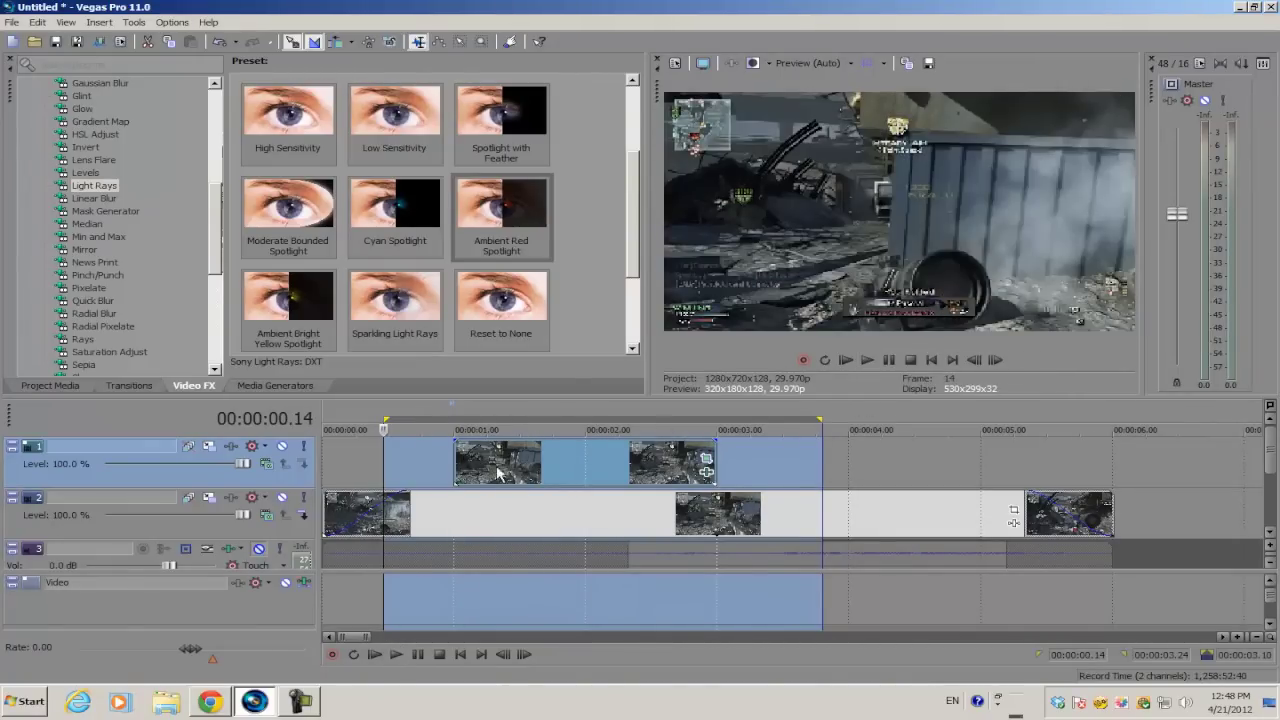
- Advance the playhead frame by frame from about 1 s to 00:00:02.03
click(466, 470)
click(997, 360)
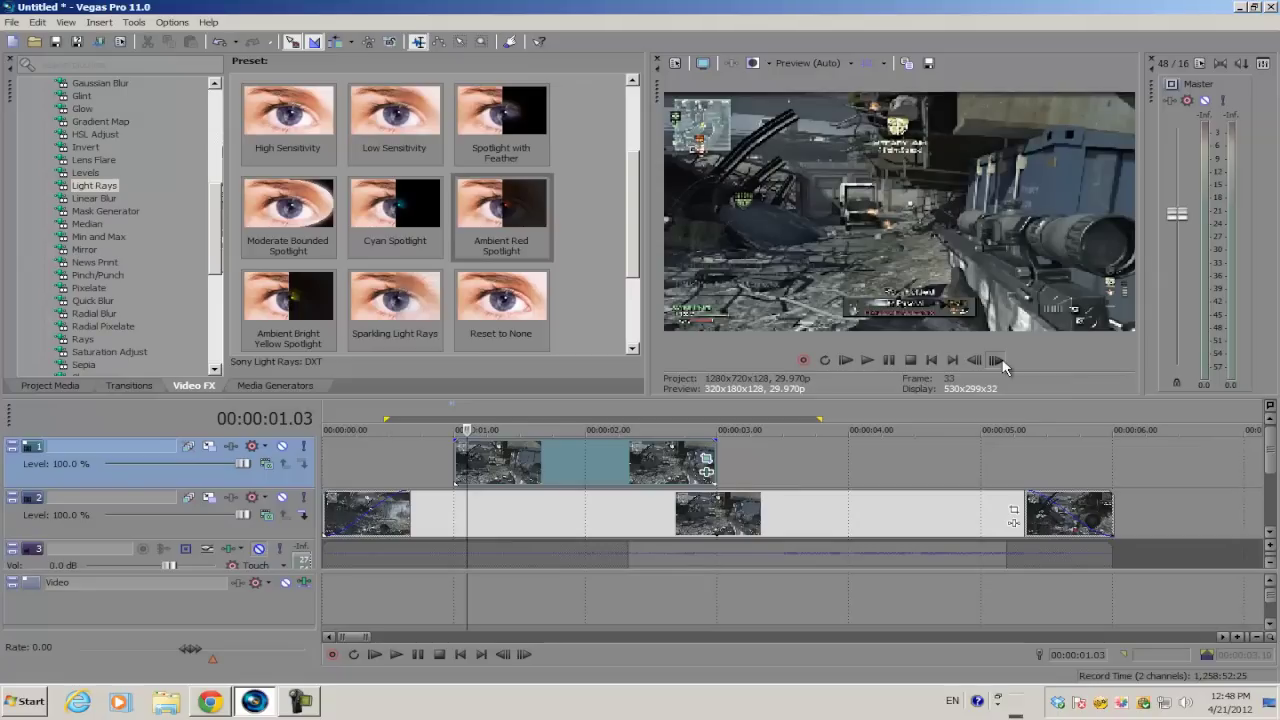
drag(997, 360, 997, 360)
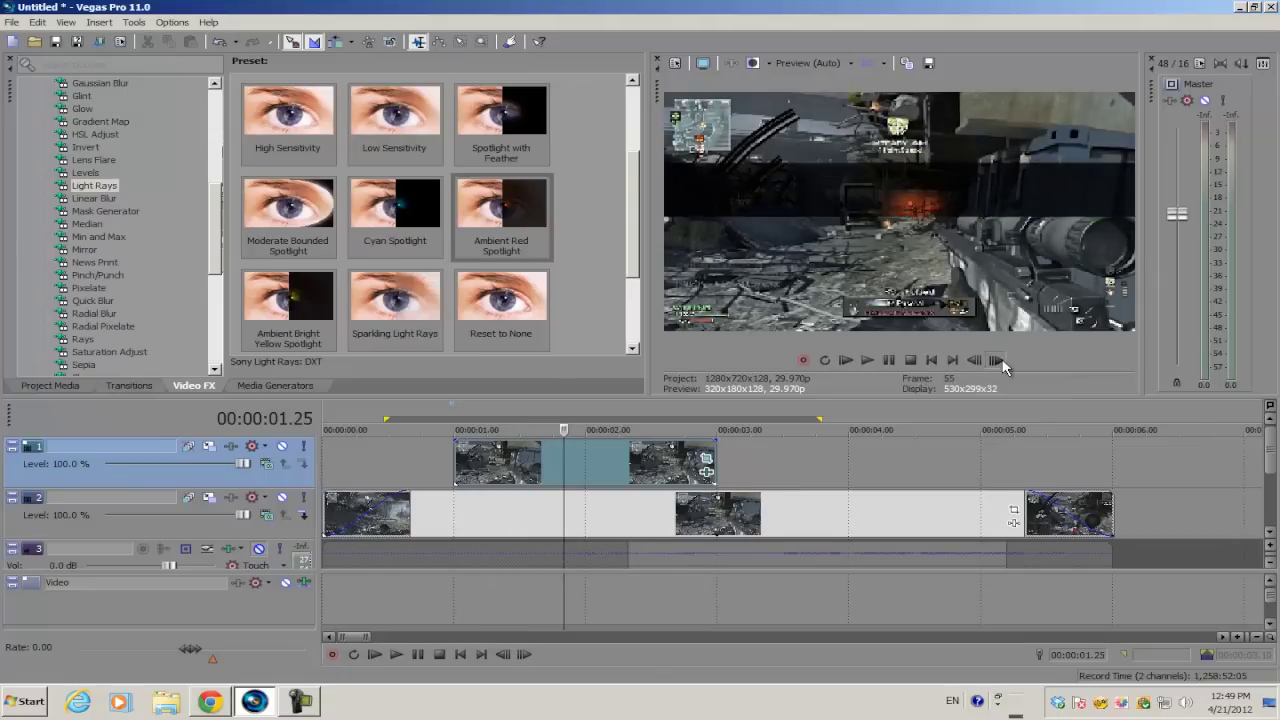
click(997, 360)
click(997, 360)
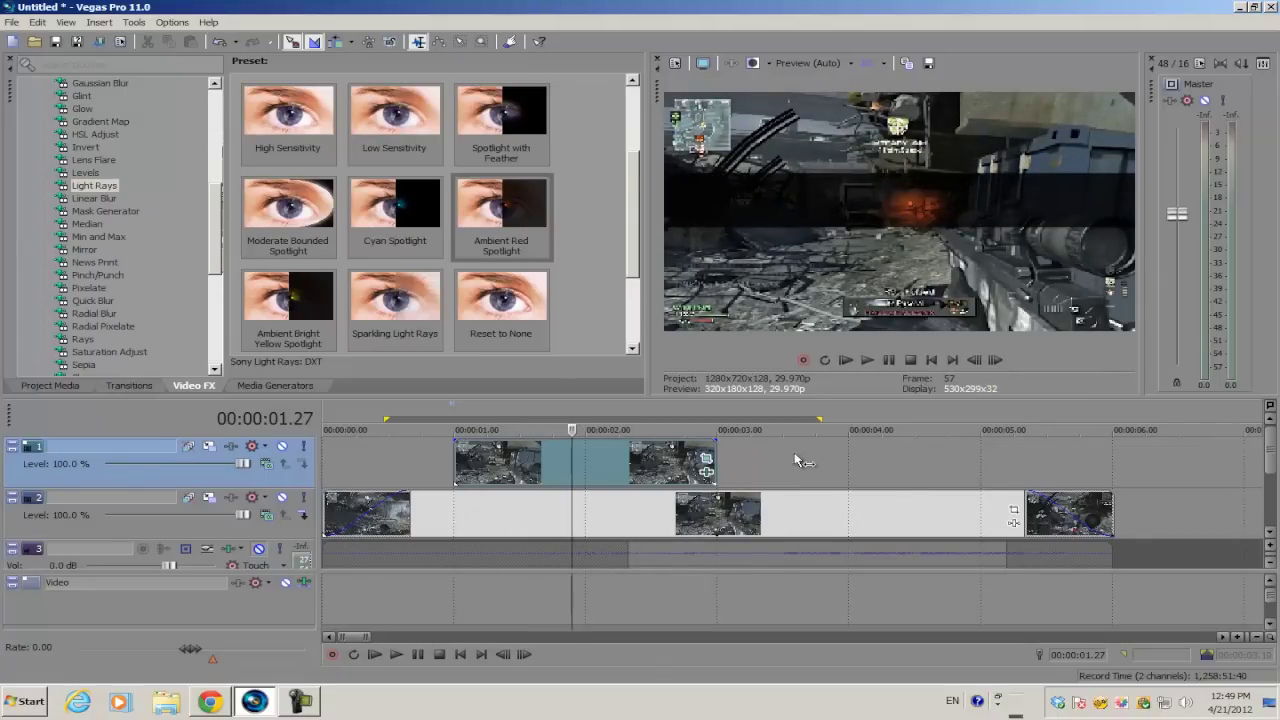
drag(993, 360, 993, 360)
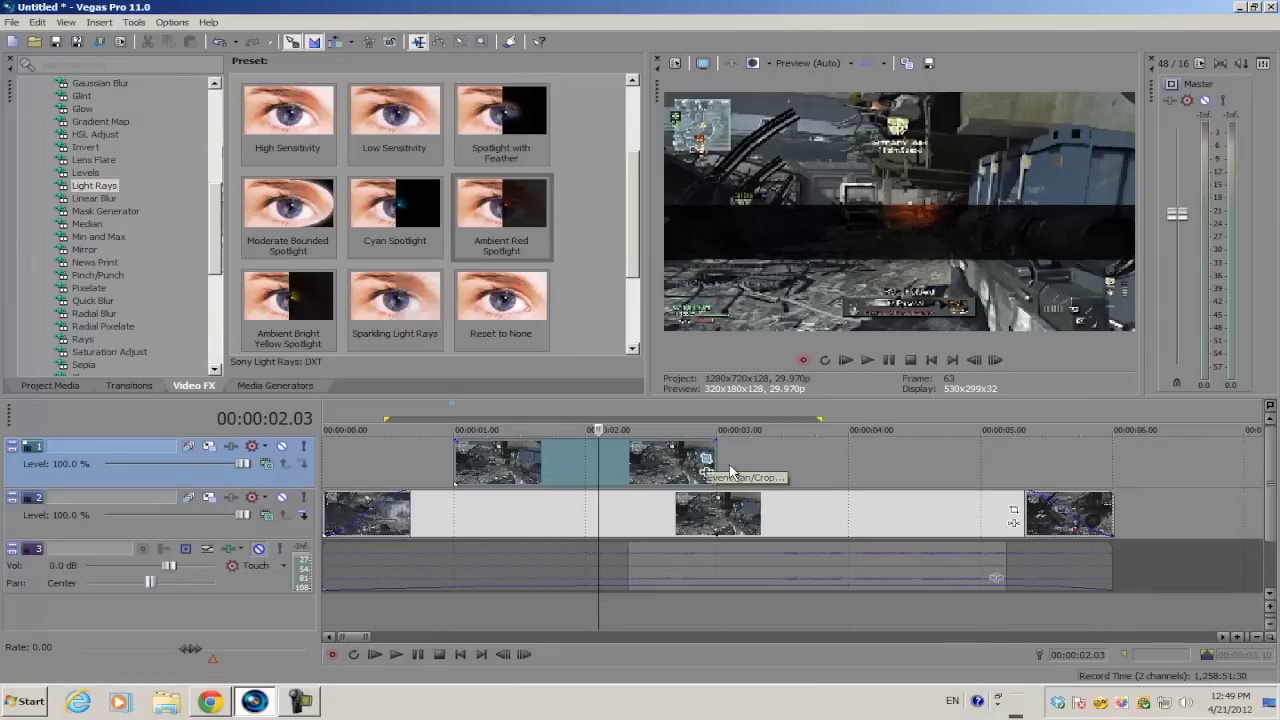
- In Event Pan/Crop, add a mask keyframe and scrub to 00:00:01.13
click(707, 462)
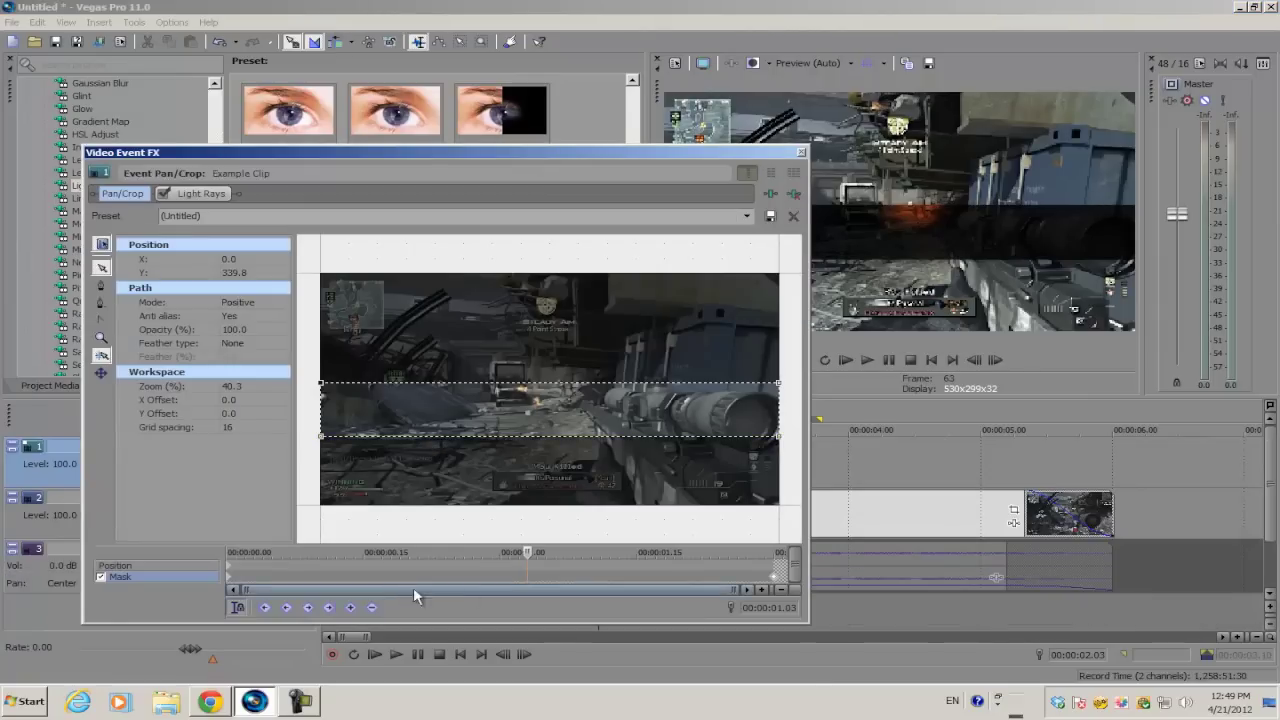
drag(530, 556, 481, 556)
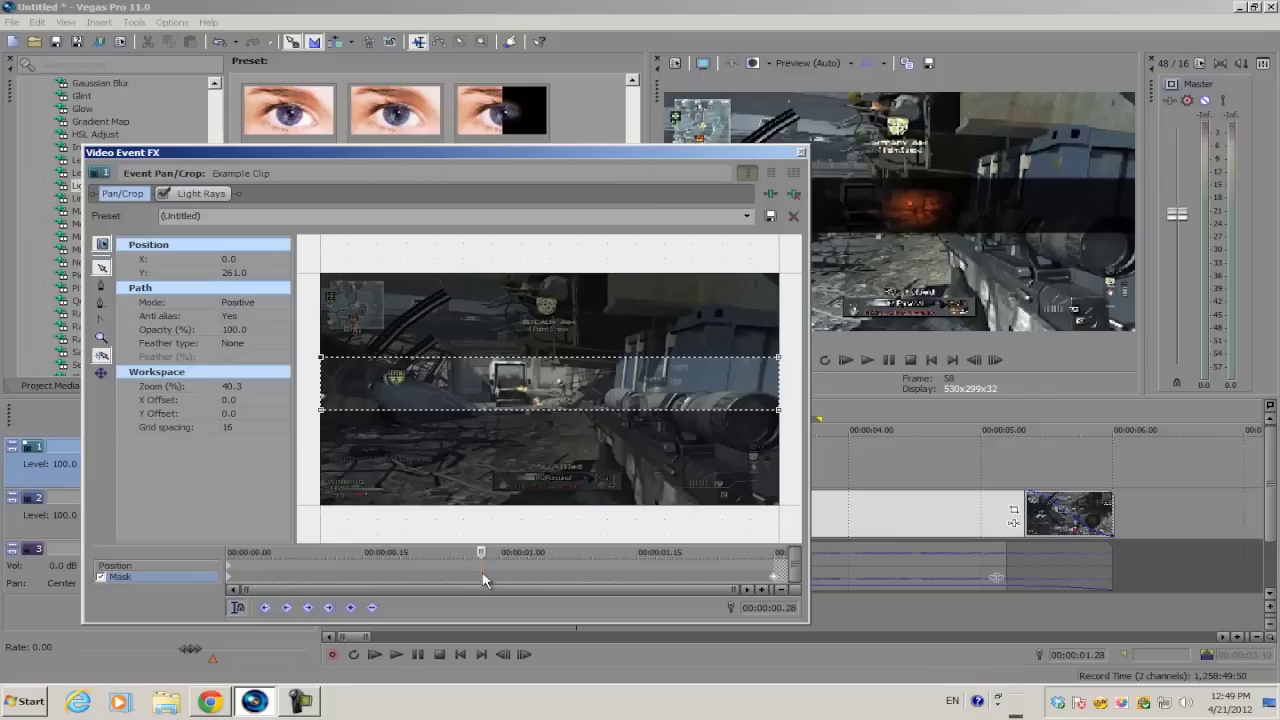
click(350, 608)
drag(479, 551, 609, 560)
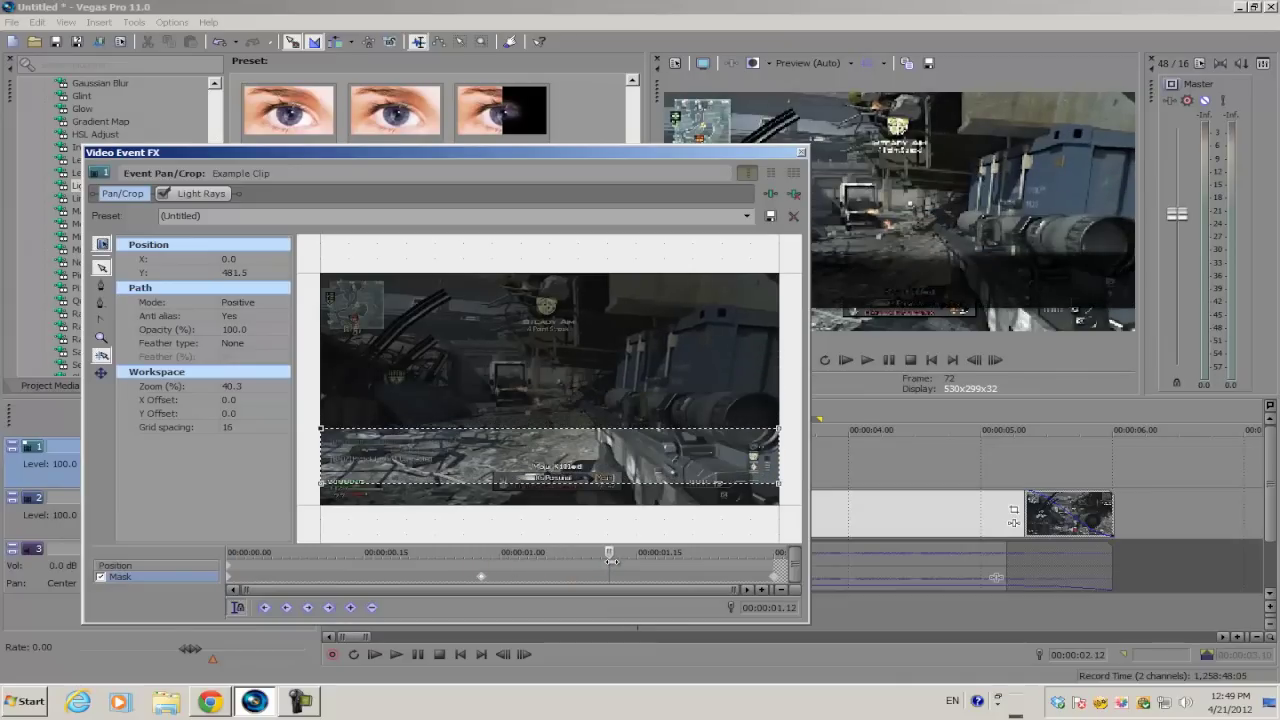
drag(611, 556, 618, 556)
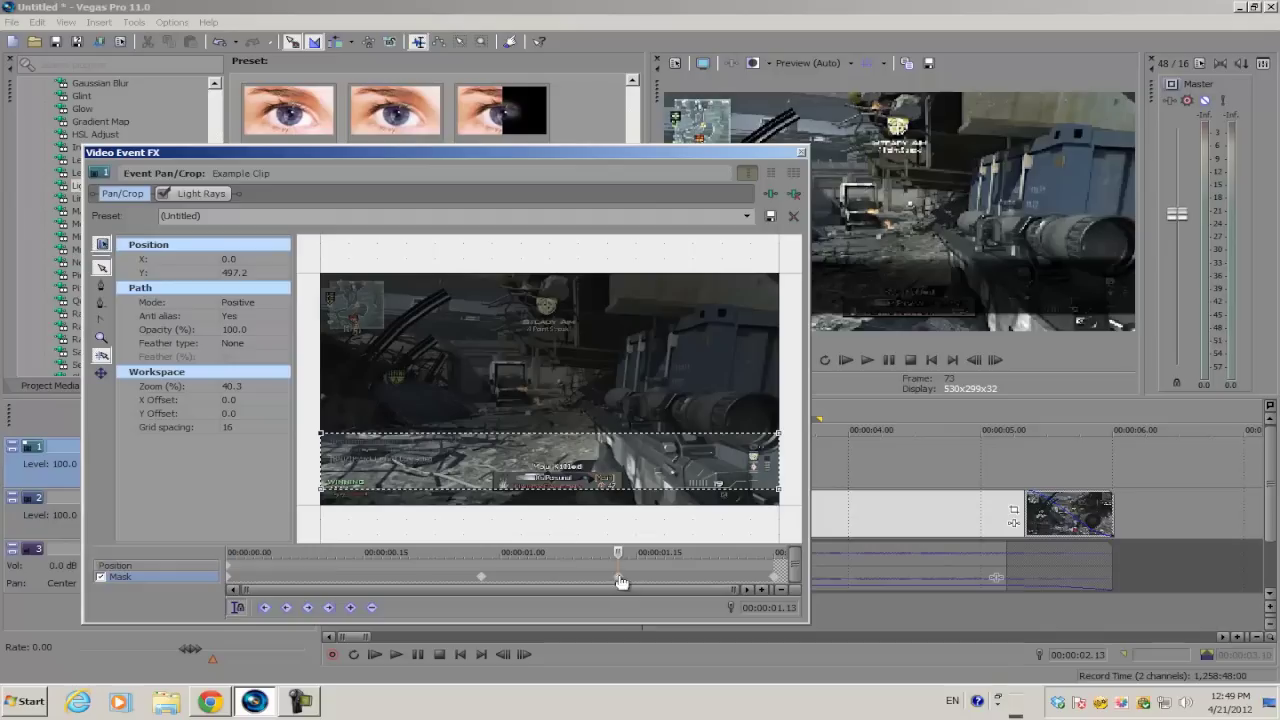
- Raise all four mask corners so the band lies level across the target, then close
click(335, 436)
drag(322, 436, 335, 425)
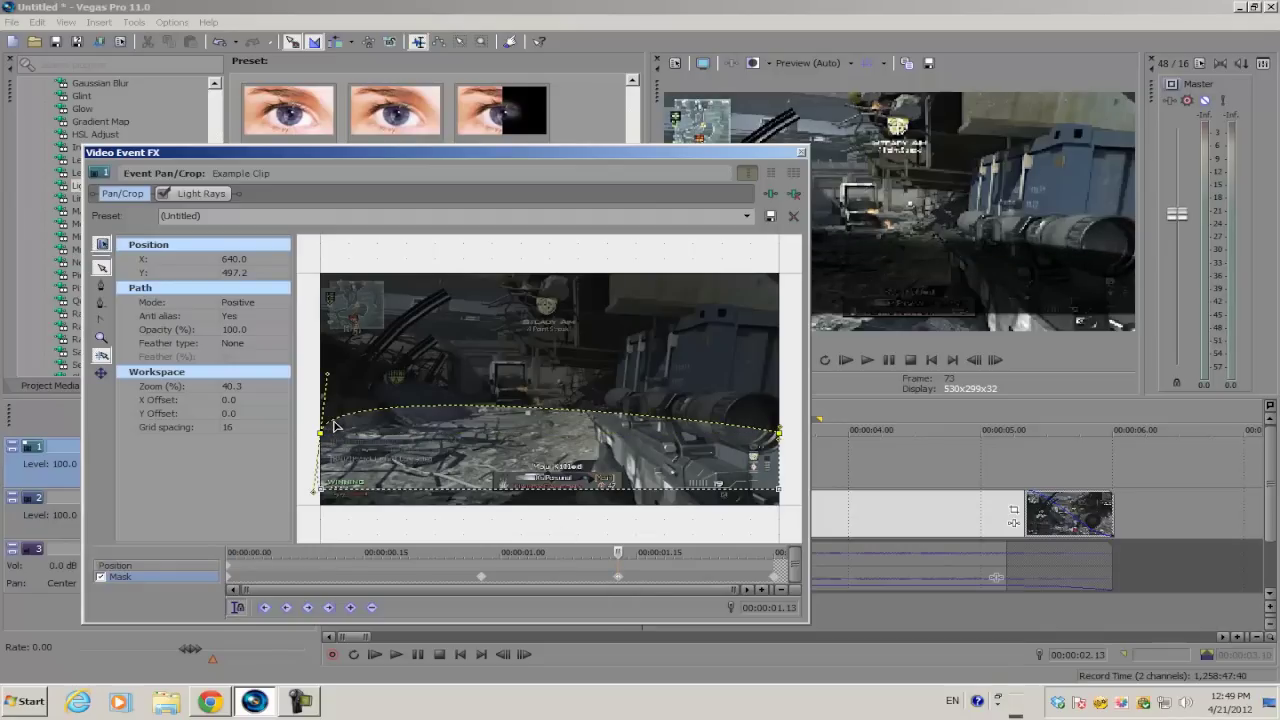
key(ctrl+z)
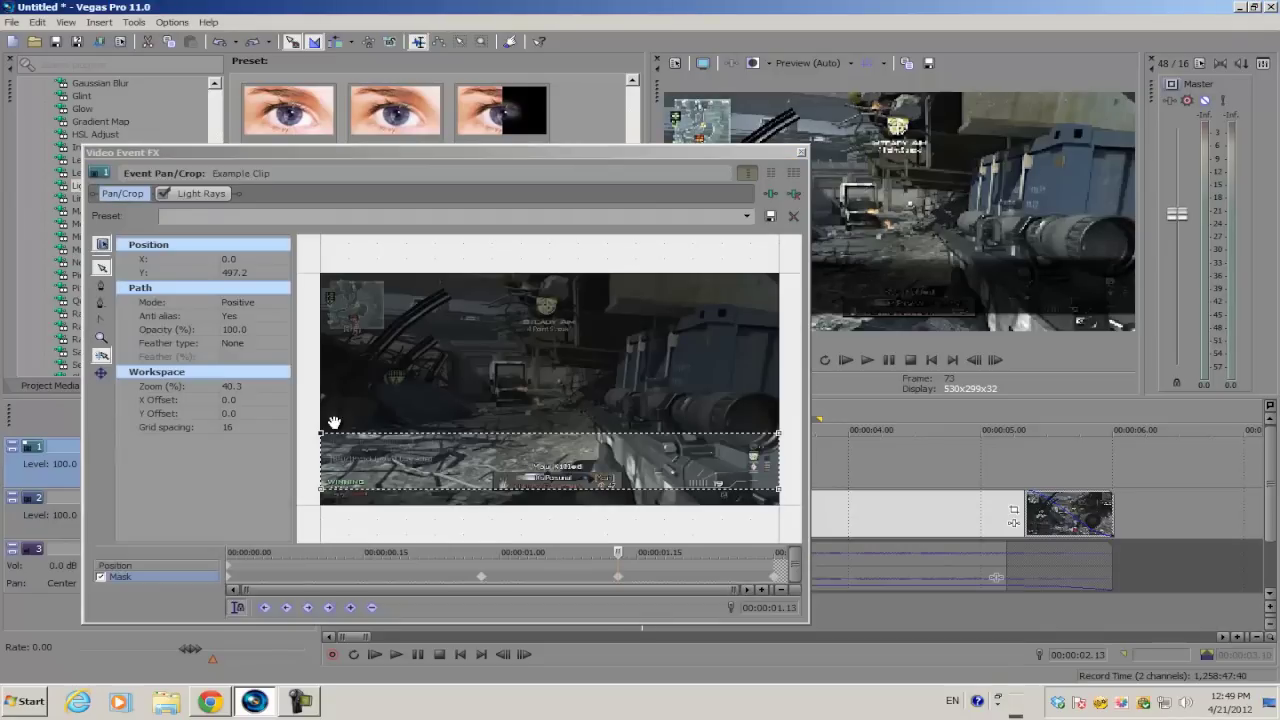
drag(322, 434, 317, 373)
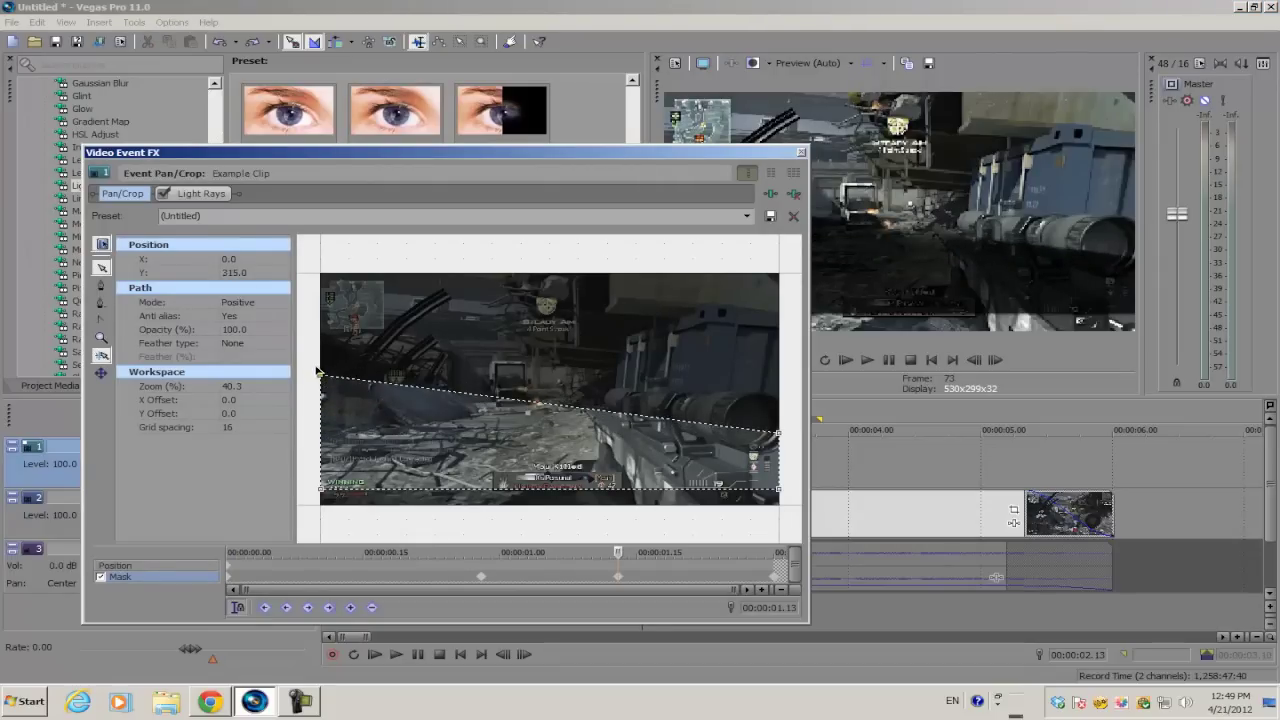
drag(789, 434, 784, 384)
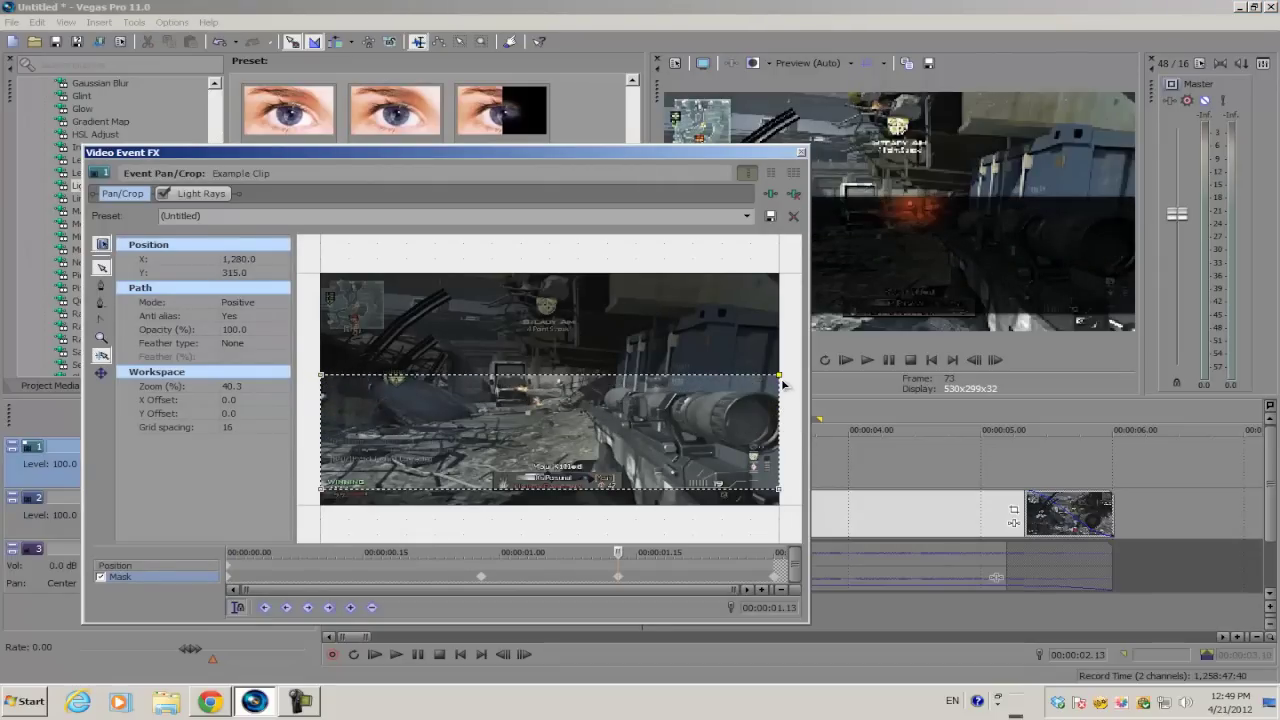
drag(782, 493, 779, 432)
drag(322, 490, 321, 433)
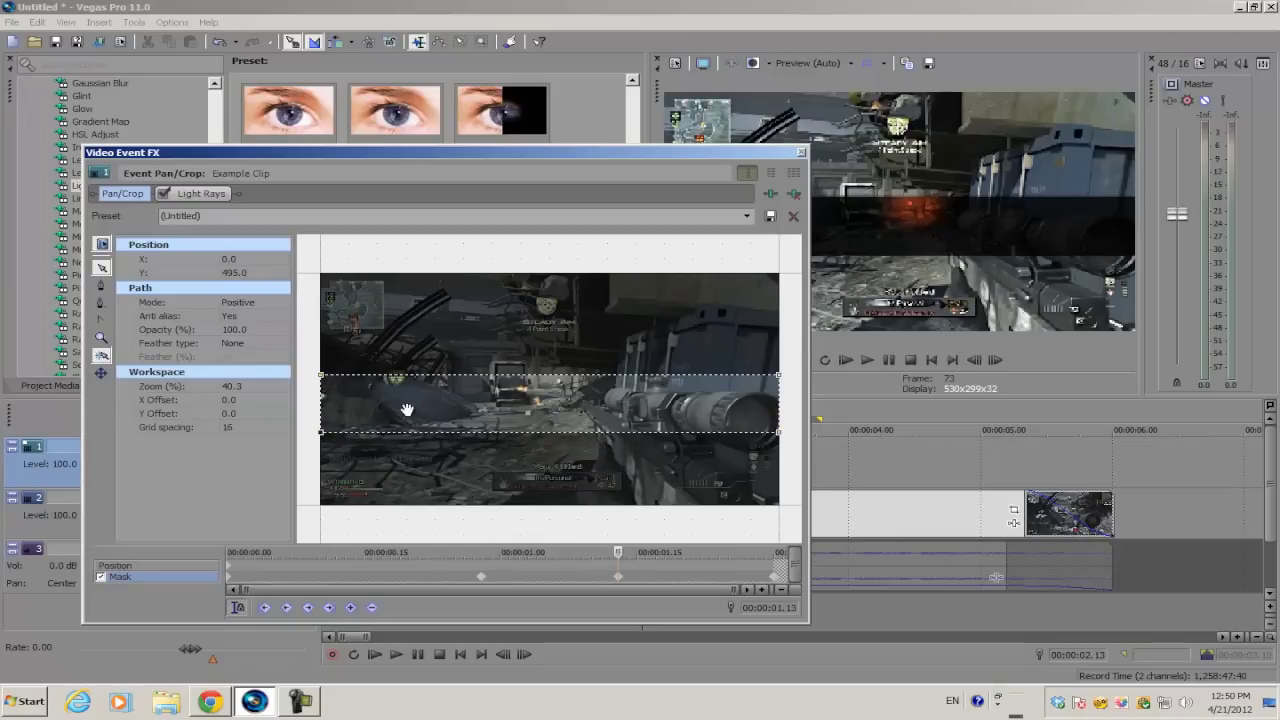
drag(321, 376, 321, 360)
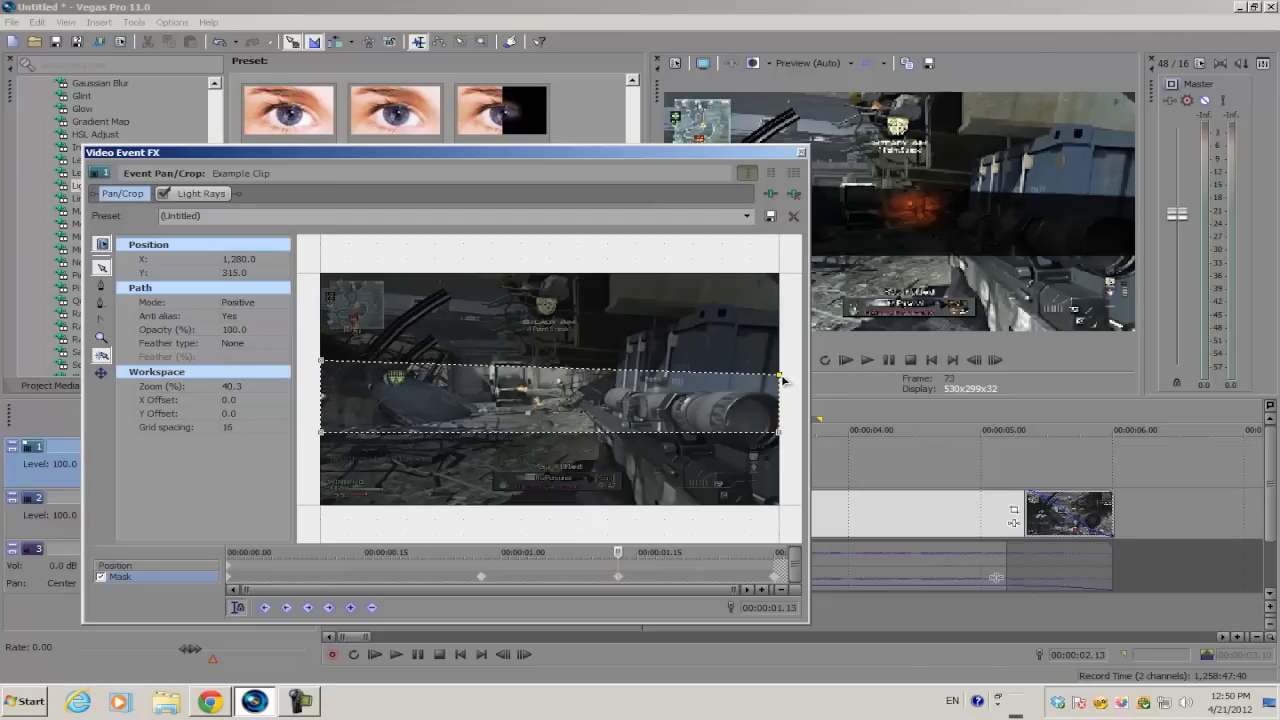
drag(781, 377, 780, 361)
drag(781, 434, 781, 418)
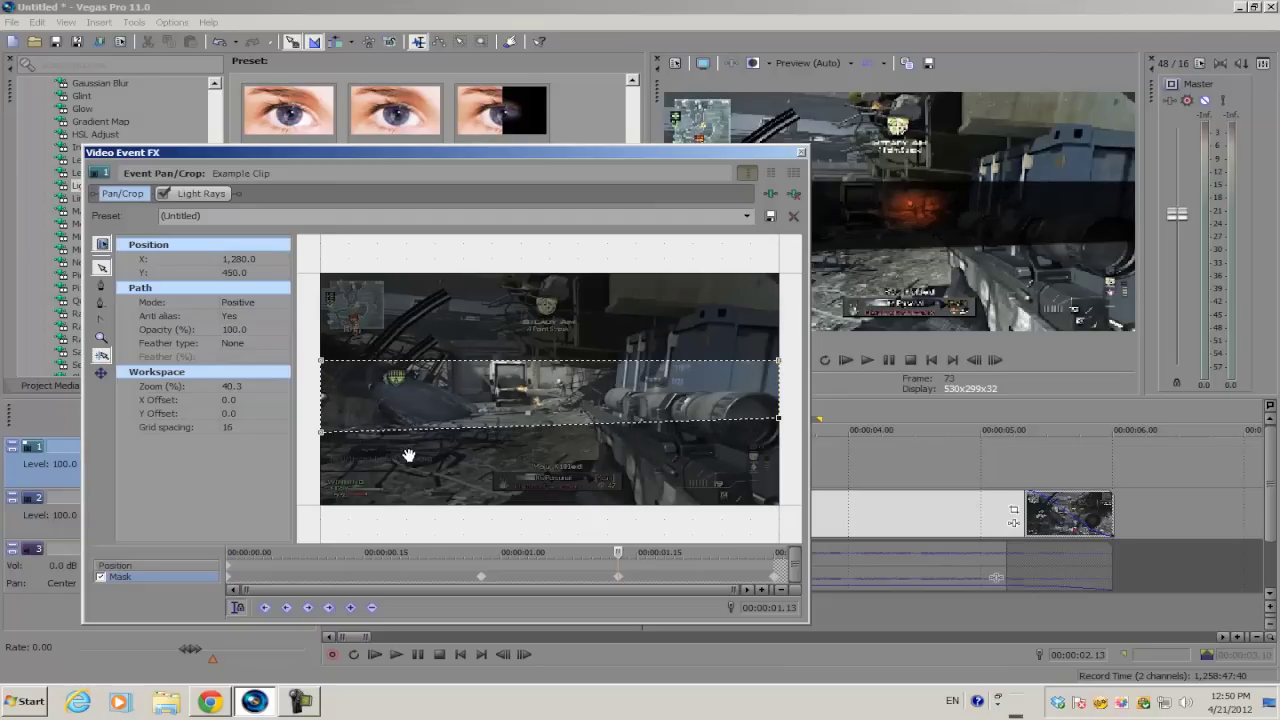
drag(321, 433, 322, 419)
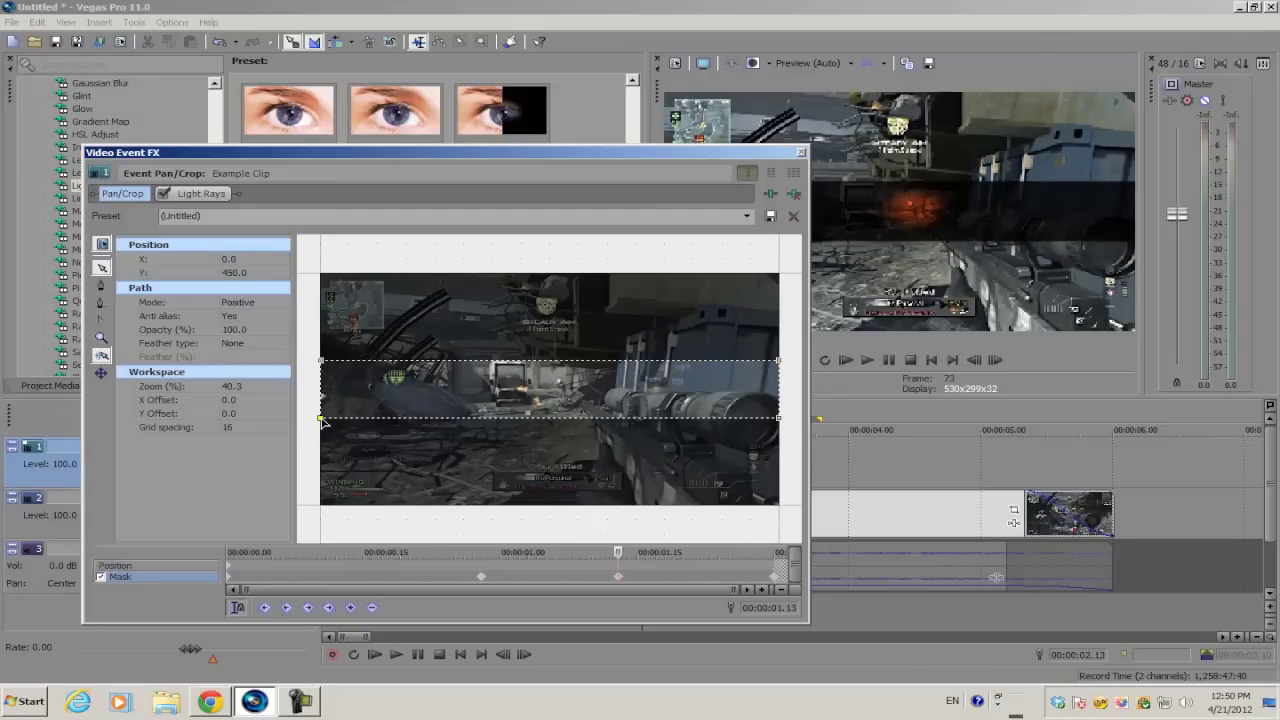
click(800, 152)
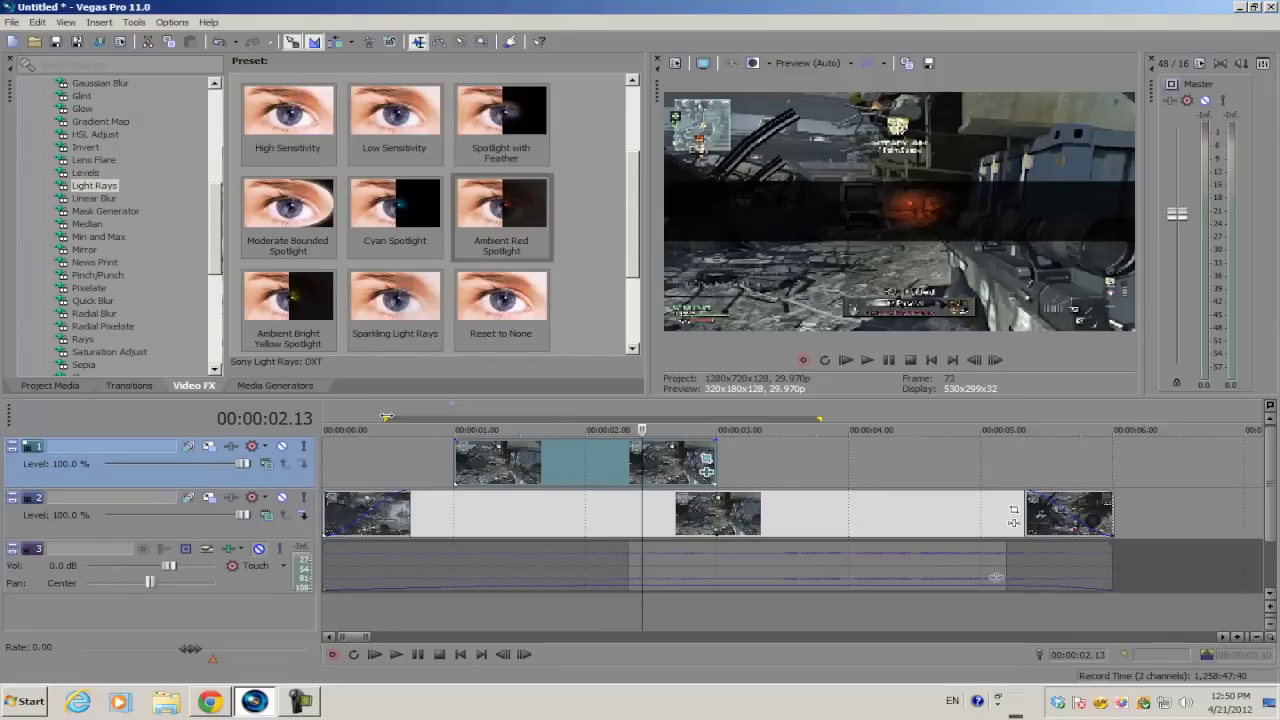
click(386, 418)
key(space)
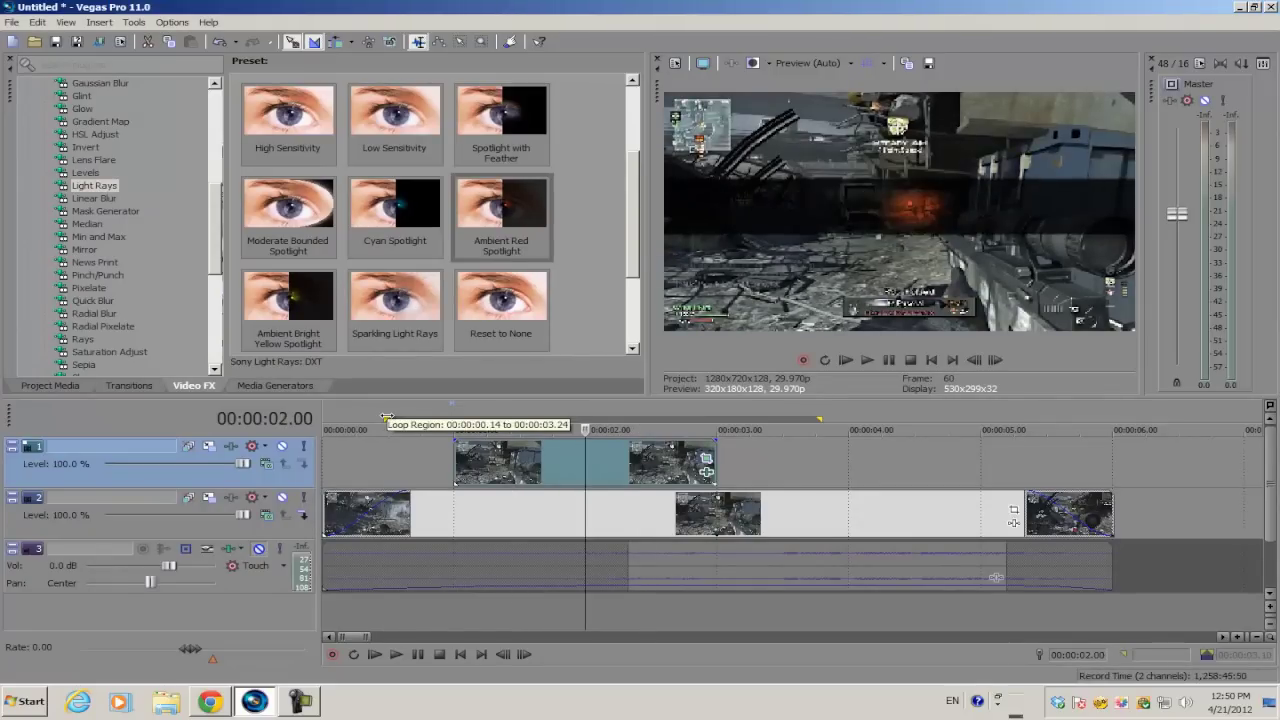
key(Return)
double_click(386, 418)
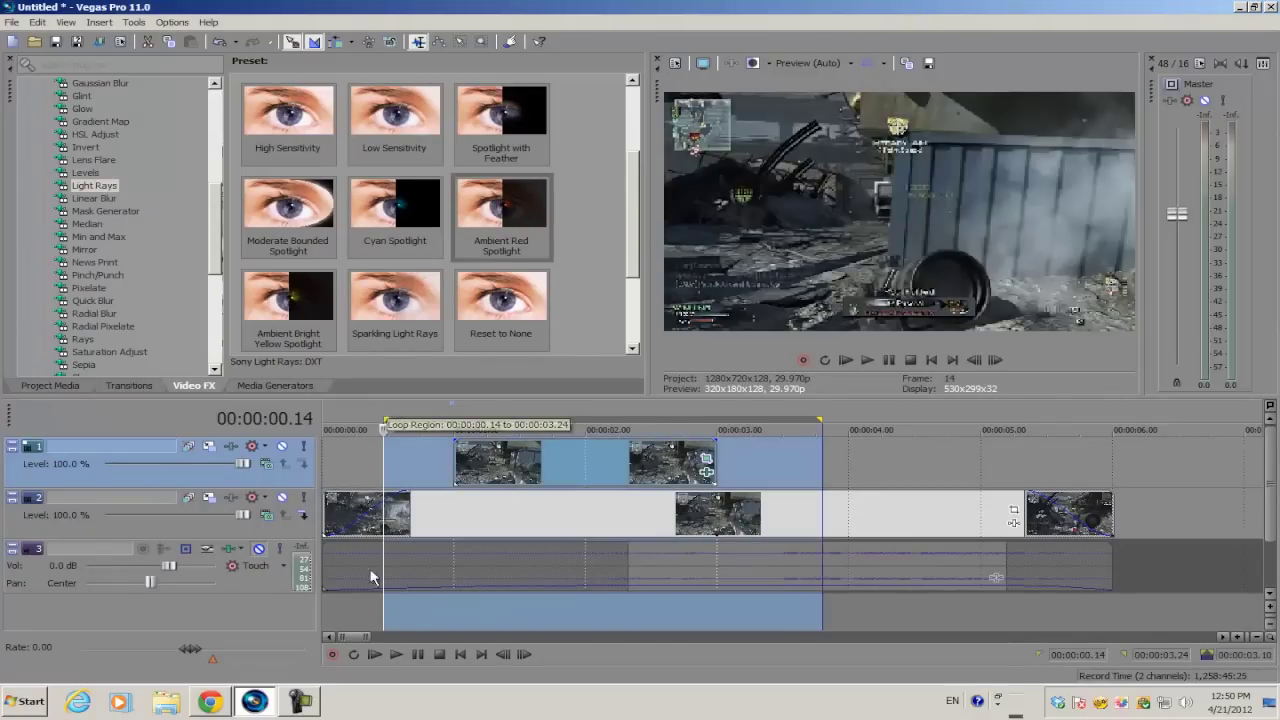
key(space)
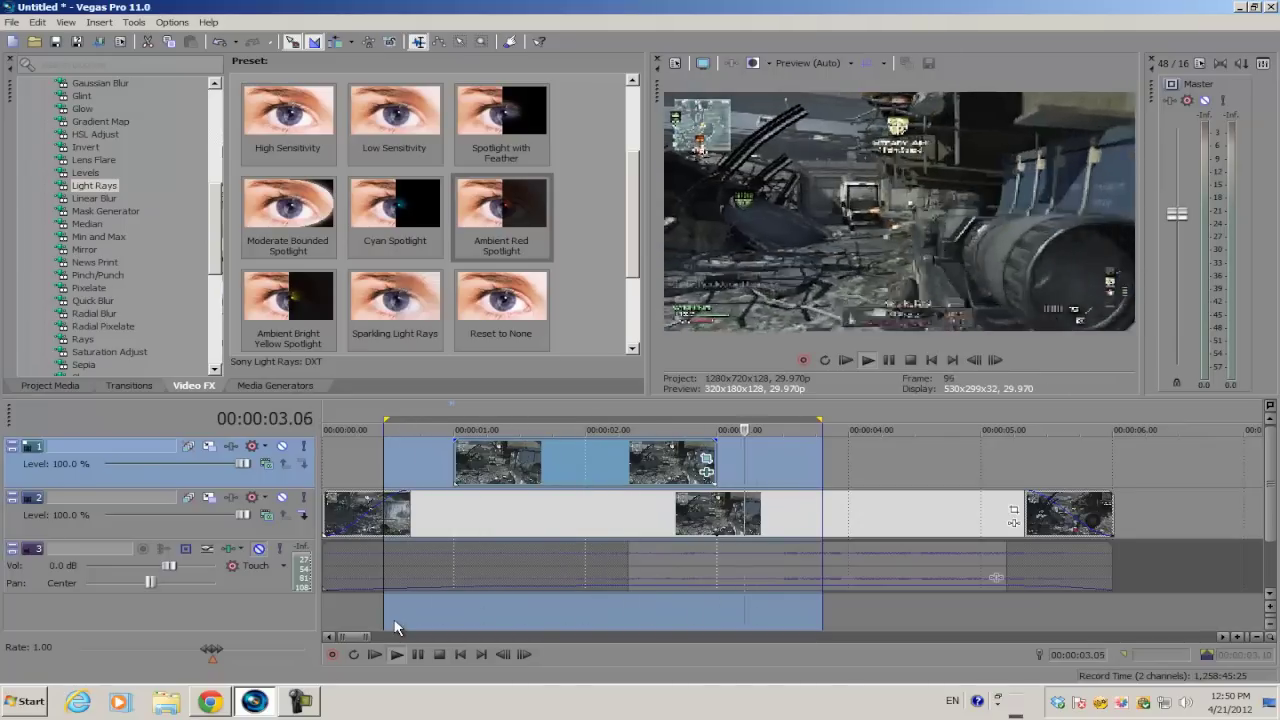
key(space)
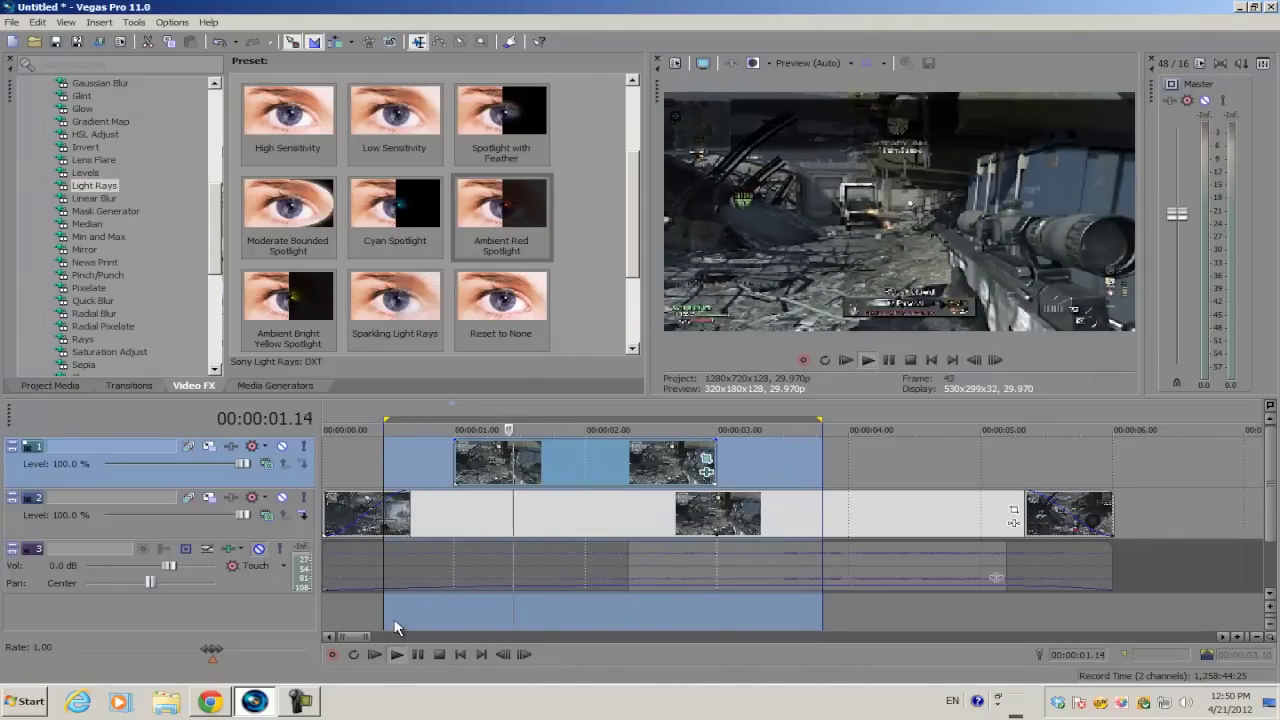